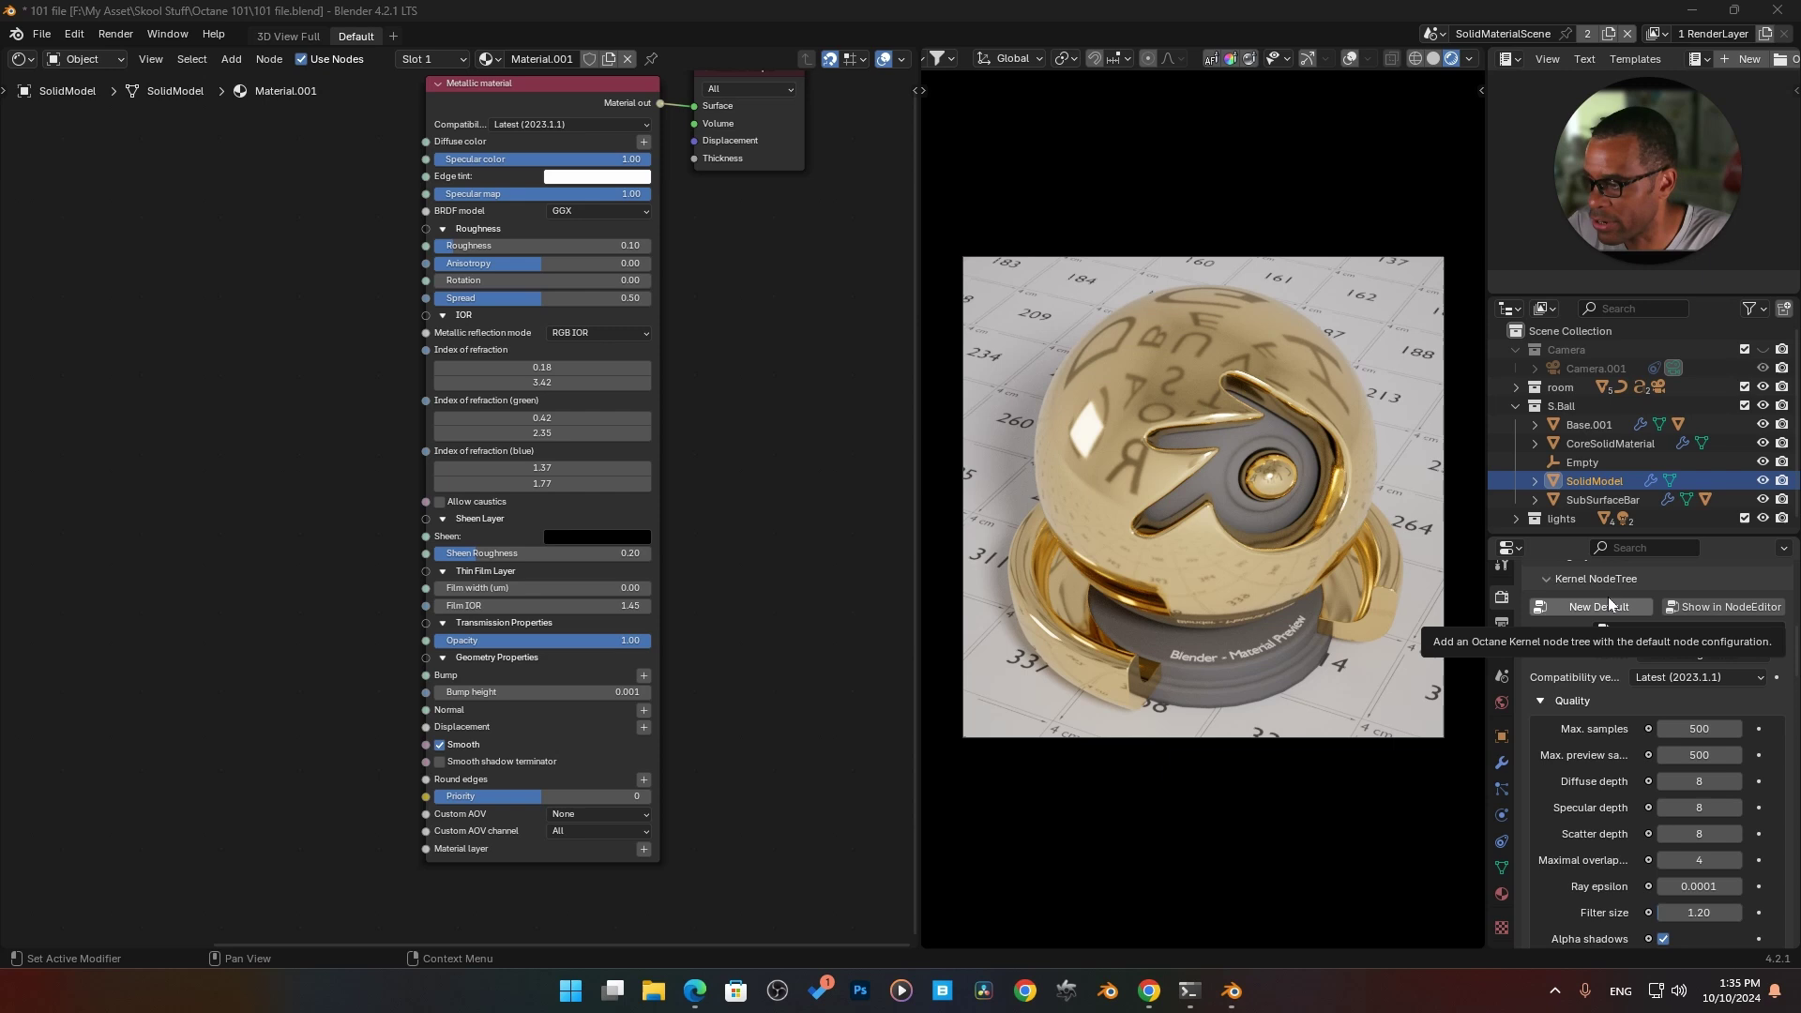
Step: Create a default Octane Kernel node tree and collapse the Metallic node's IOR and Thin Film Layer panels
click(1610, 603)
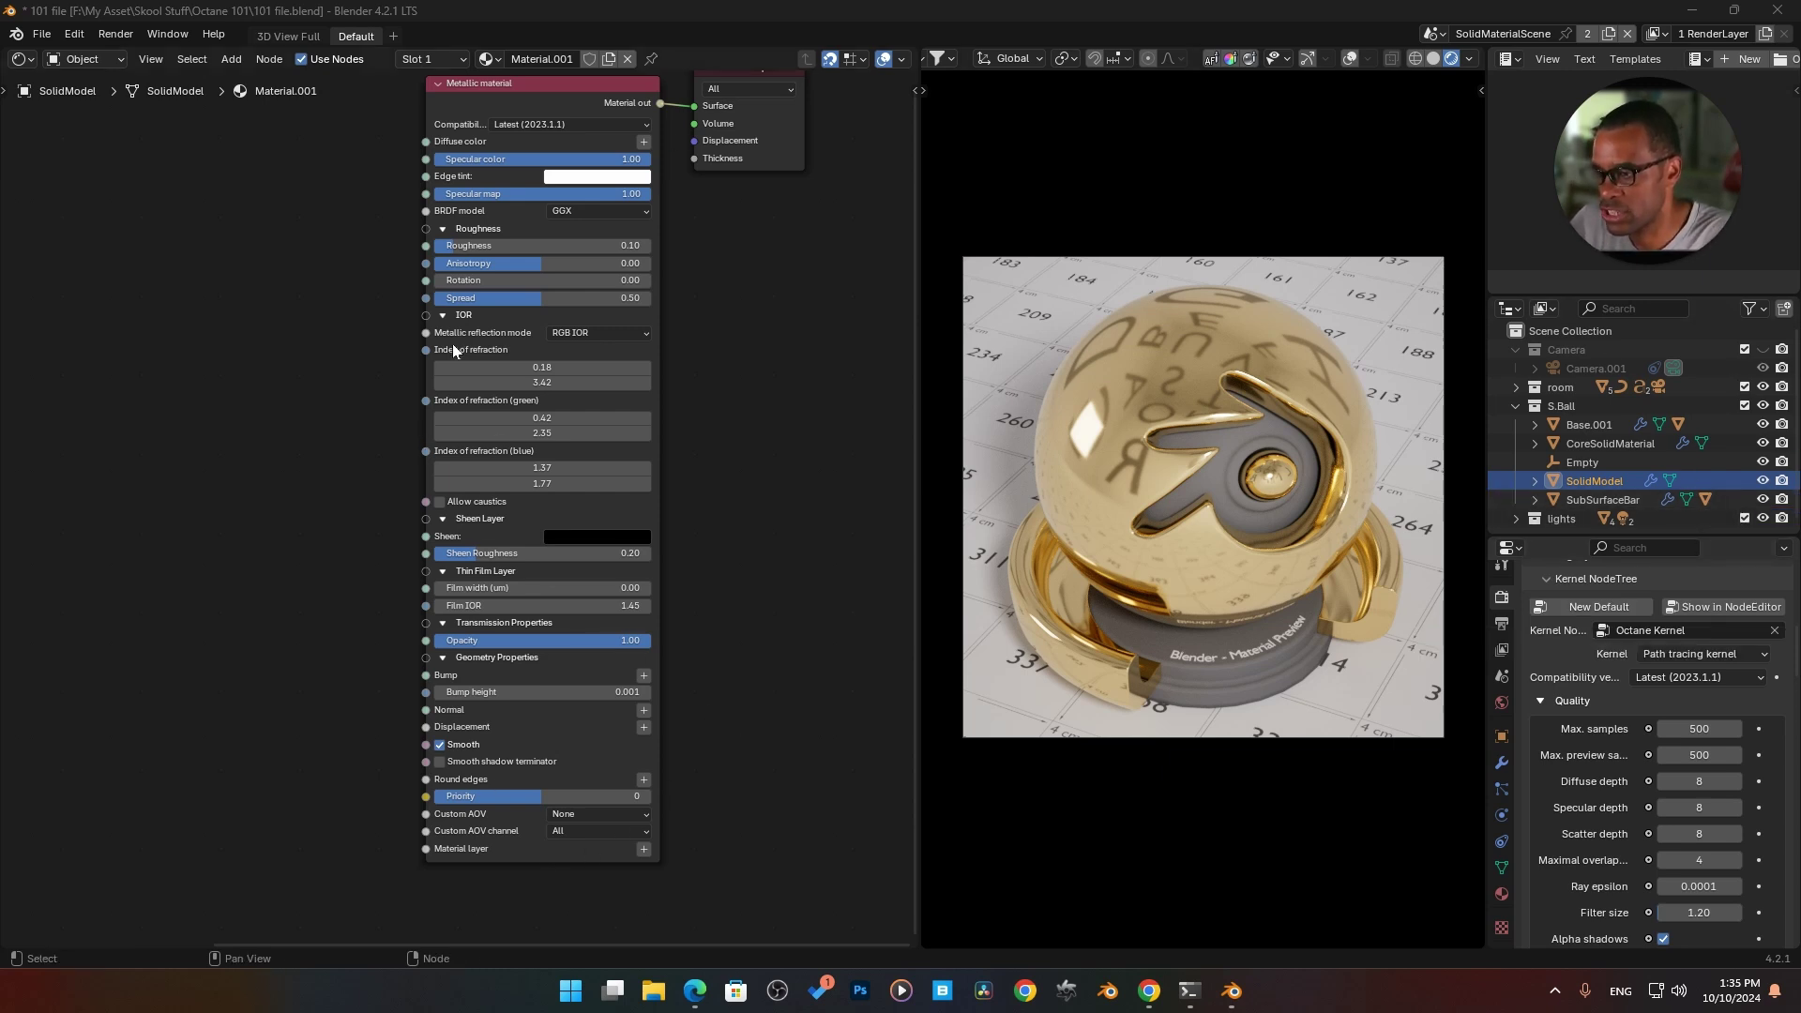
click(443, 315)
click(443, 386)
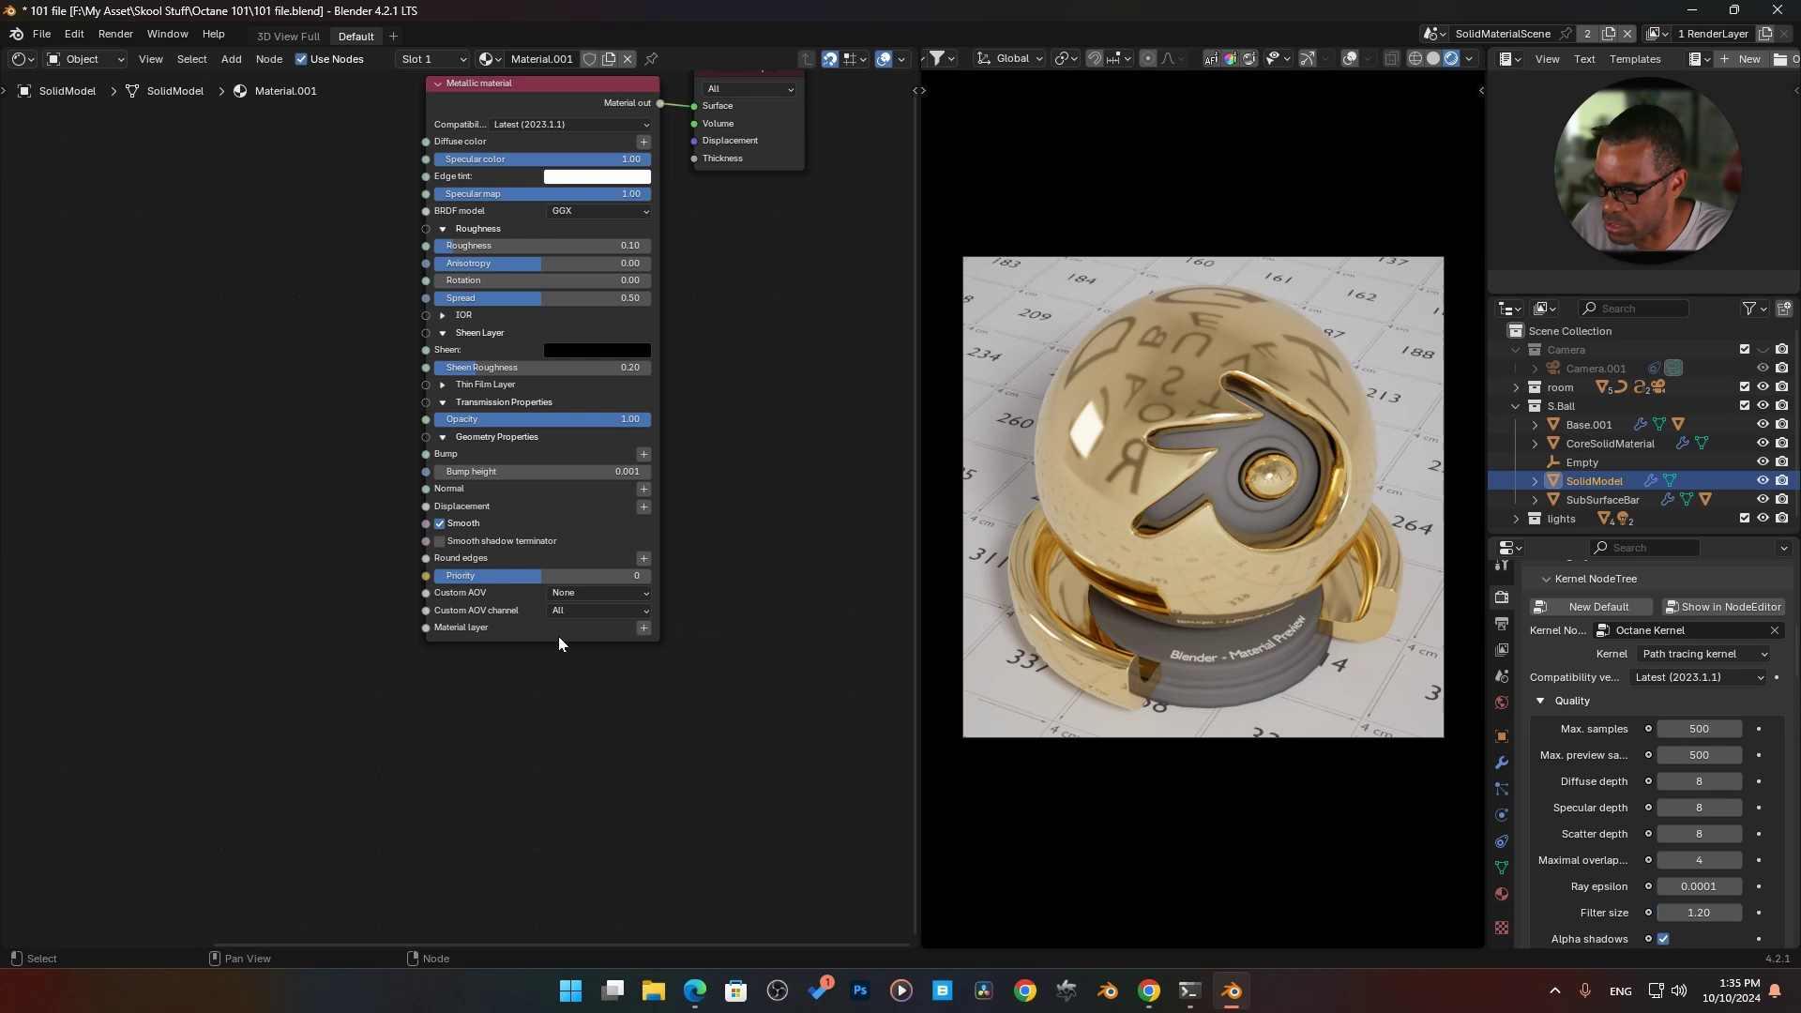
Step: Add a Material layer group to the metallic material's layer socket and place it beside the node
middle_drag(559, 636, 641, 360)
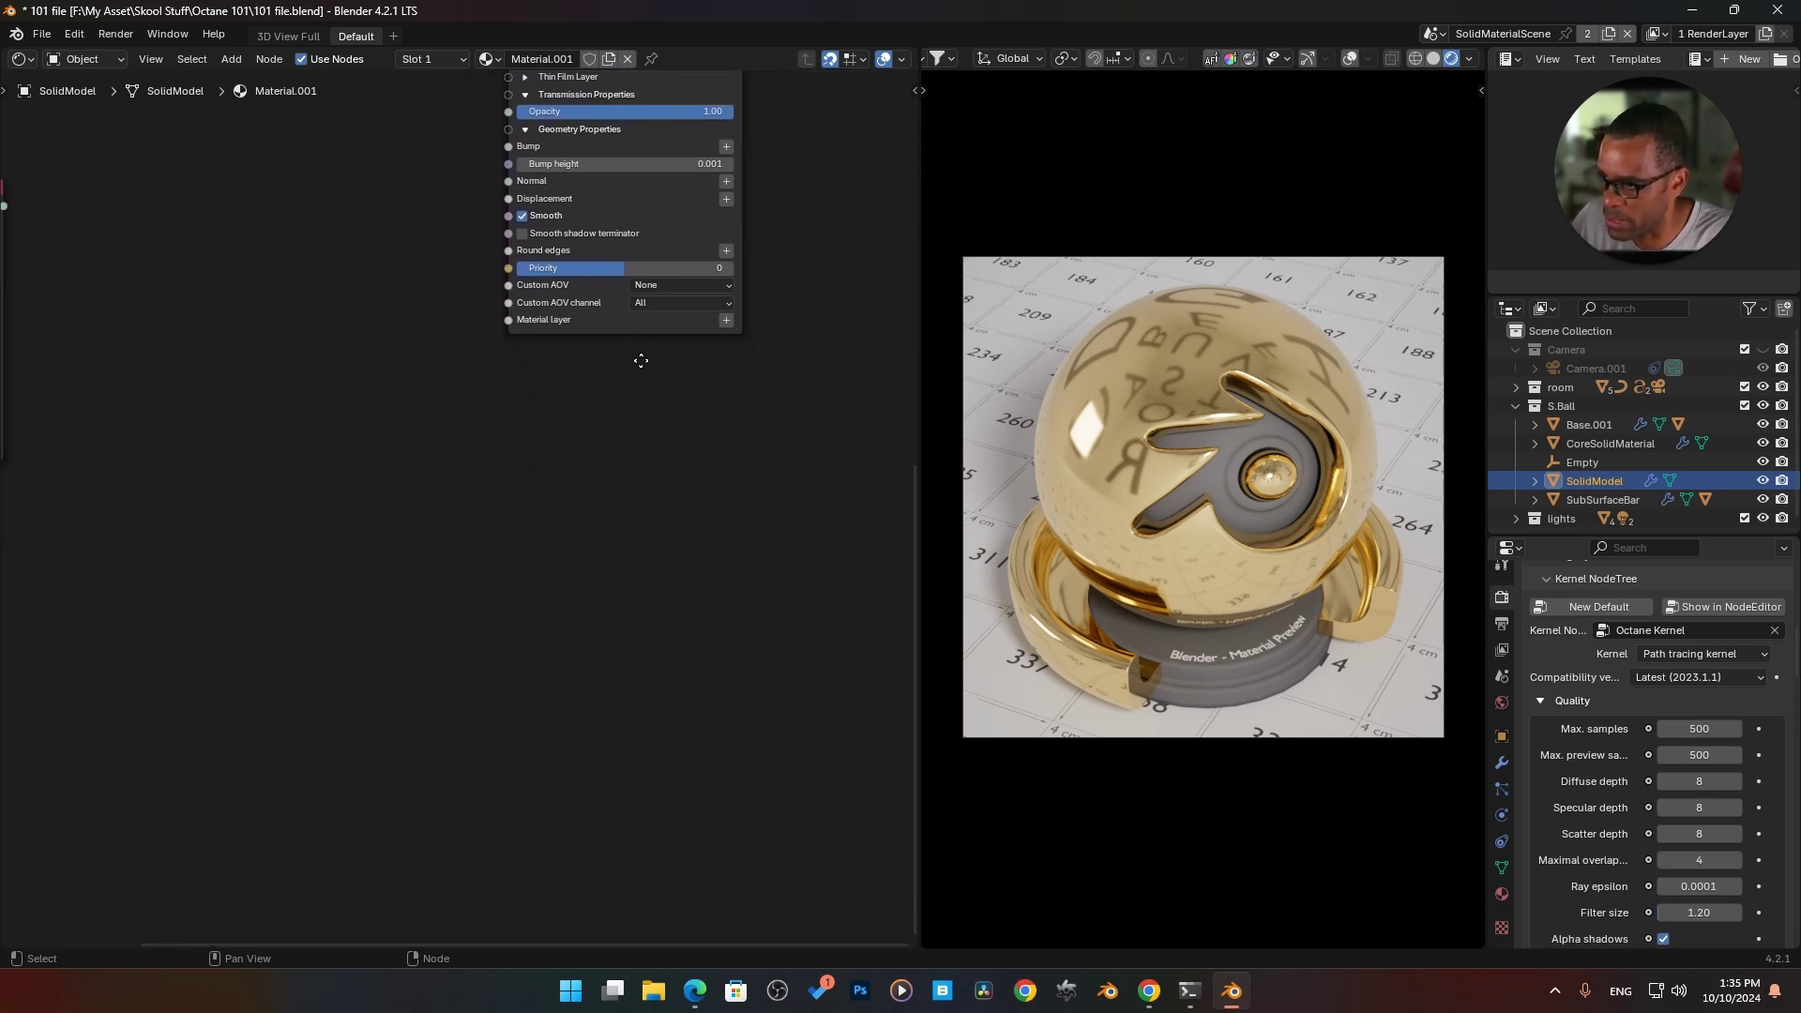
scroll(672, 350, up, 3)
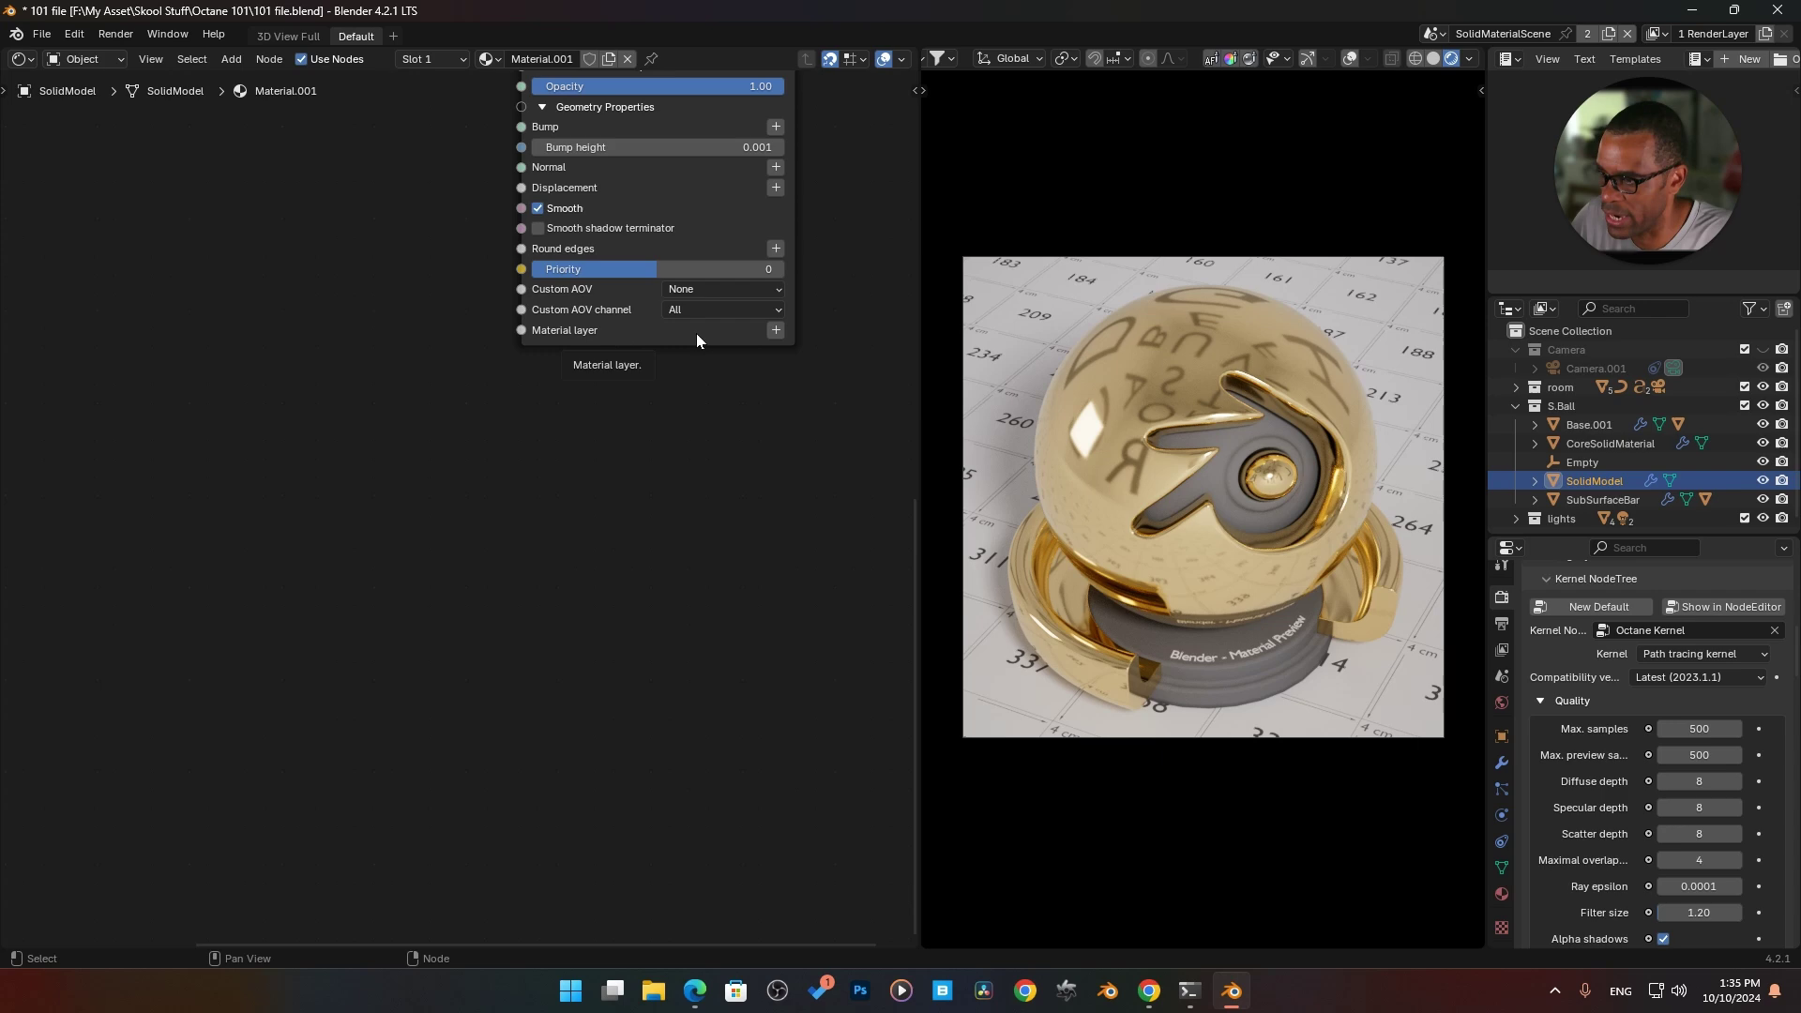
click(776, 330)
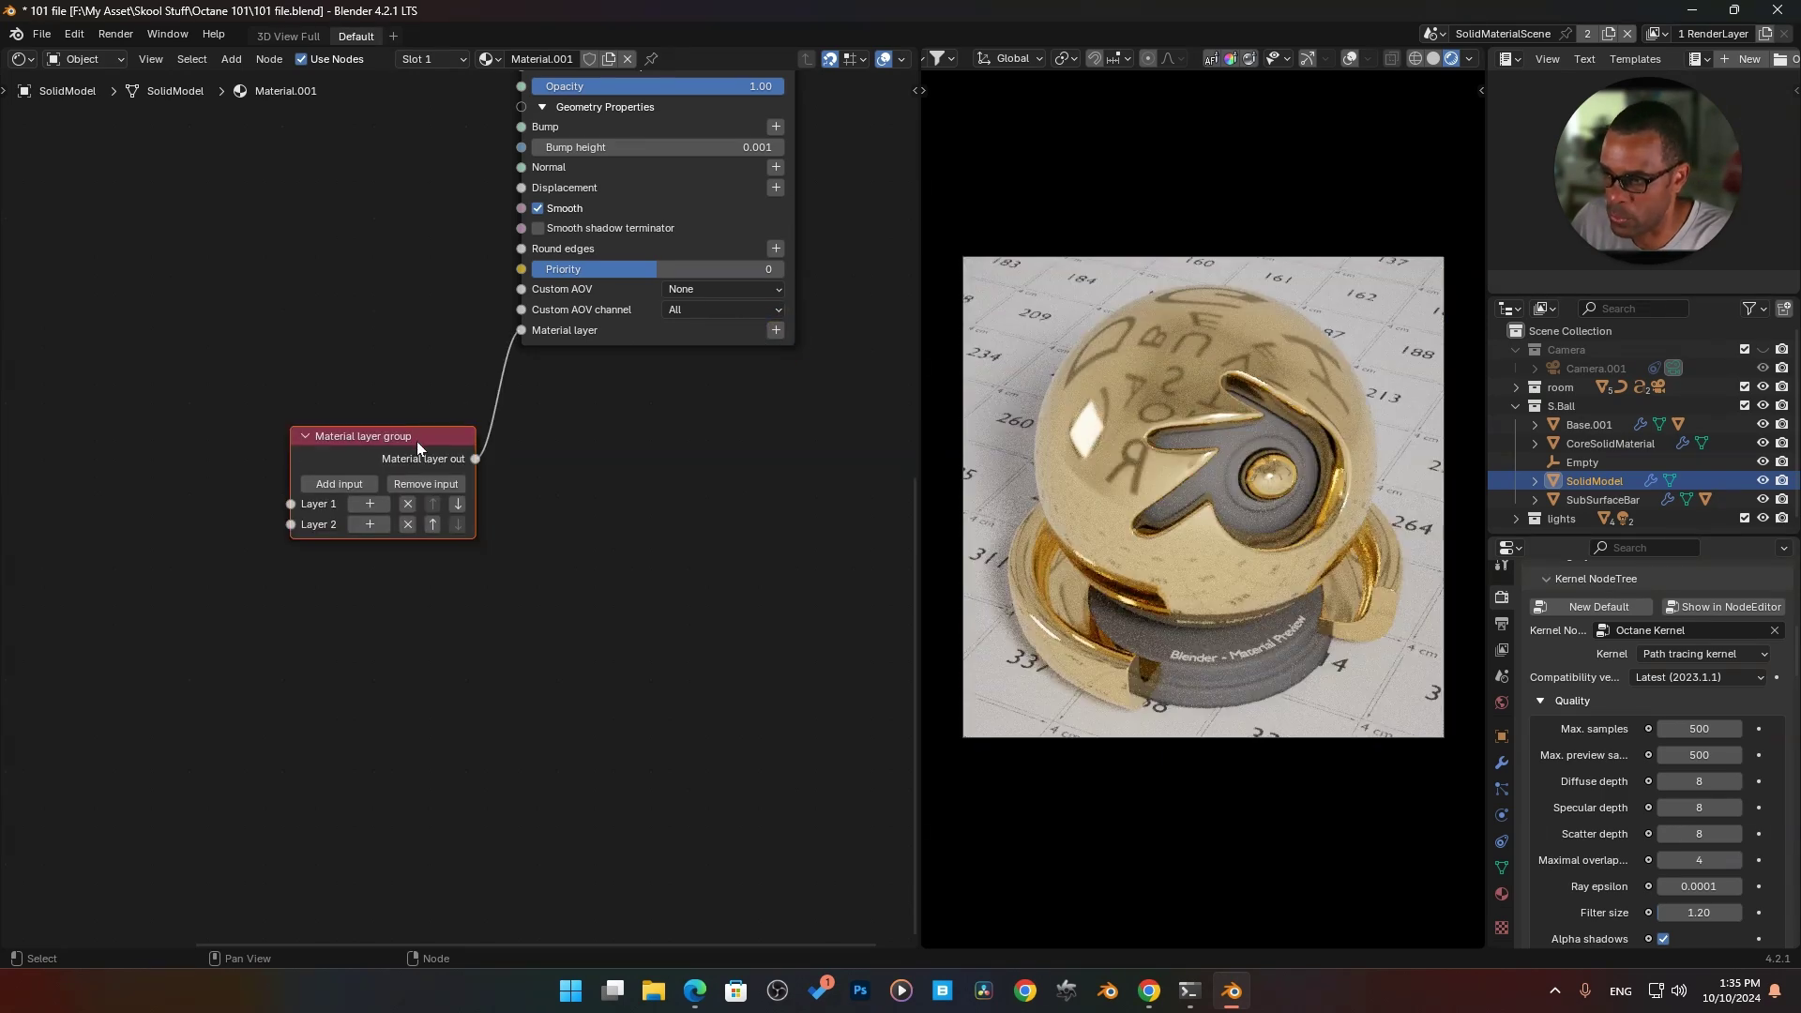
drag(415, 442, 653, 374)
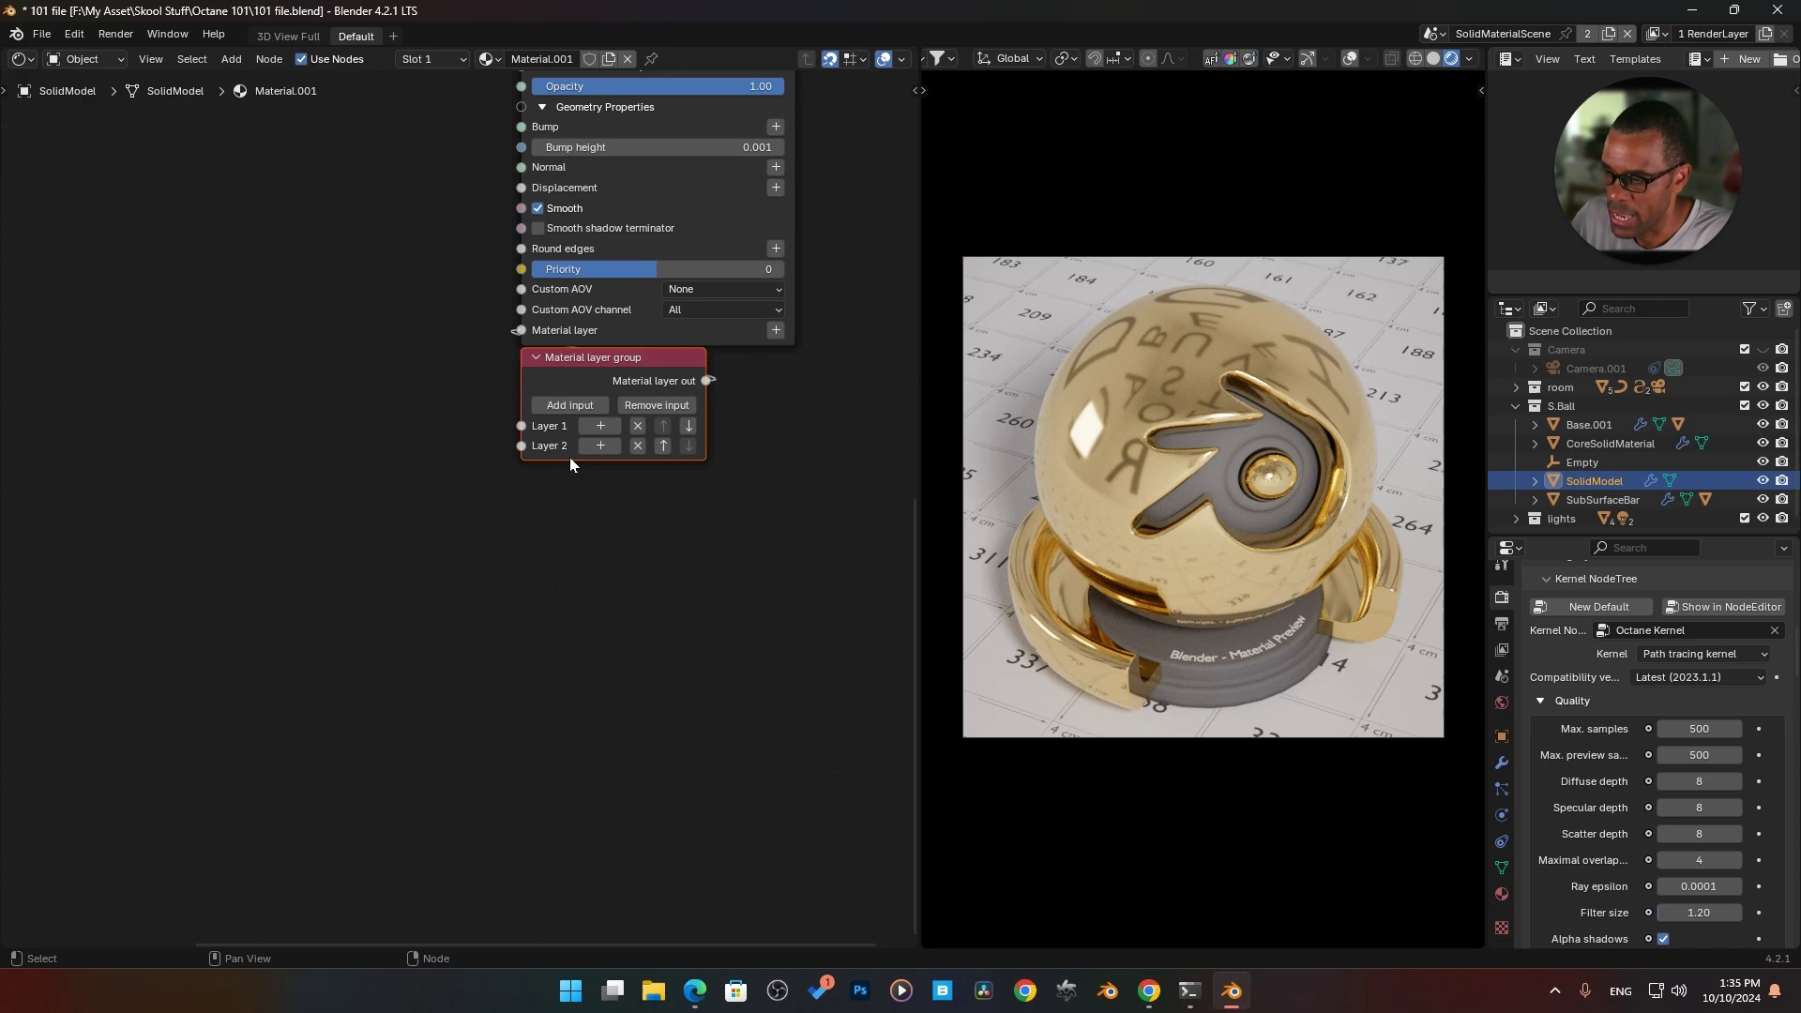
Step: Trim the Material layer group down to a single Layer 1 input
click(570, 406)
click(571, 405)
click(570, 405)
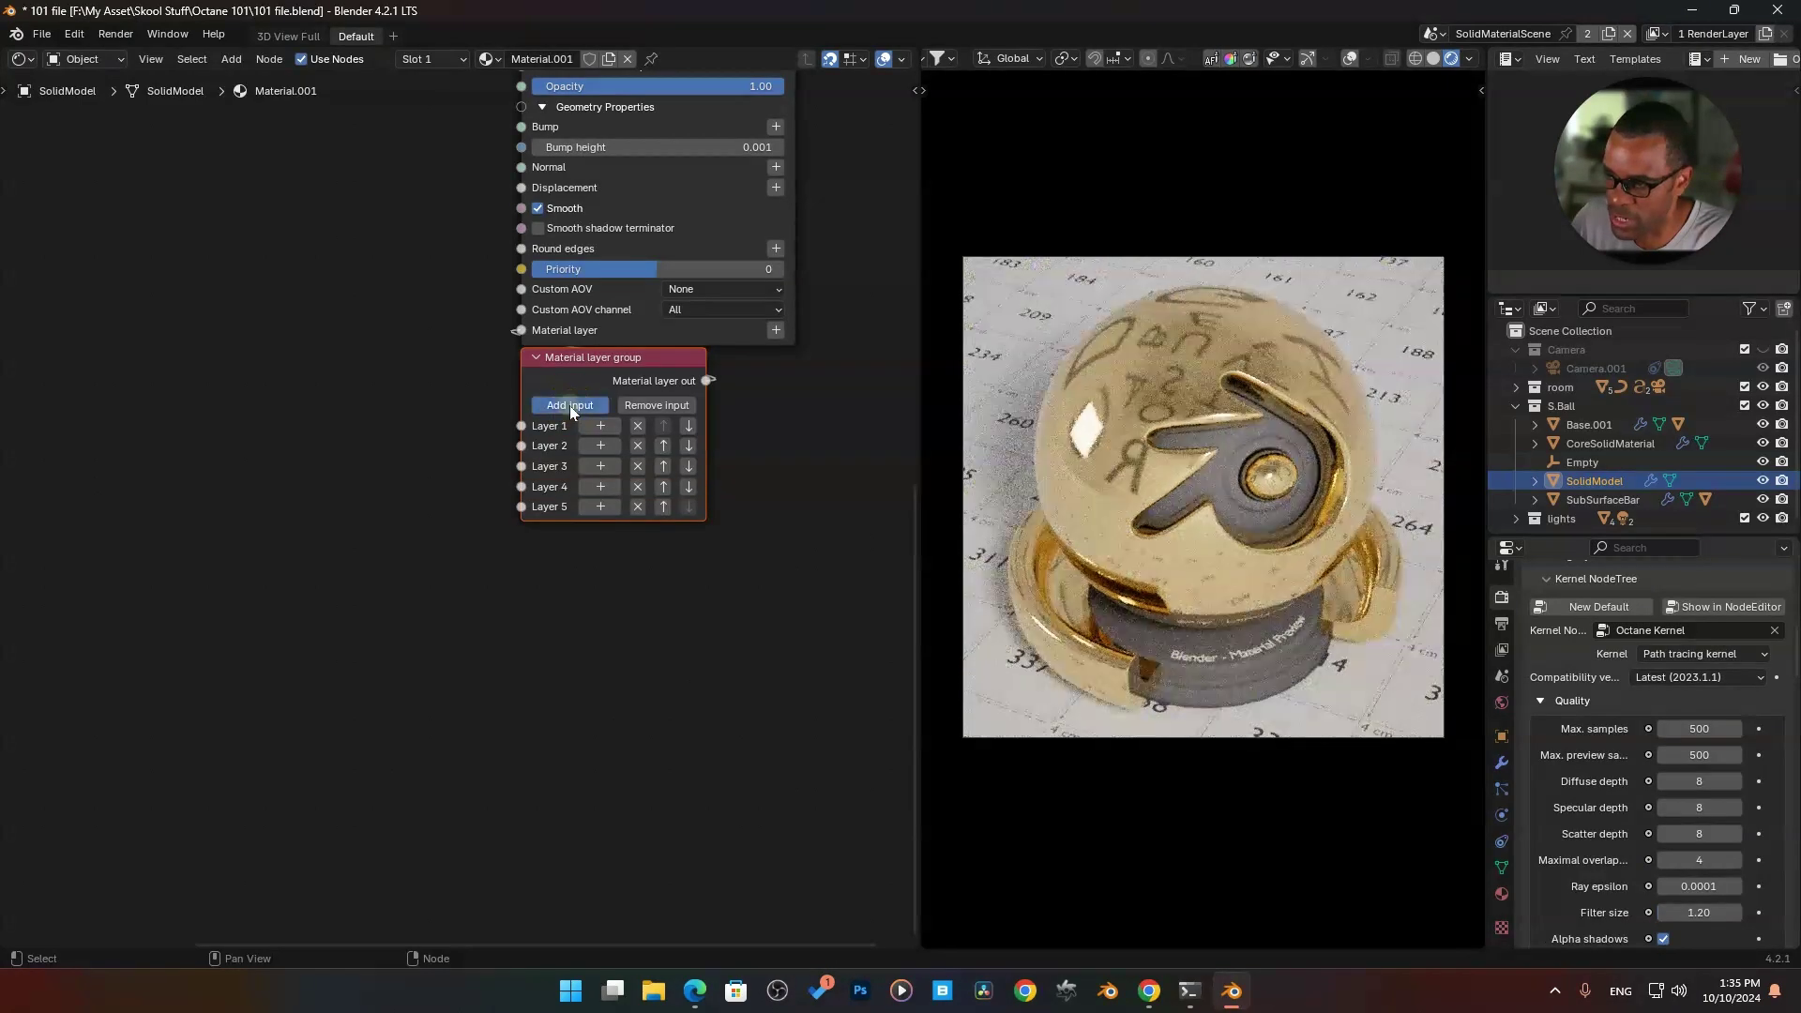
click(570, 406)
click(649, 403)
click(649, 403)
click(649, 404)
click(649, 404)
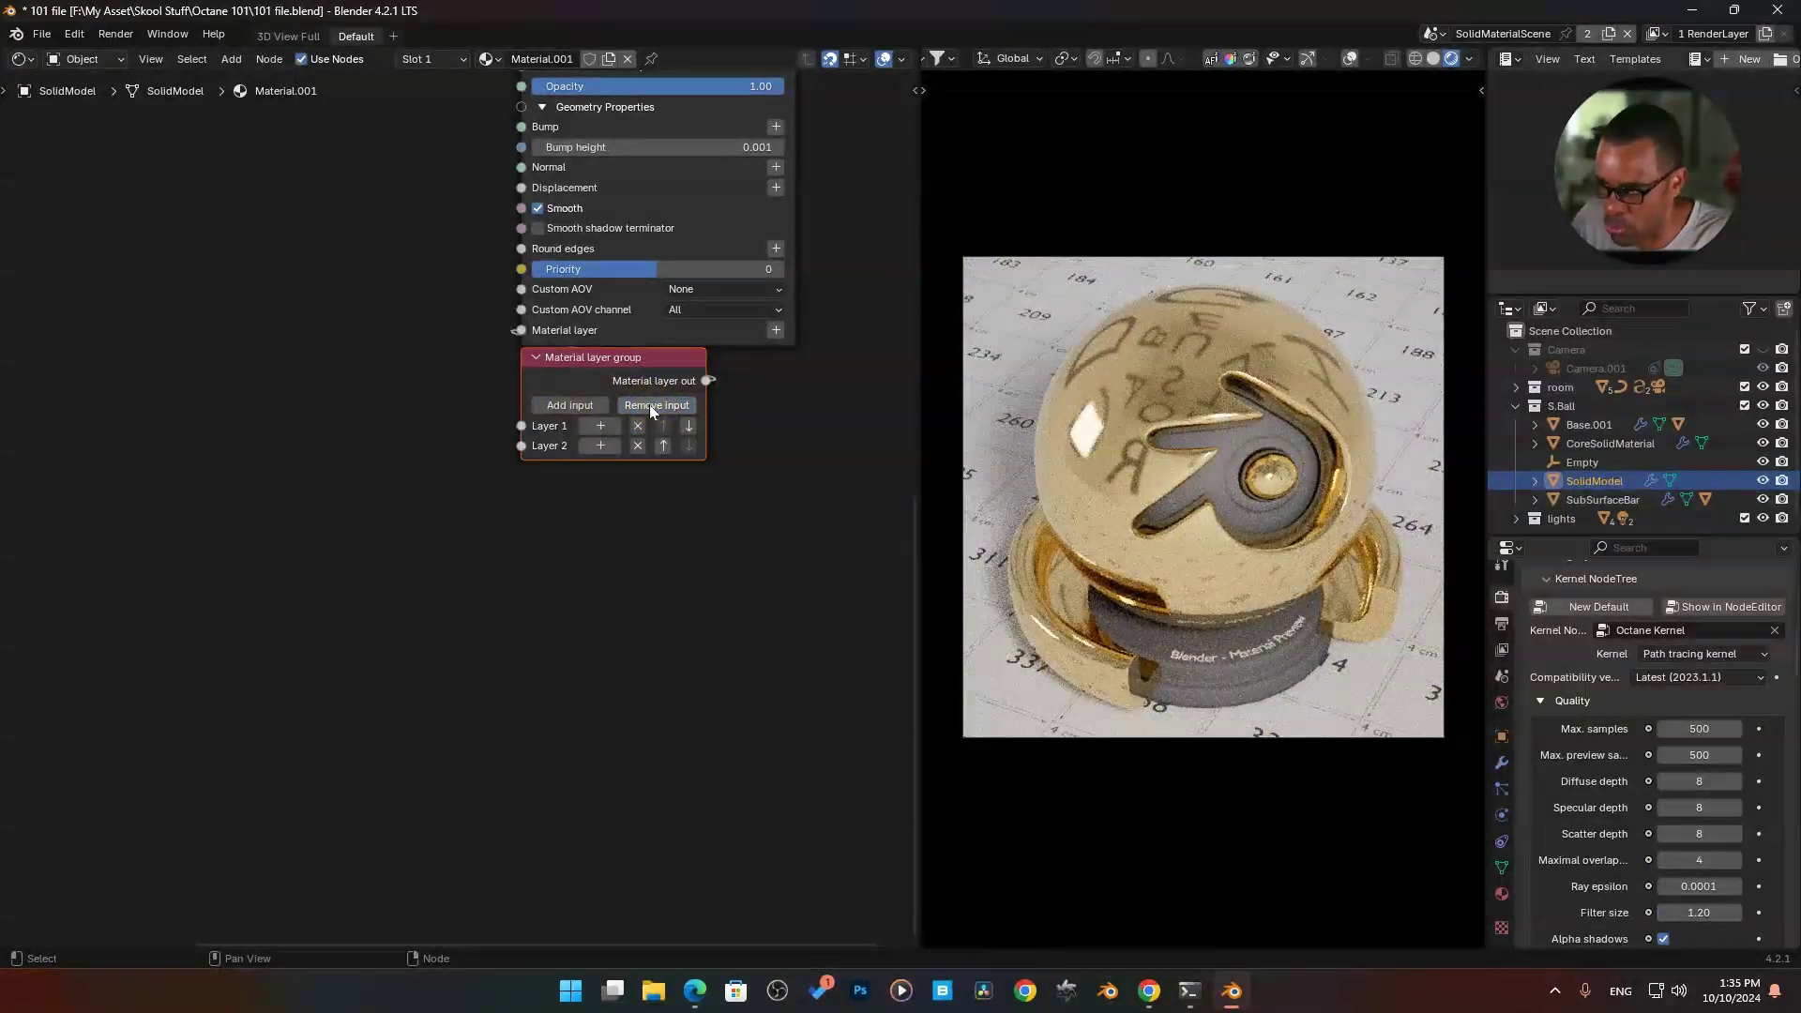
click(661, 404)
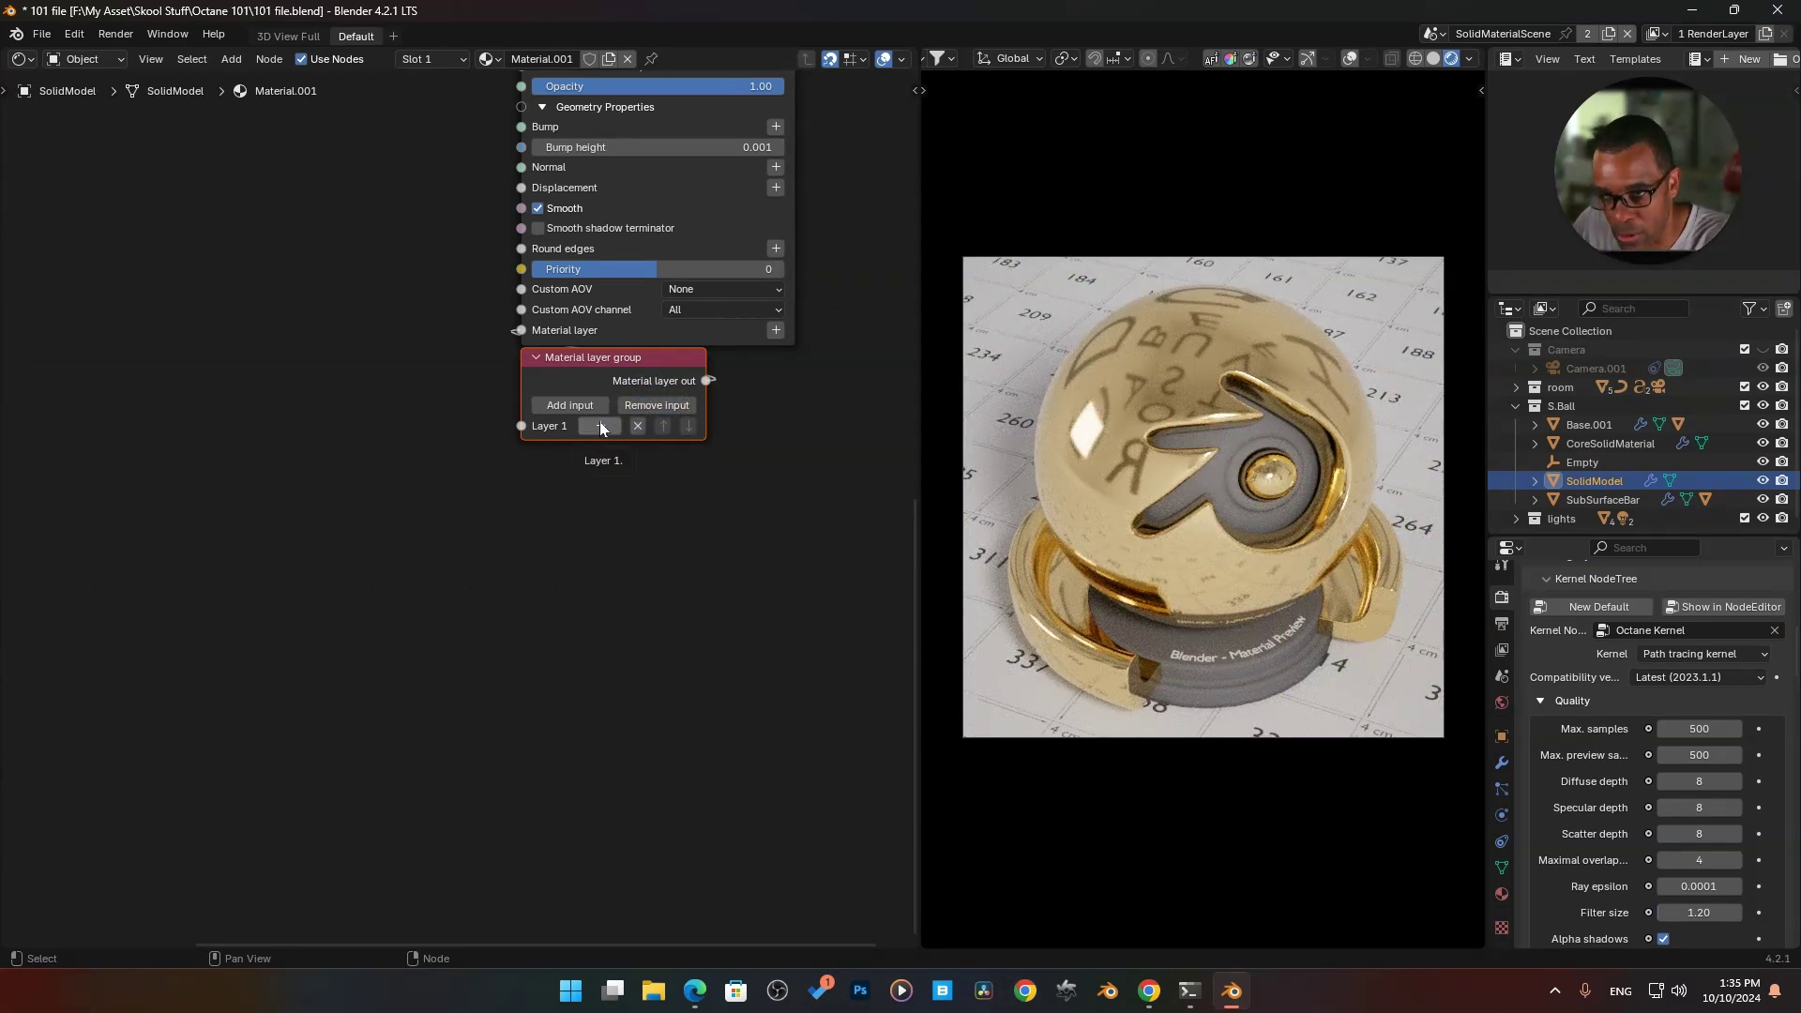
Step: Plug an Octane Diffuse layer node into Layer 1 of the material layer group
click(600, 426)
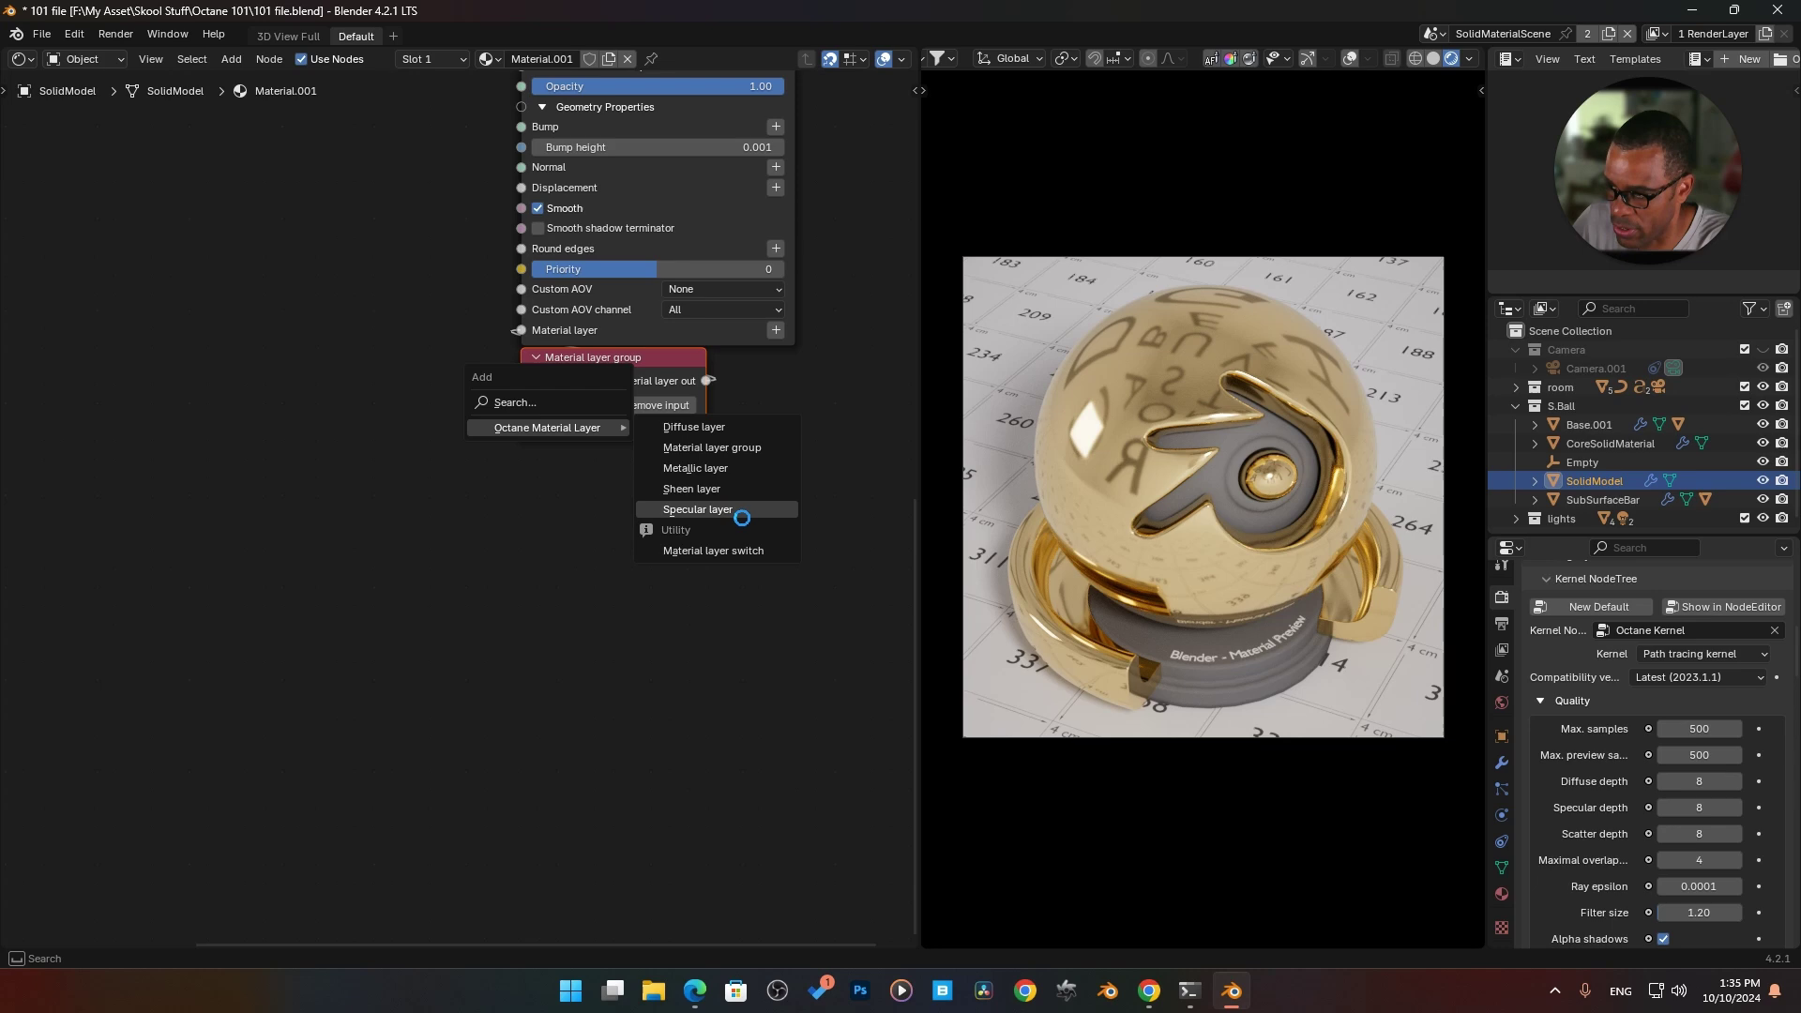
click(685, 426)
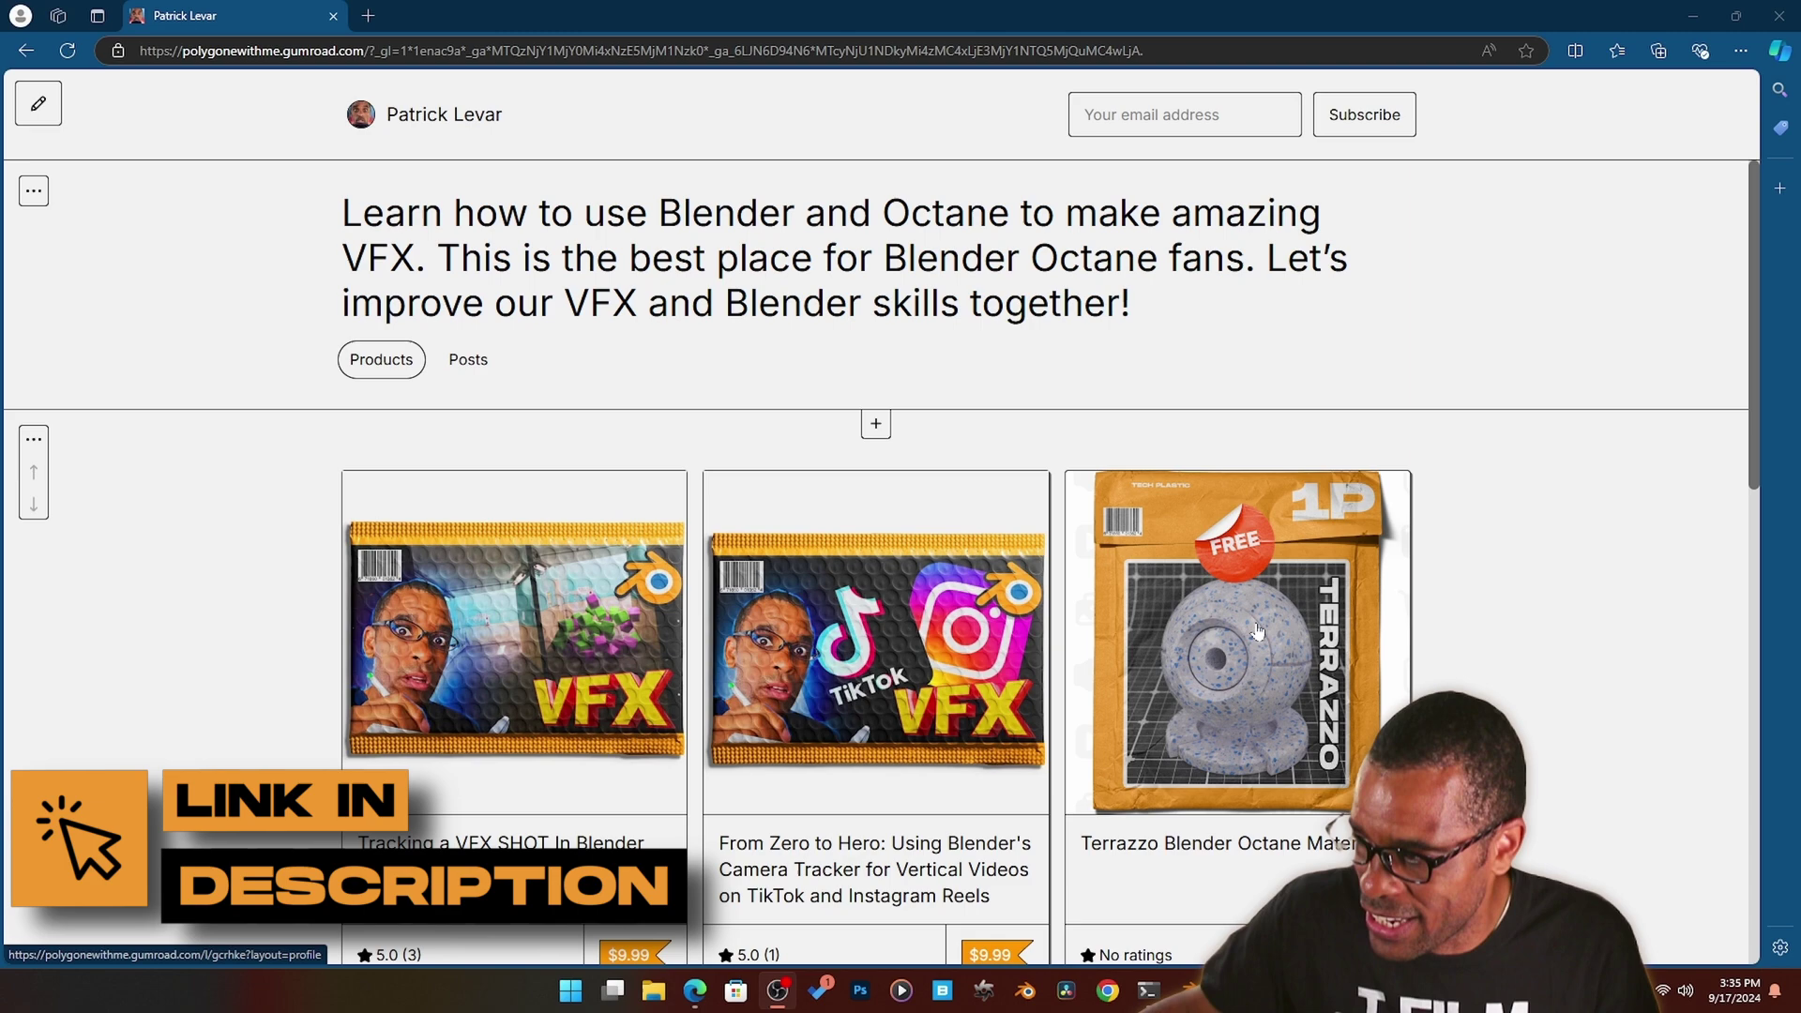
scroll(1495, 638, down, 4)
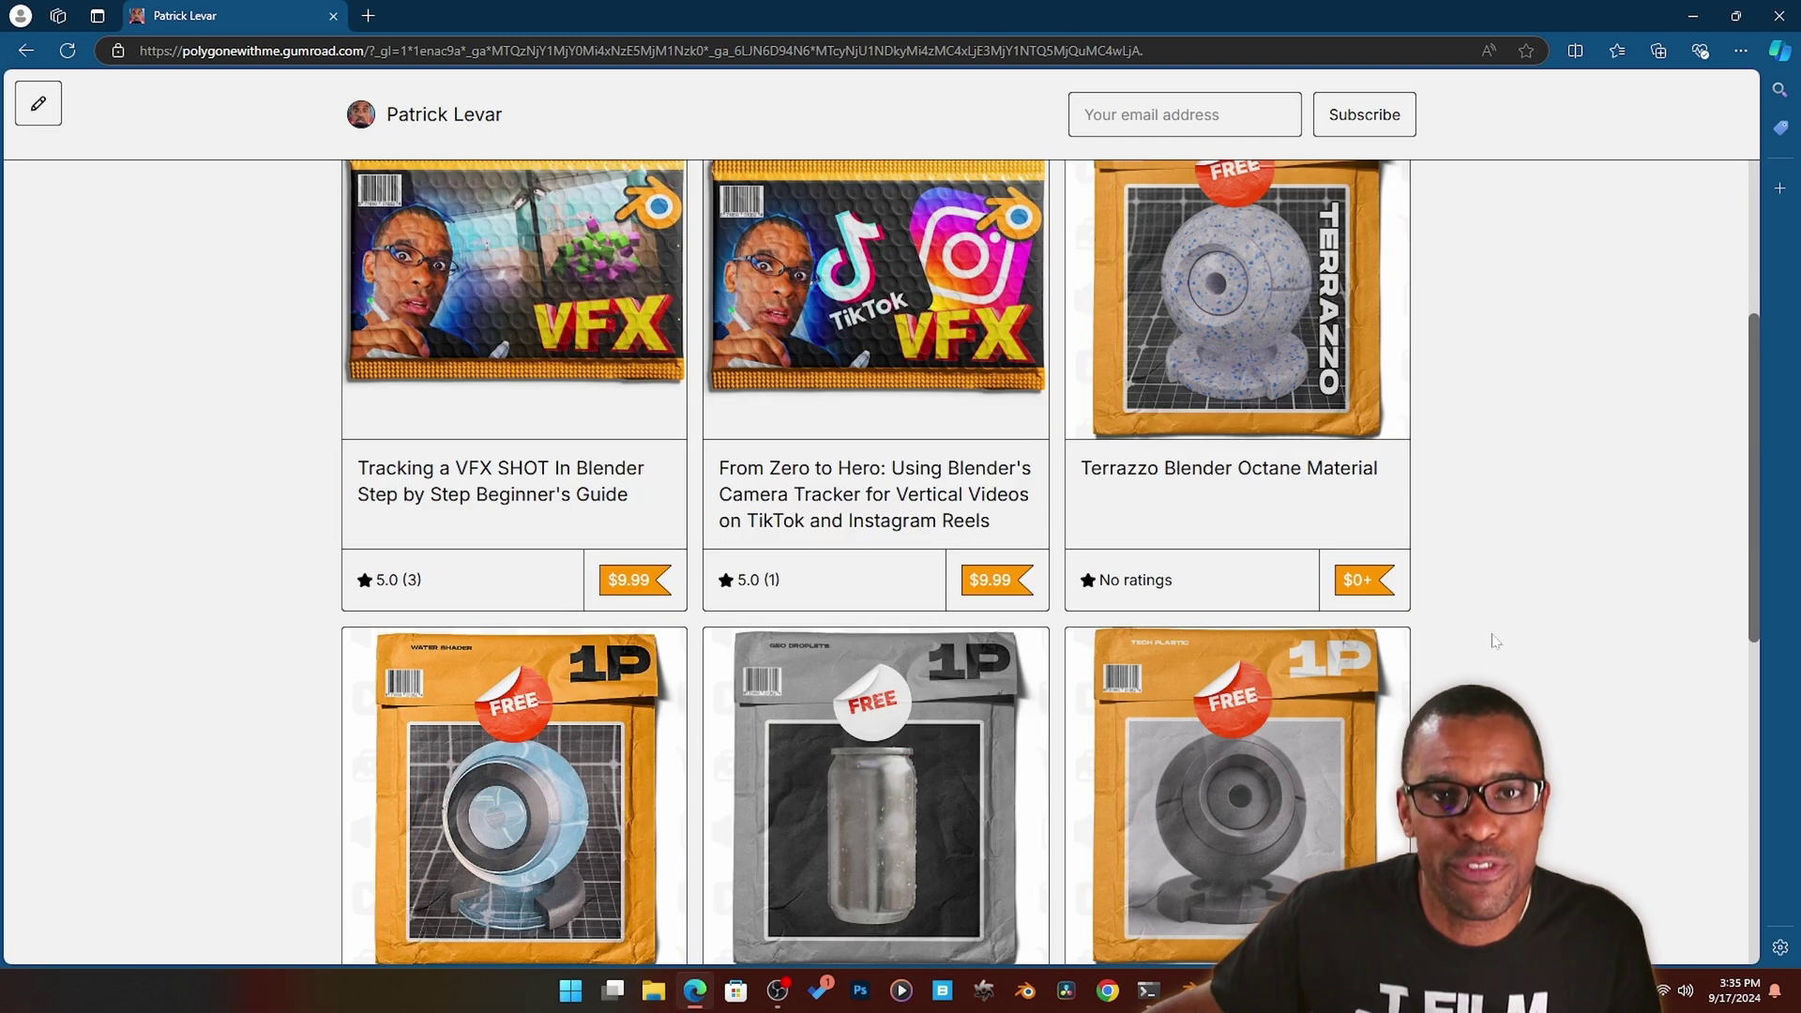
scroll(1243, 381, down, 4)
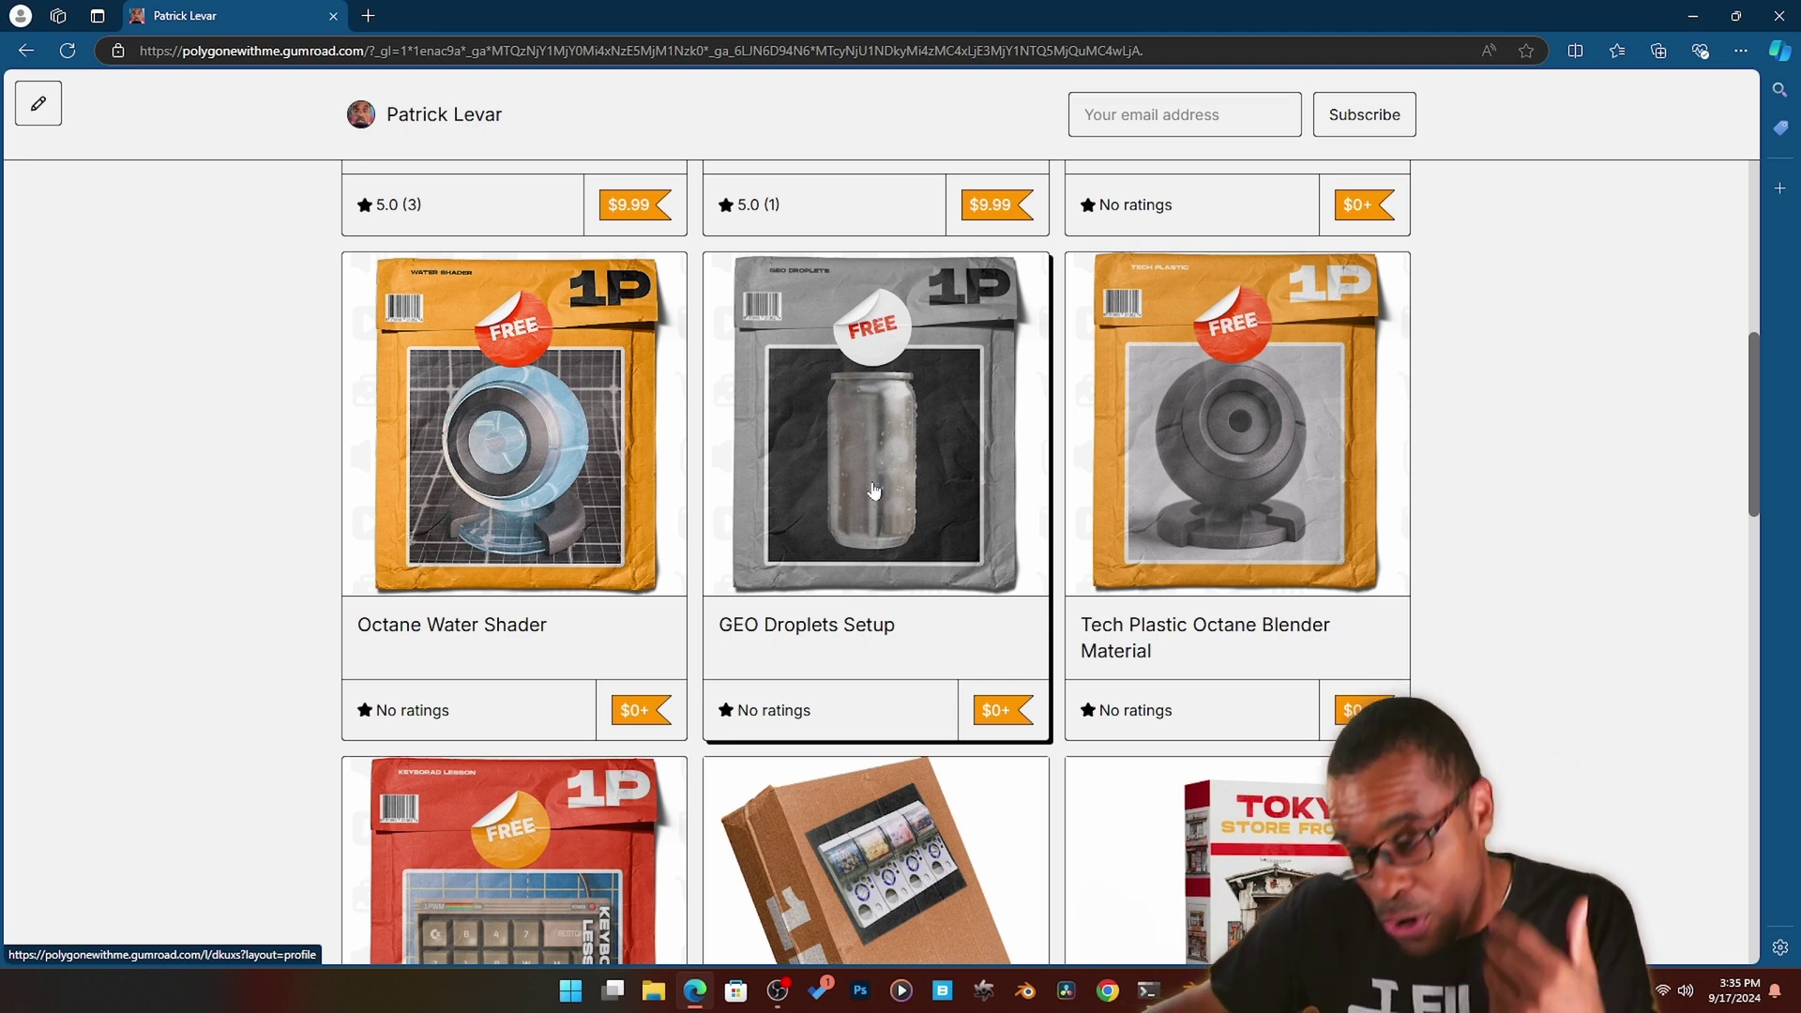
scroll(872, 490, down, 1)
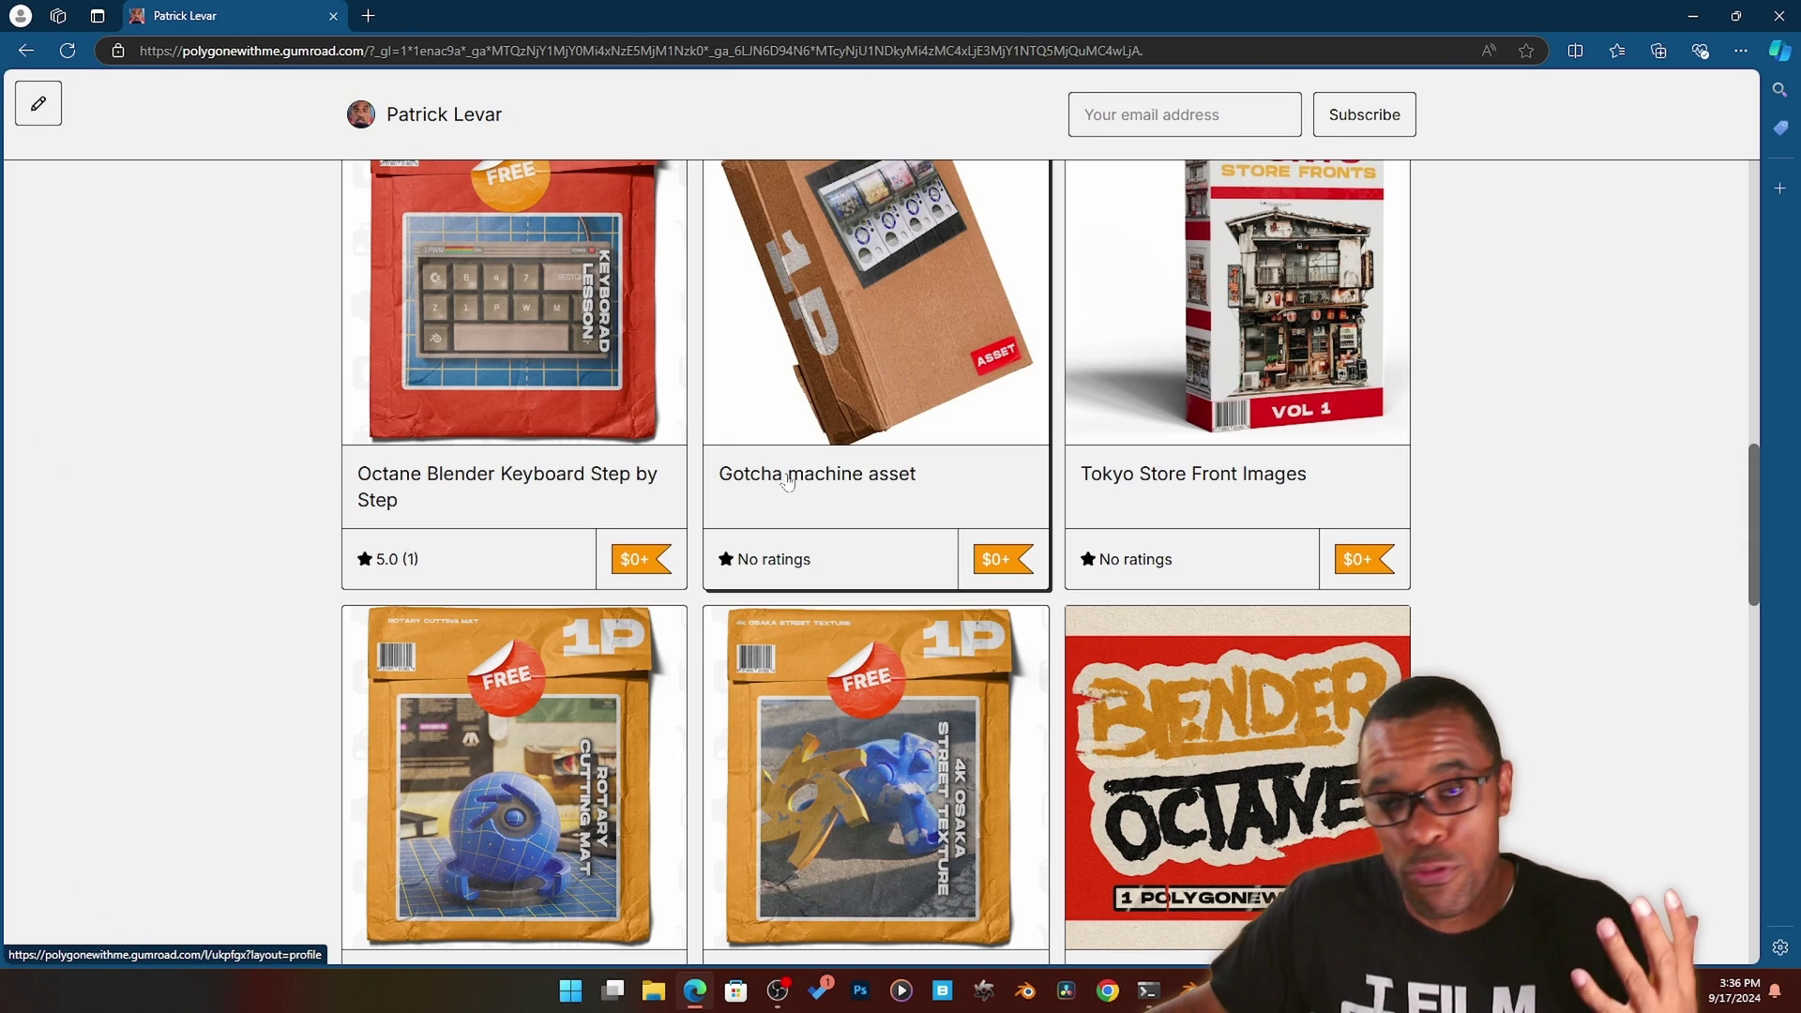
Step: Scroll the Skool community About page and show the Material Collection V4 gallery image
scroll(616, 442, up, 10)
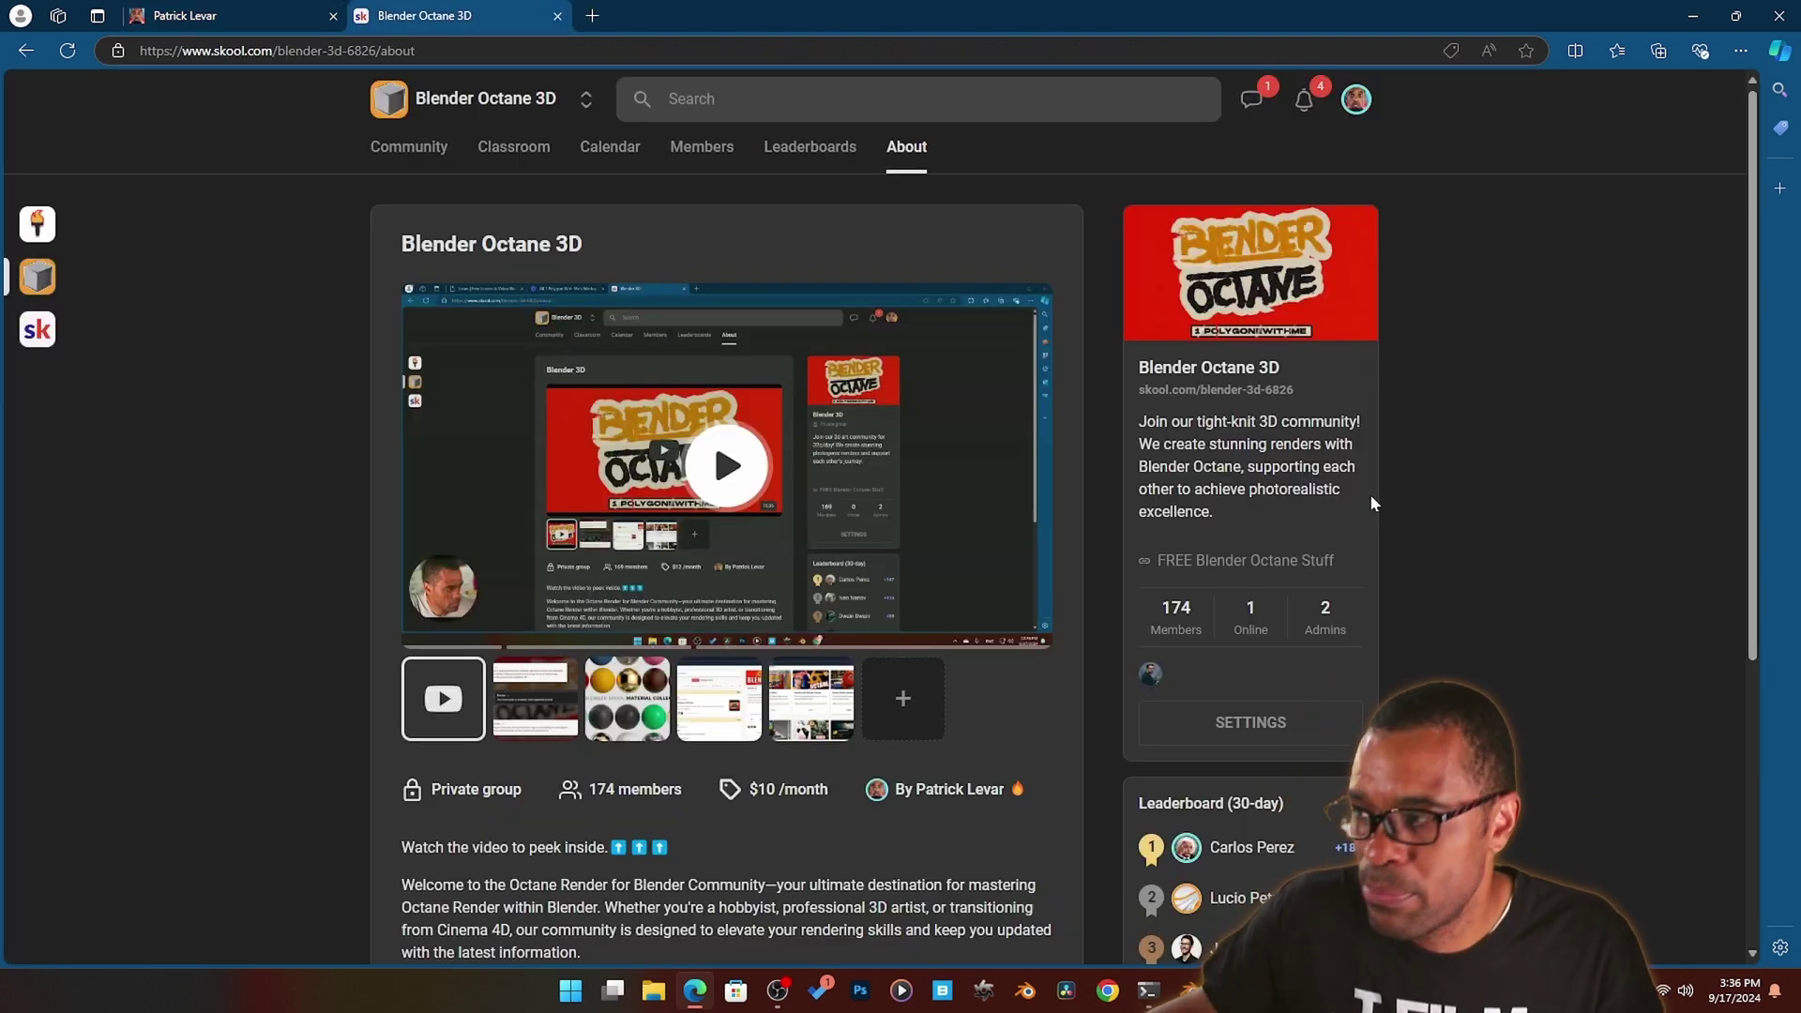
scroll(1220, 466, down, 1)
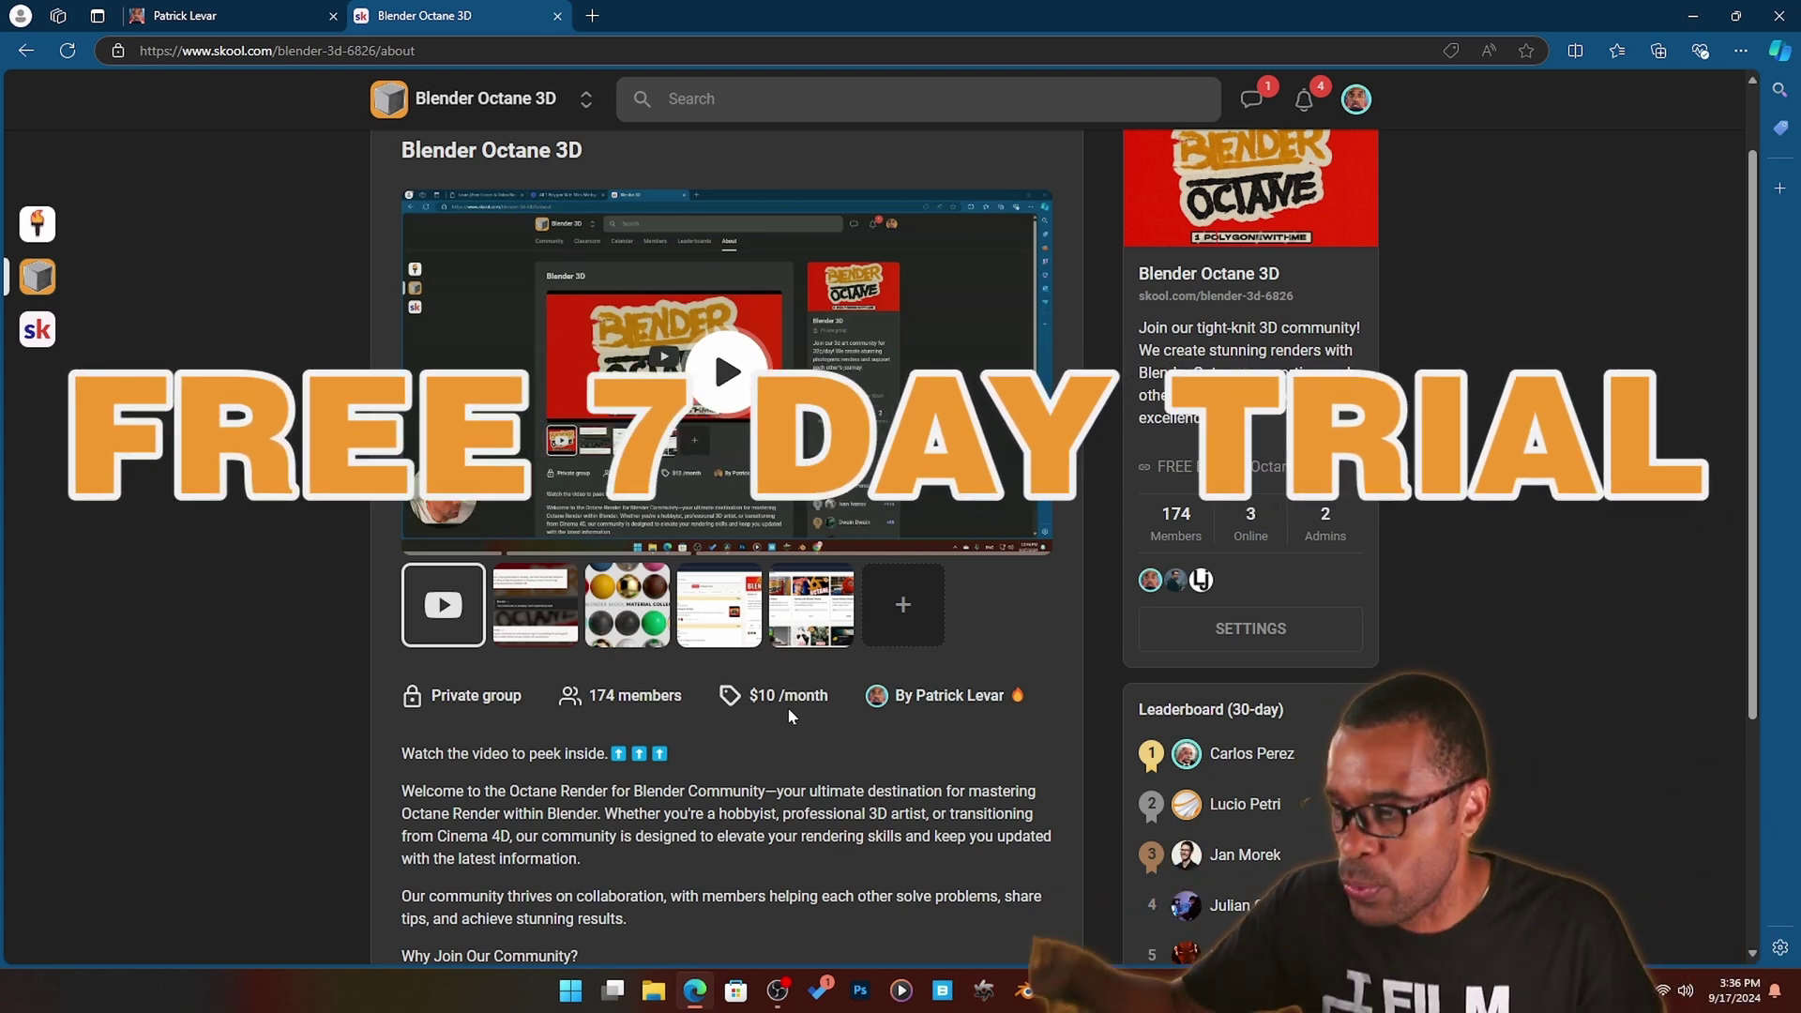
click(631, 612)
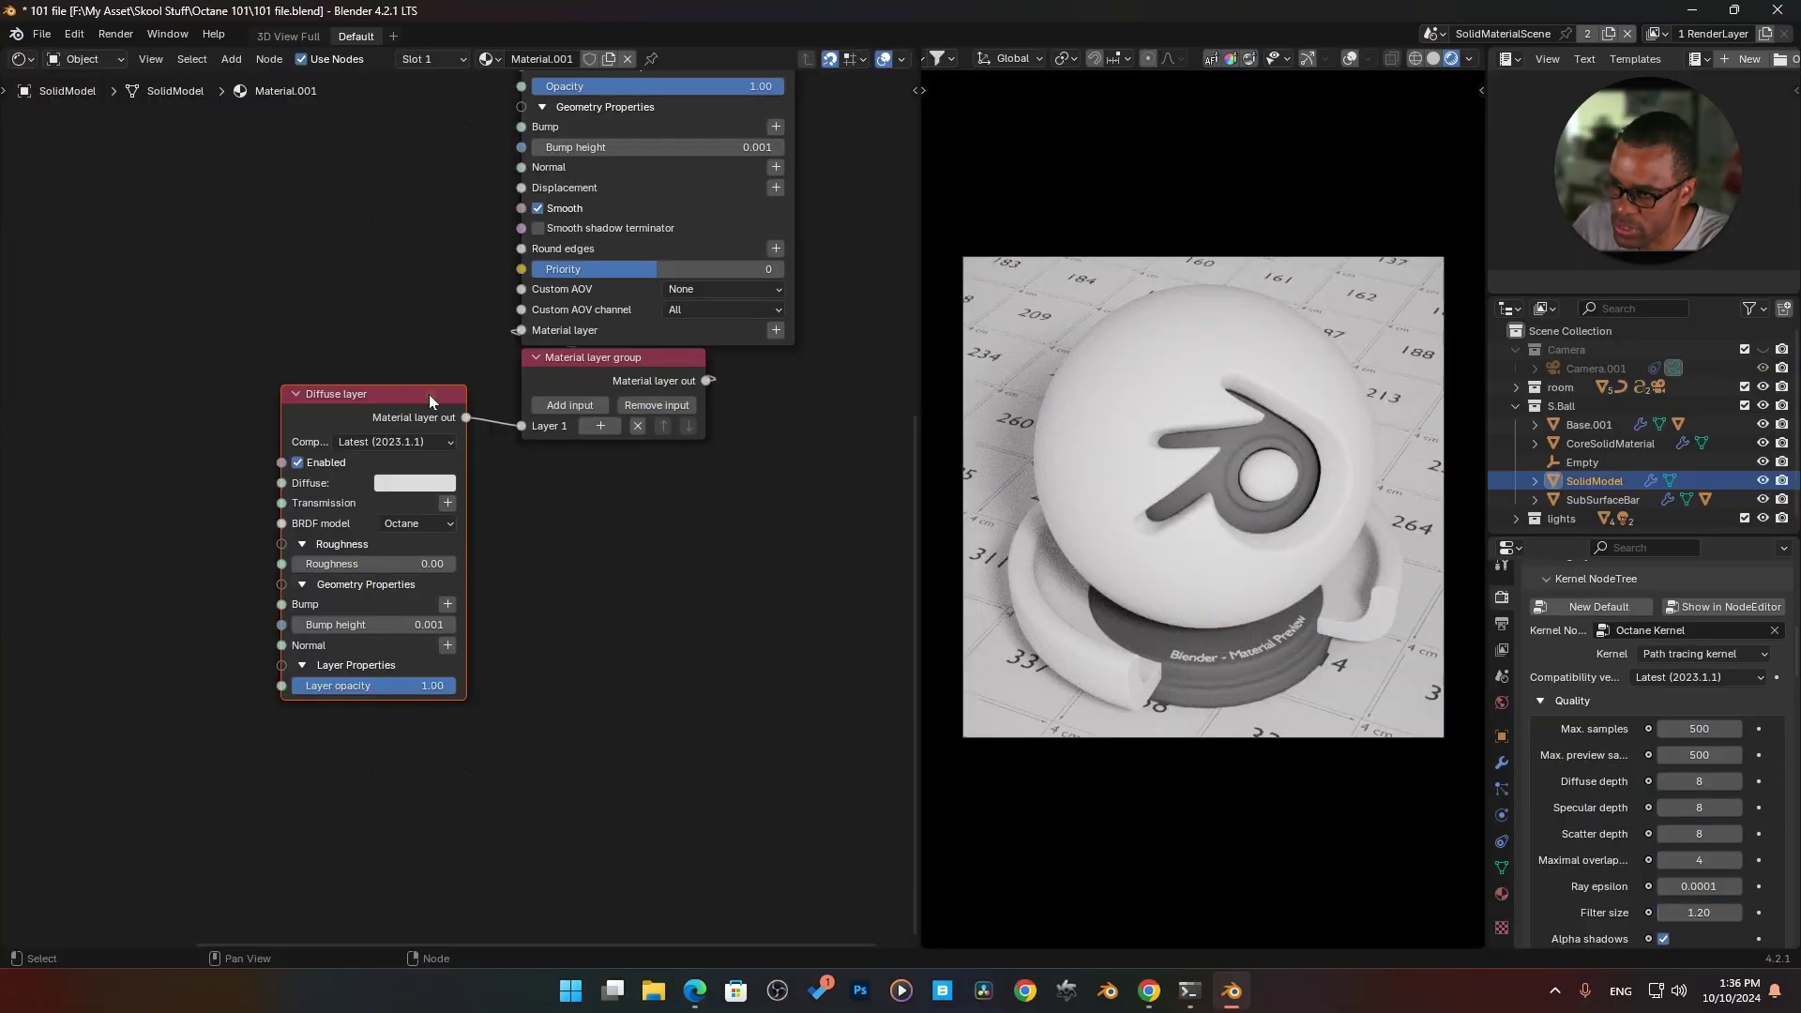
Step: Change the Diffuse layer's diffuse colour to a saturated blue so the model renders blue
click(375, 386)
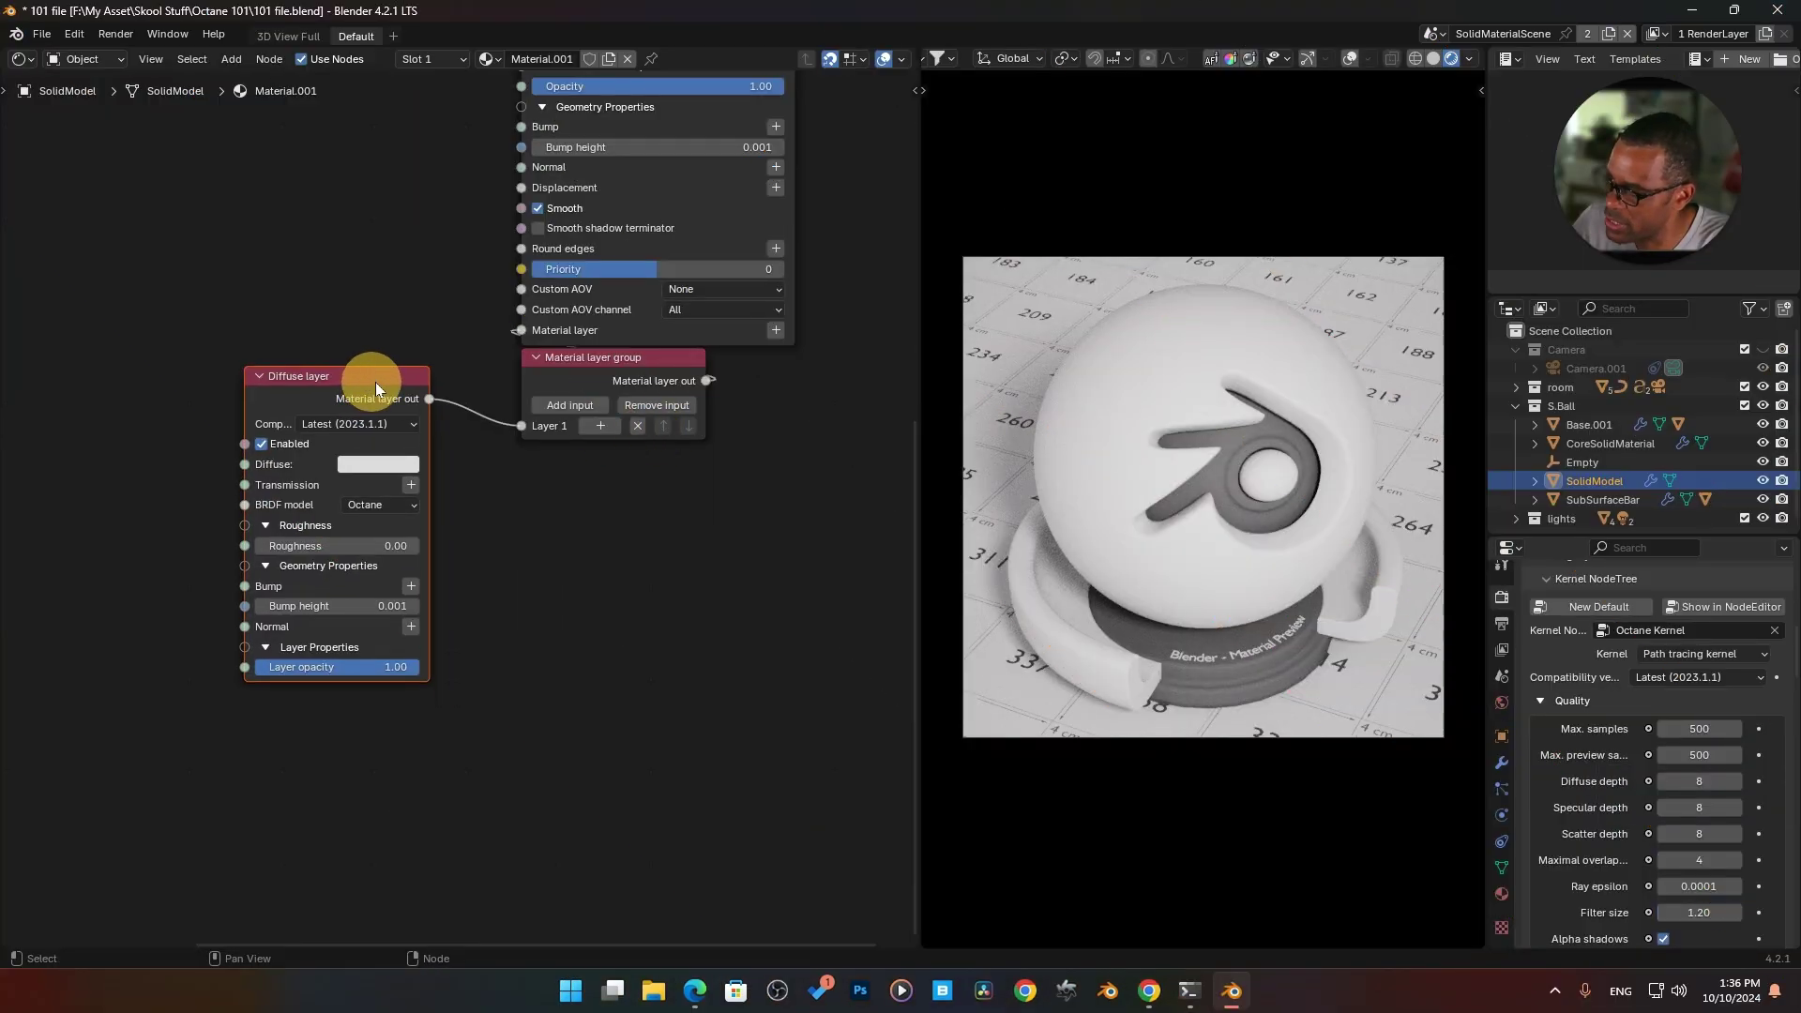
click(397, 466)
drag(418, 315, 467, 216)
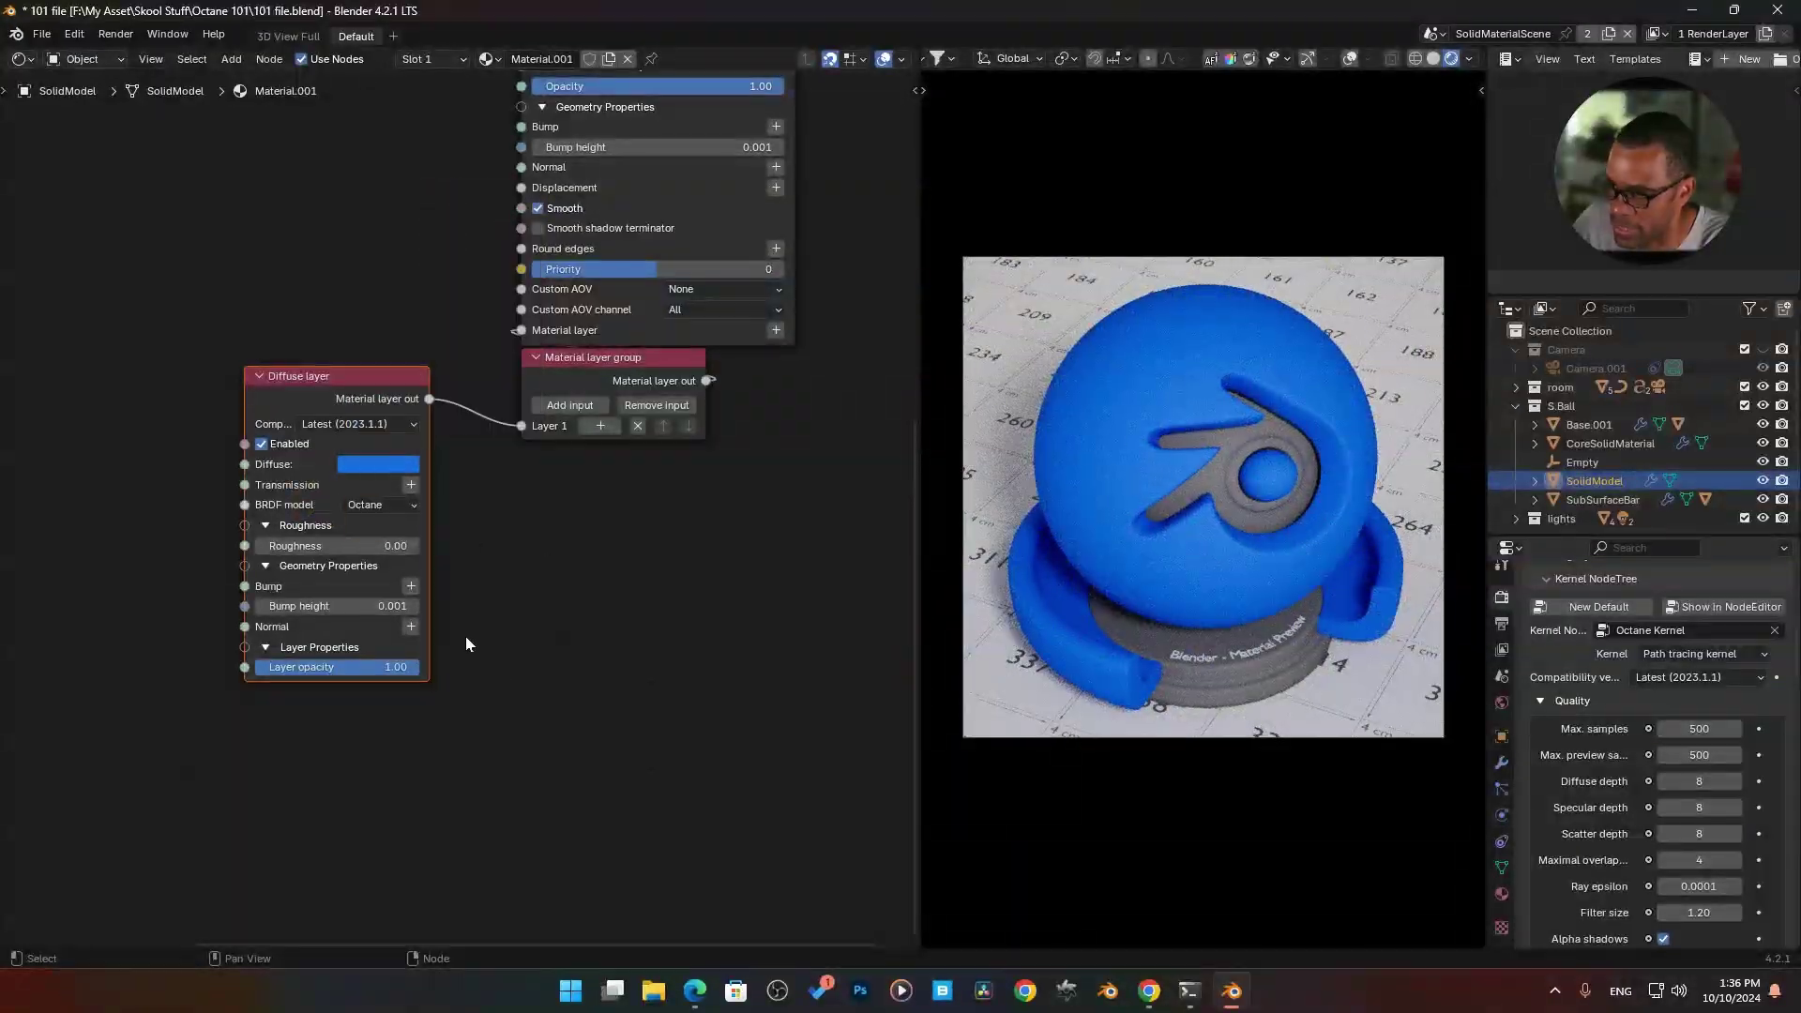
click(375, 489)
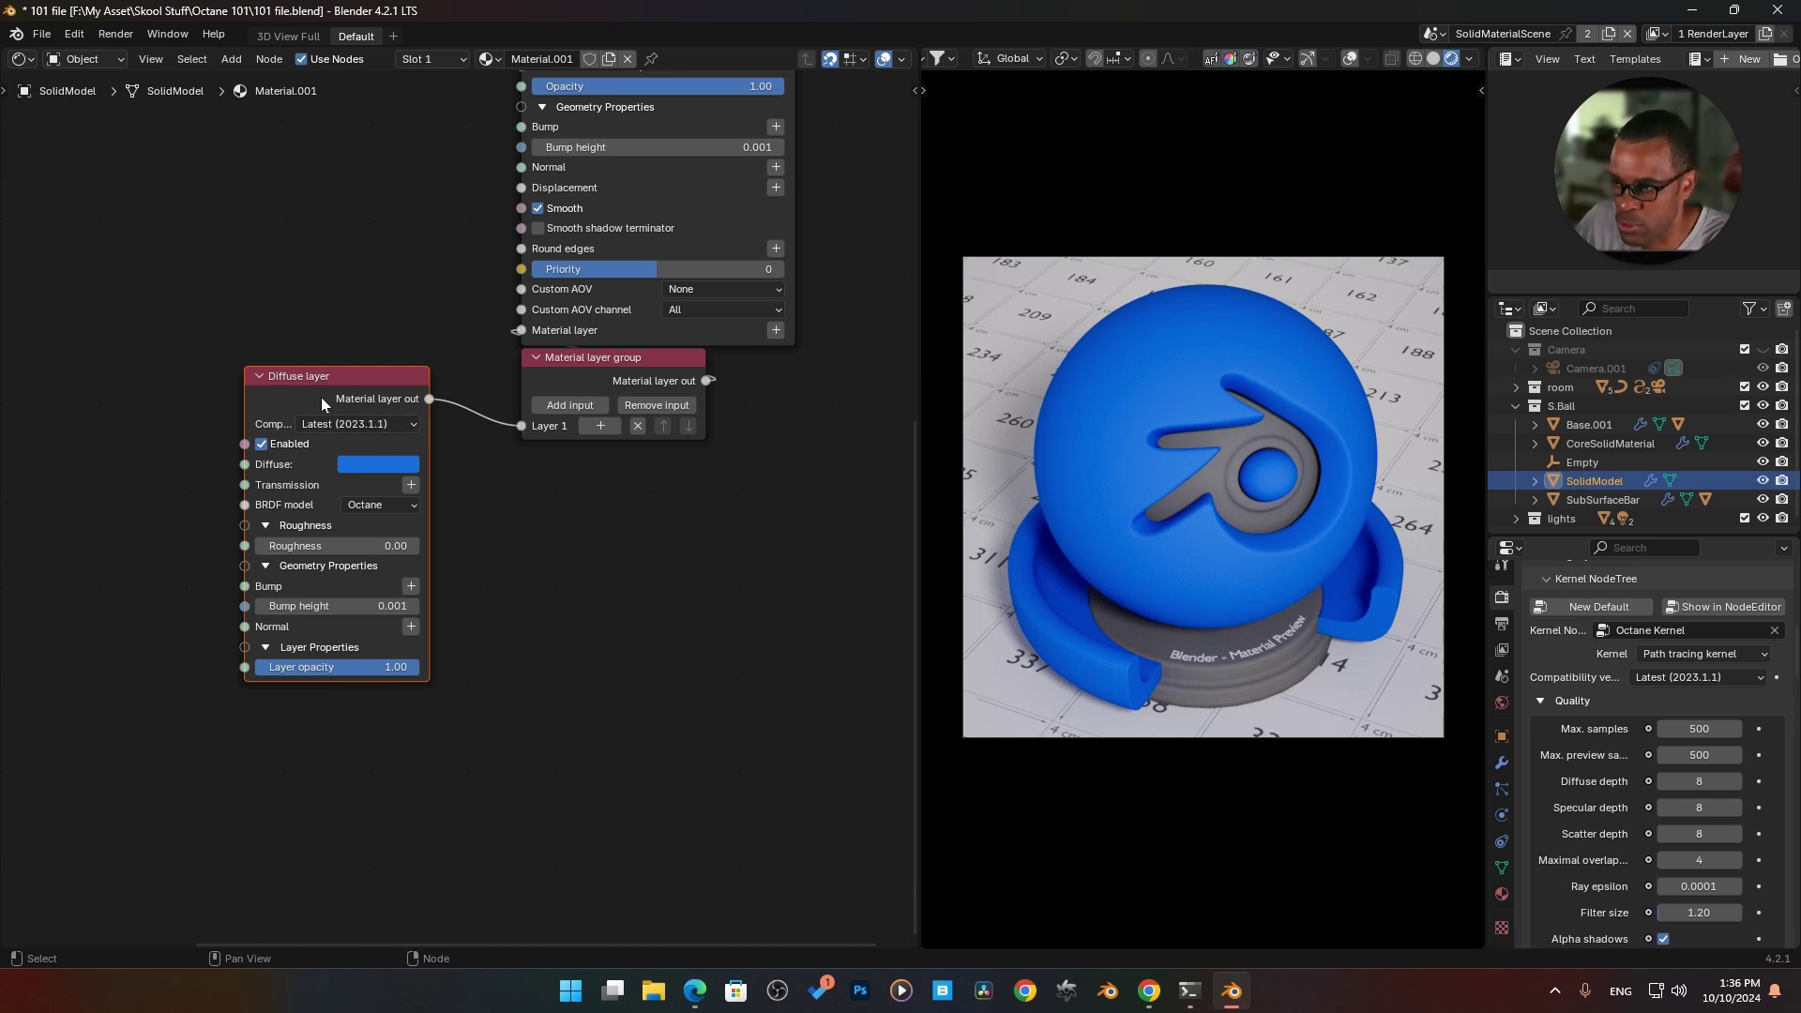
click(567, 600)
Step: Add a temporary Diffuse material node beside the Diffuse layer, then delete it
key(shift+a)
mouse_move(557, 594)
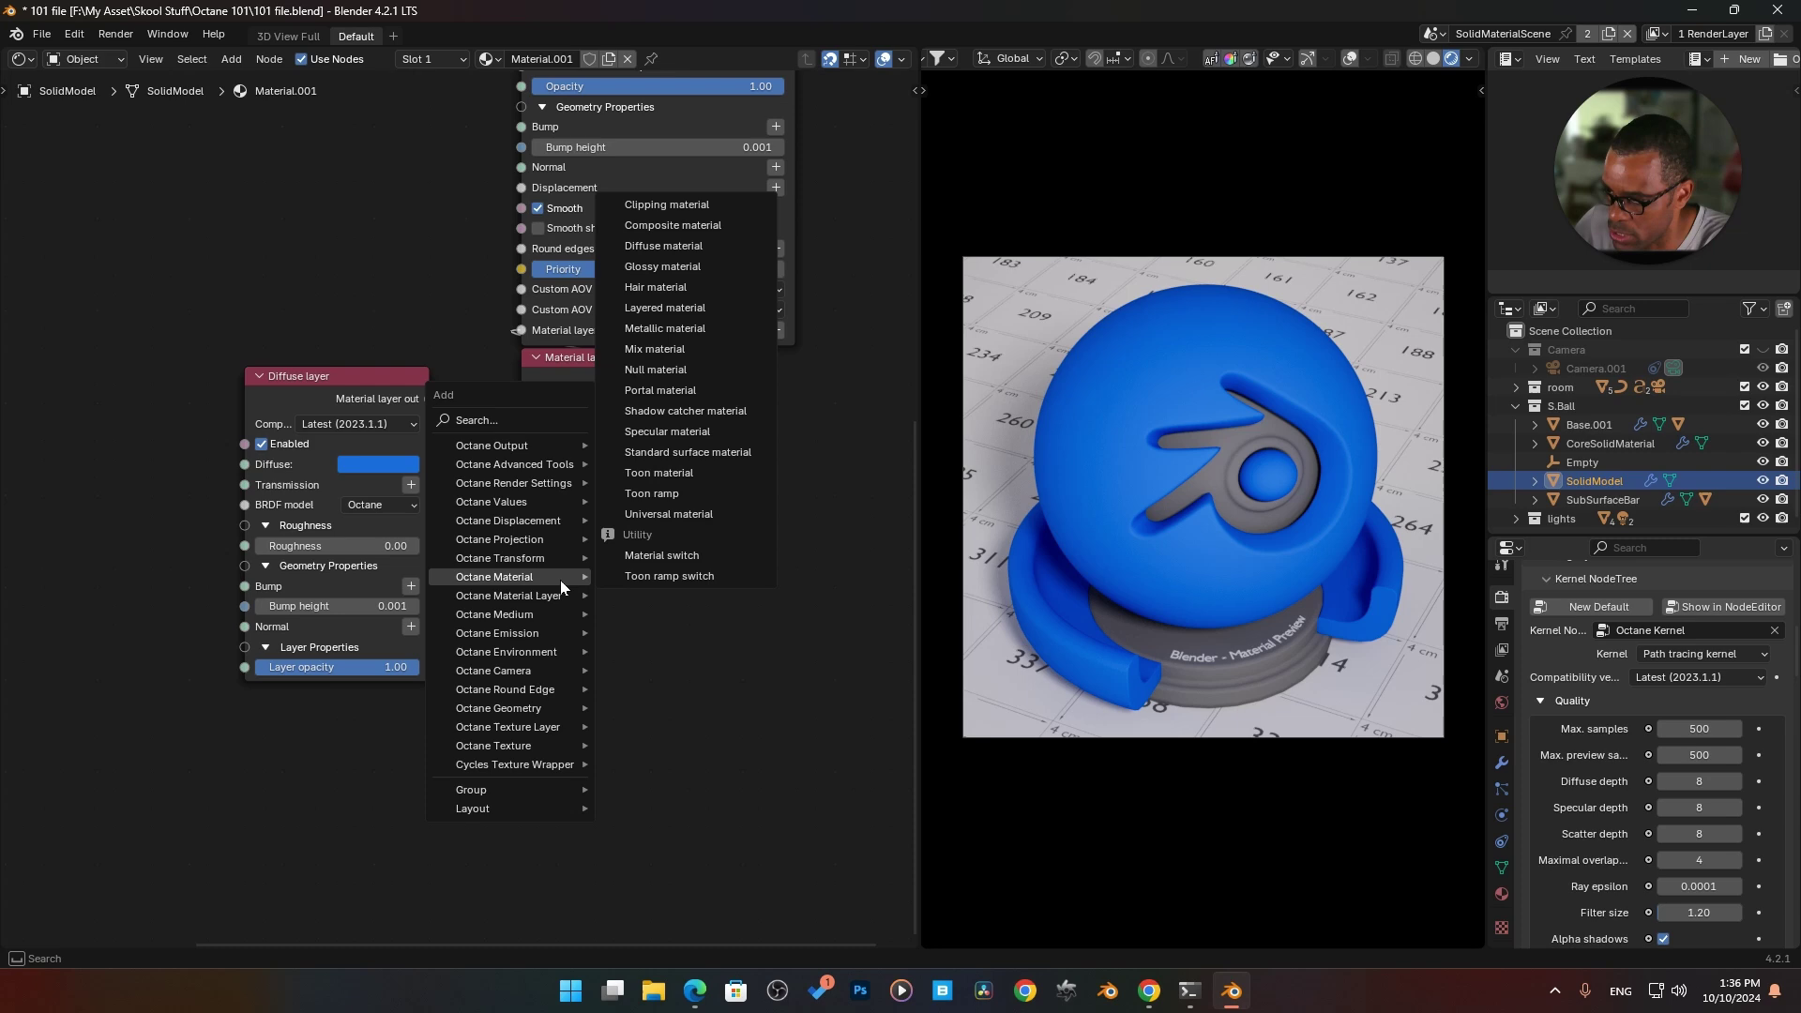
click(685, 246)
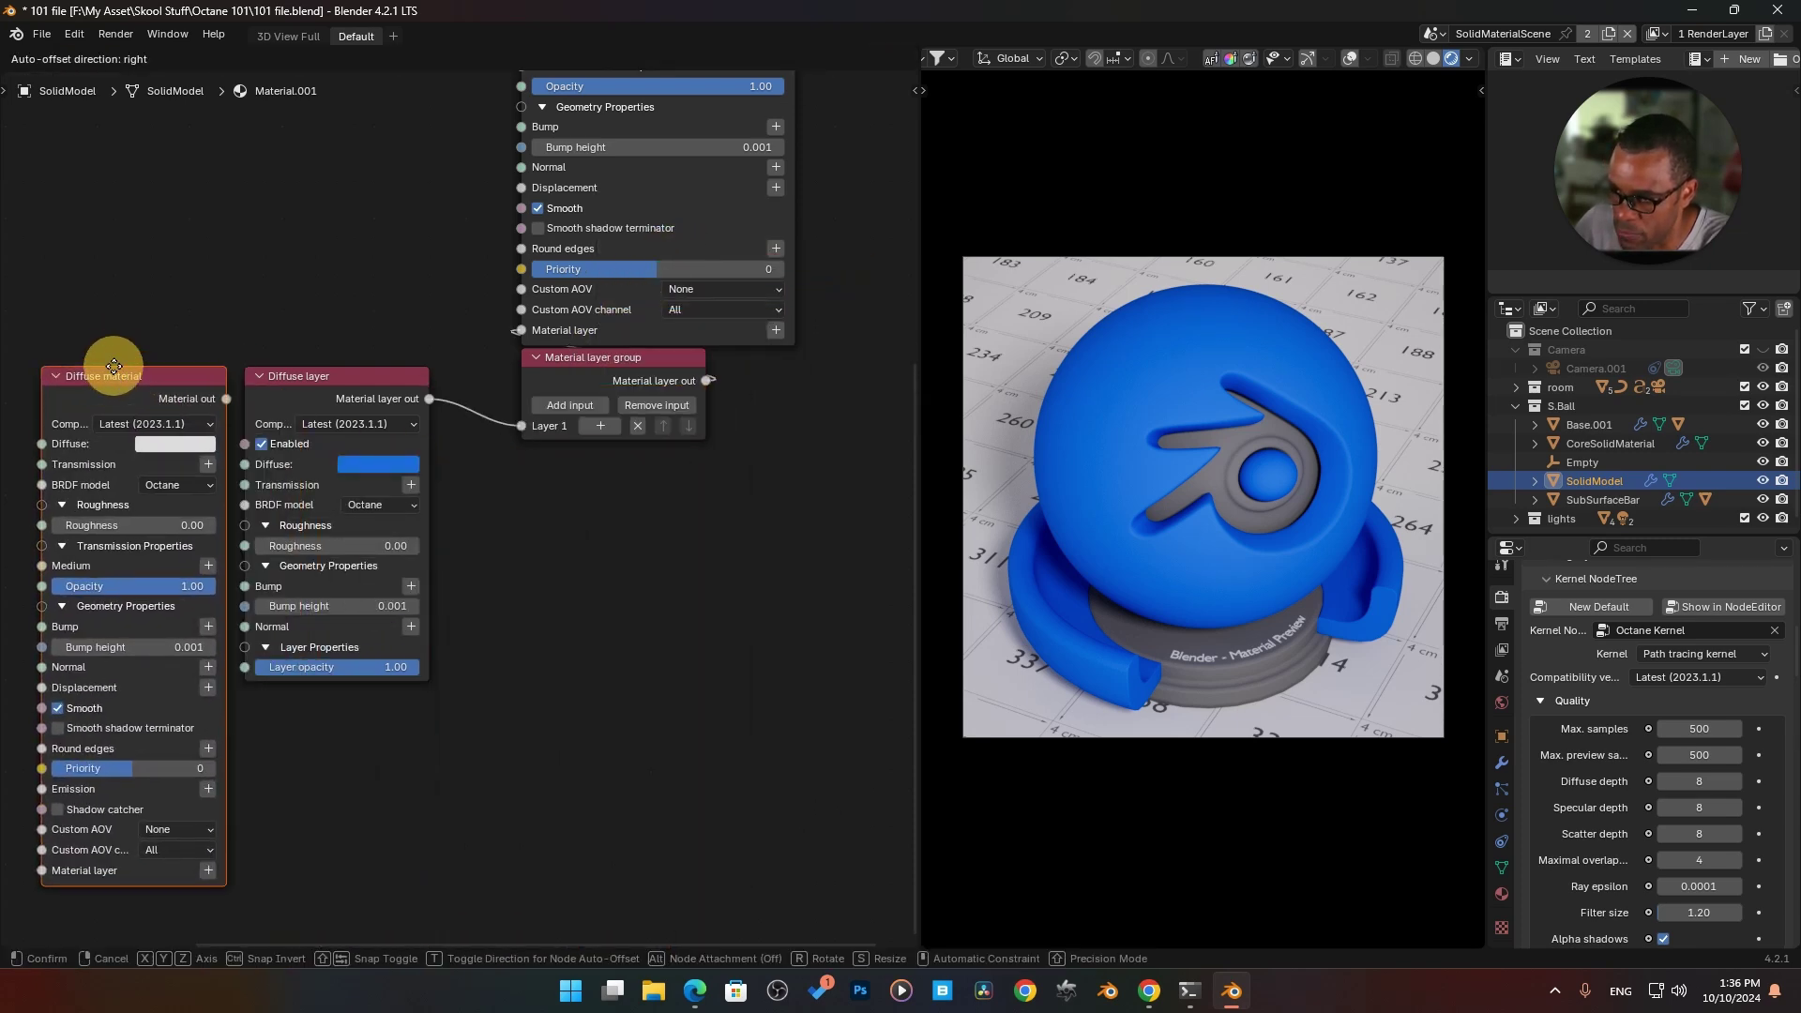
click(109, 362)
middle_drag(249, 273, 465, 234)
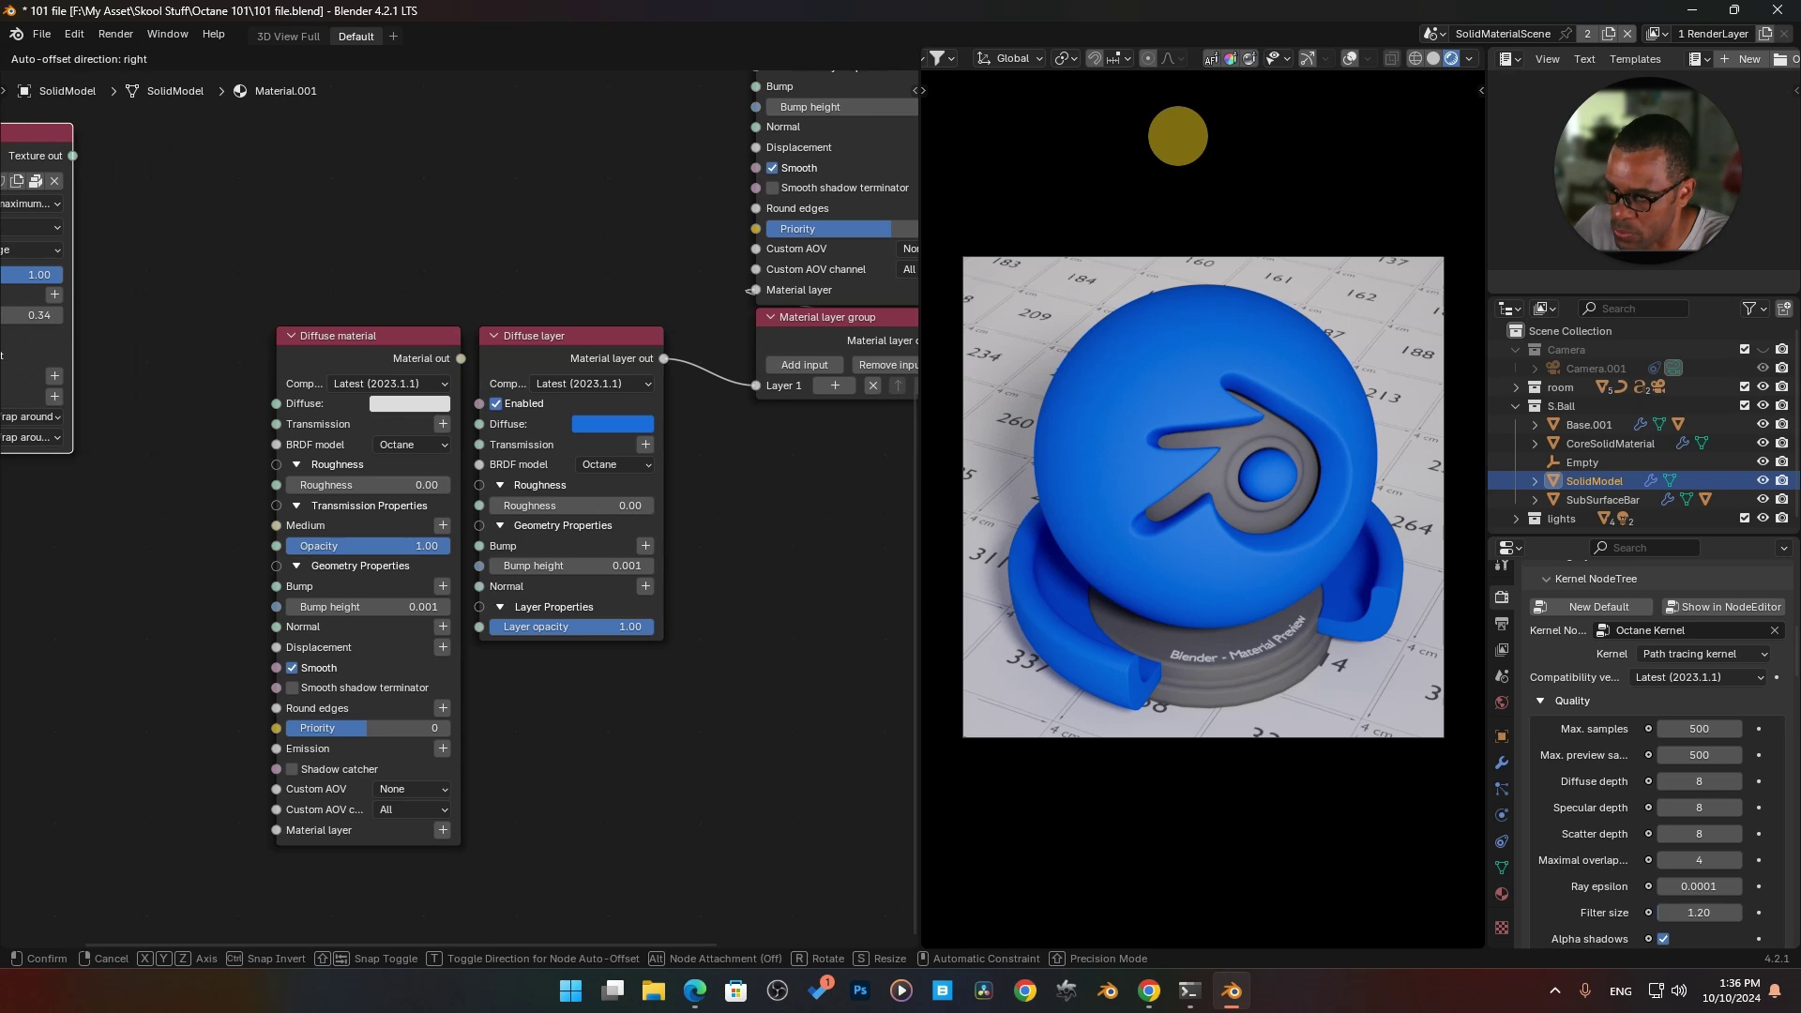
middle_drag(326, 245, 460, 212)
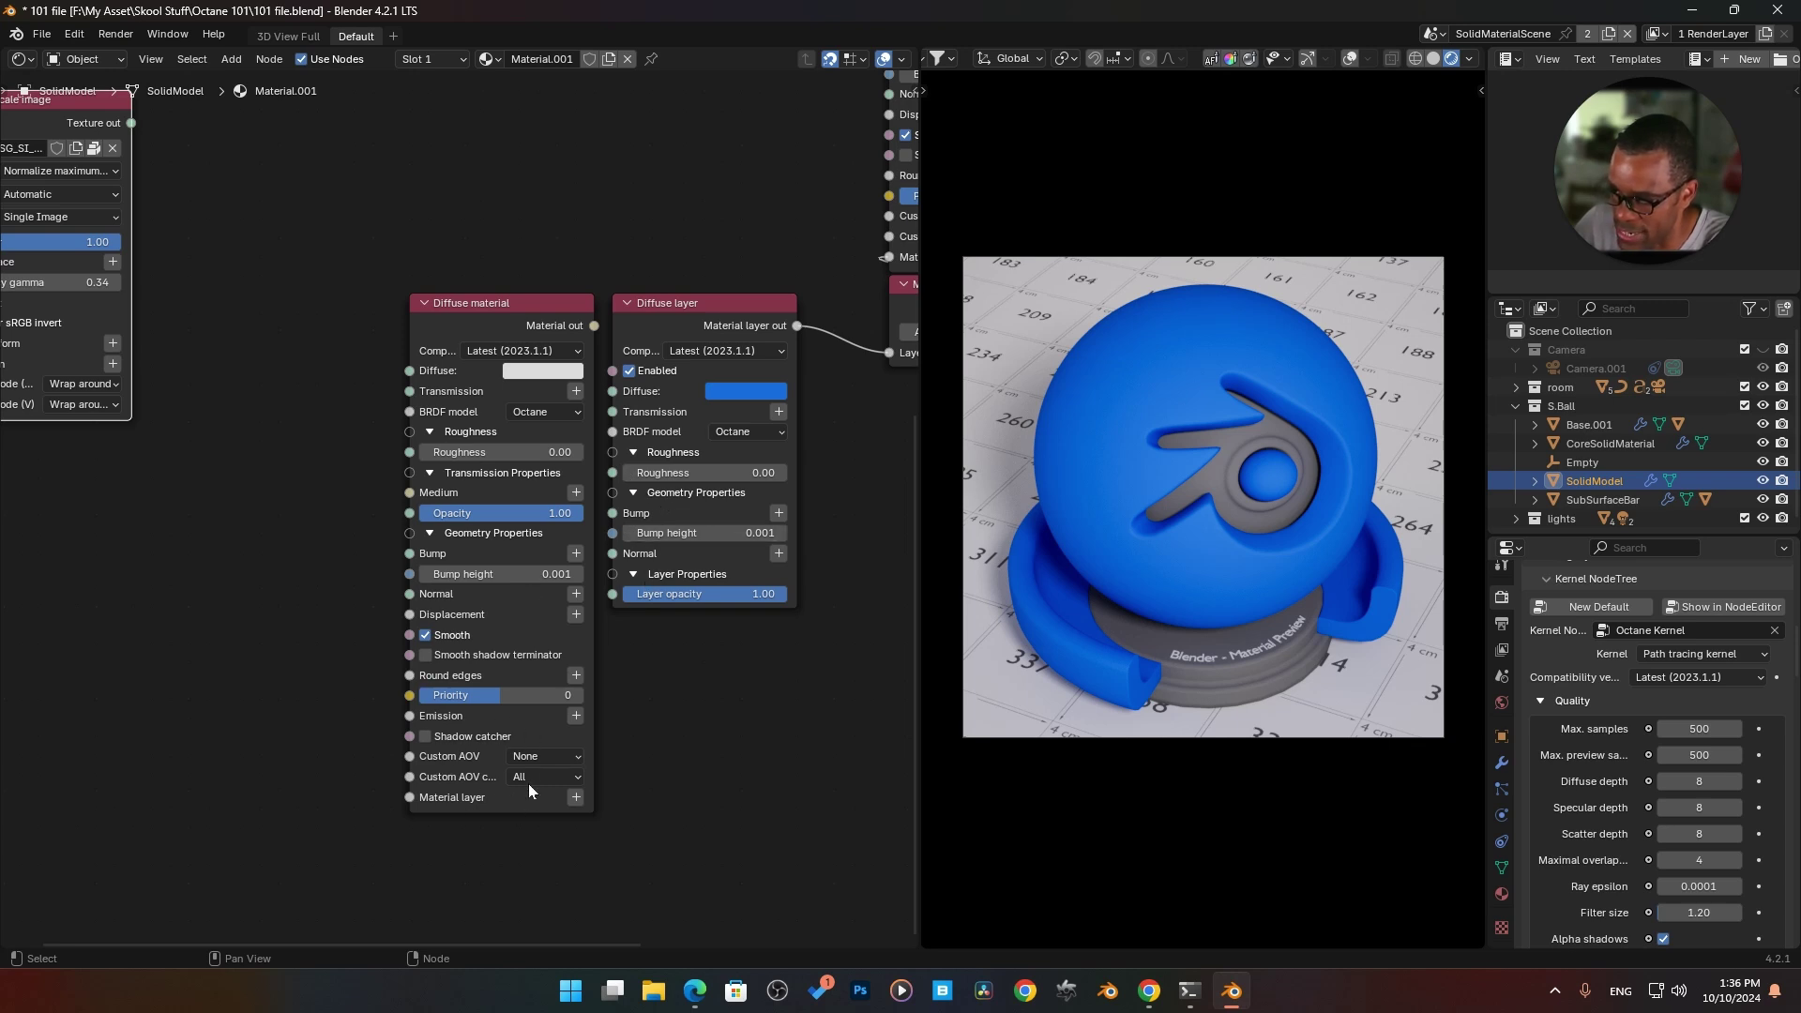
click(471, 312)
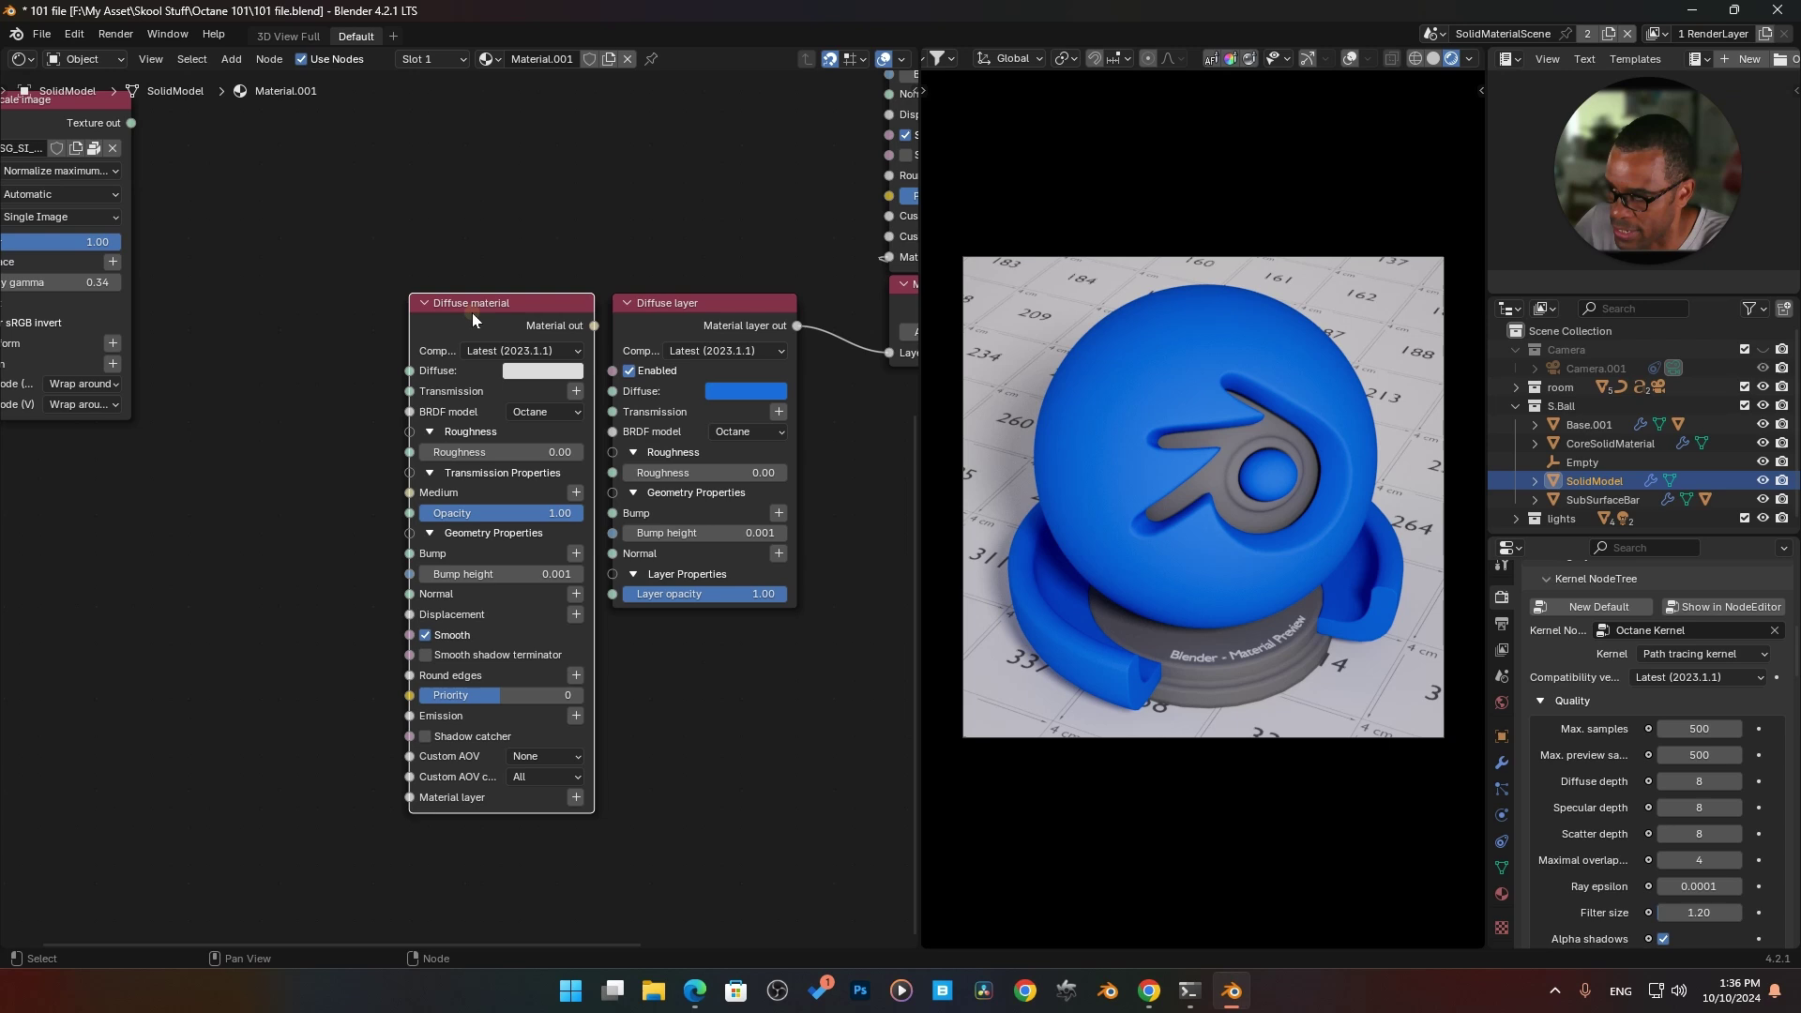
key(x)
Step: Move the Grayscale image node next to the Diffuse layer, leaving it unconnected
middle_drag(551, 533, 440, 571)
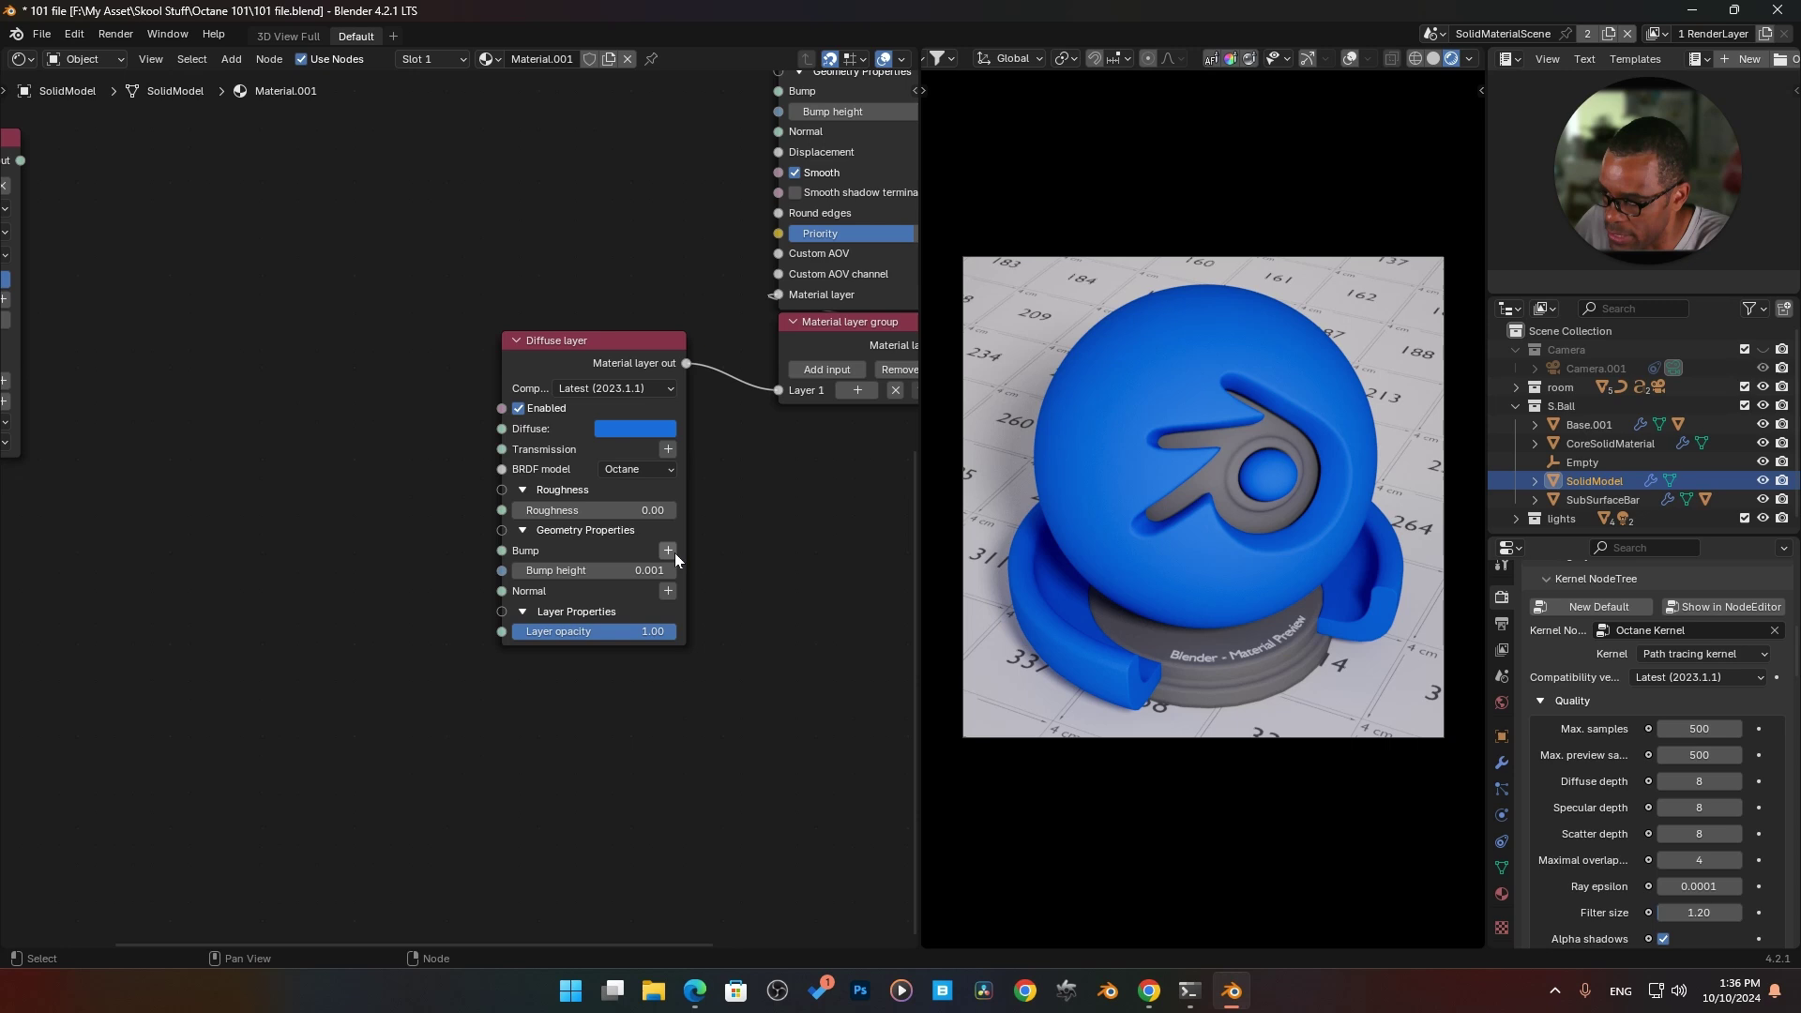
middle_drag(224, 448, 260, 464)
drag(26, 157, 339, 364)
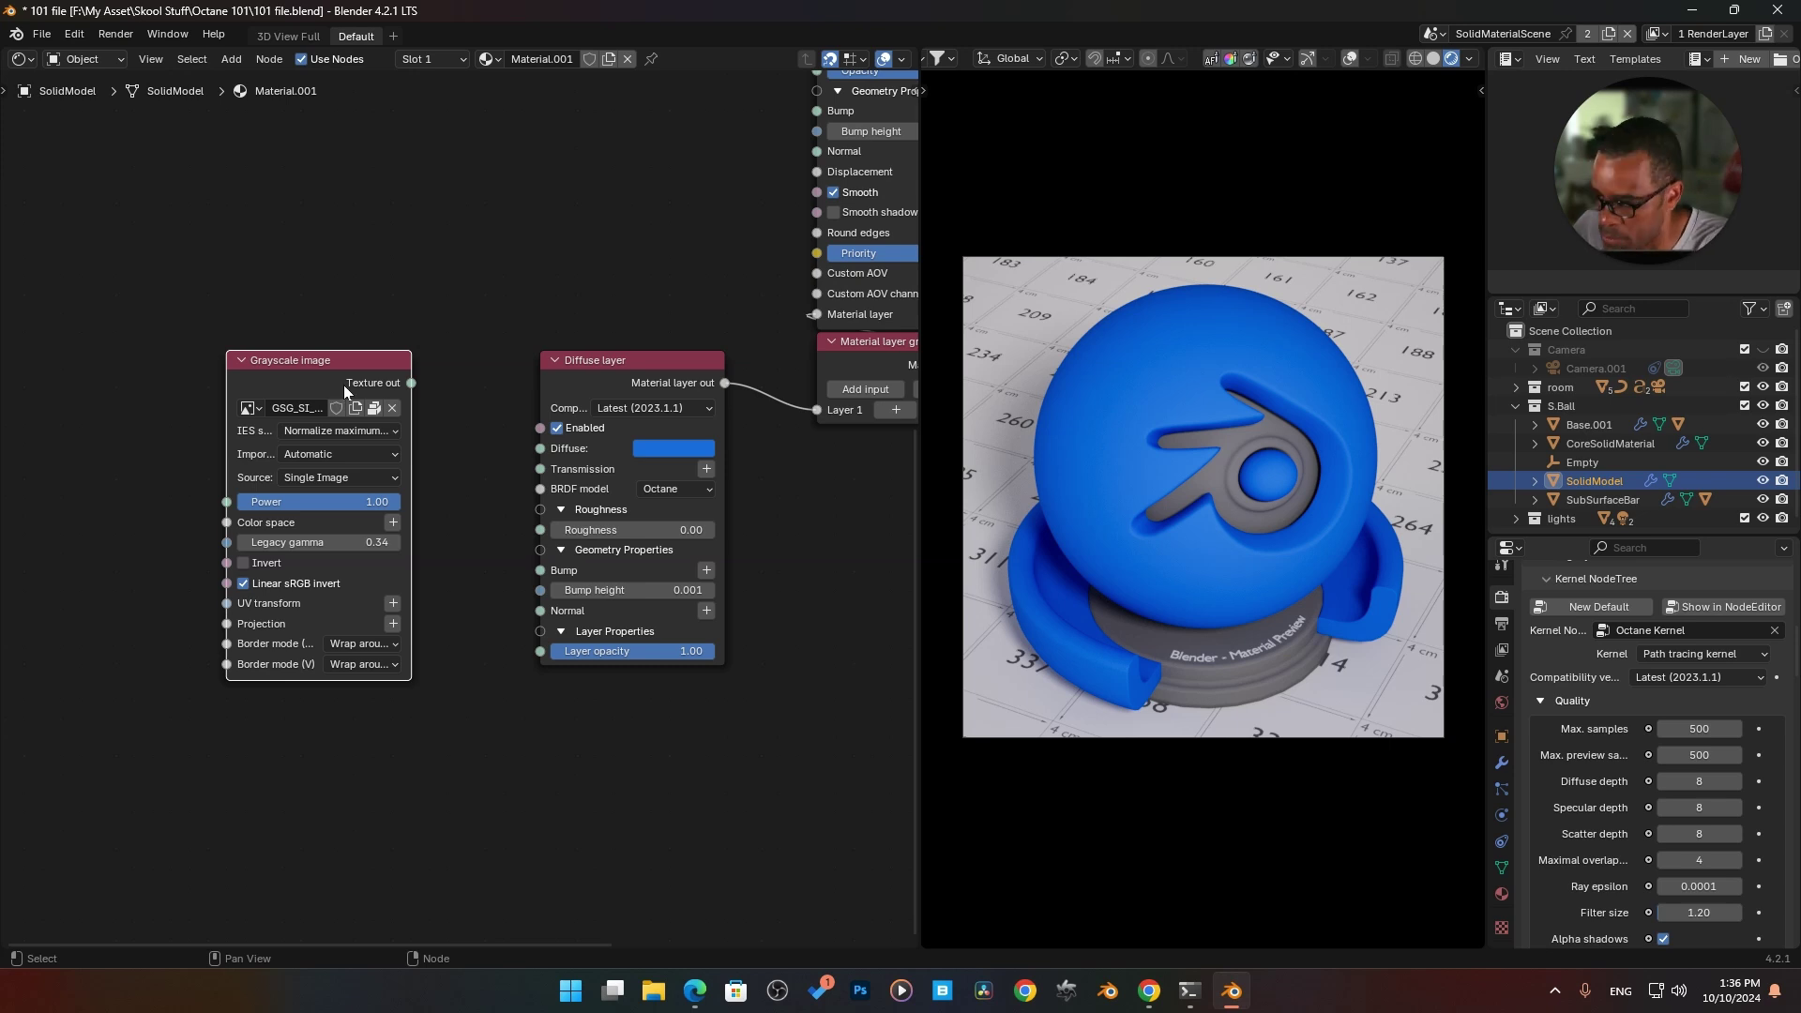
Step: Connect the Grayscale image Texture output to the Diffuse layer's diffuse colour
middle_drag(390, 387, 336, 488)
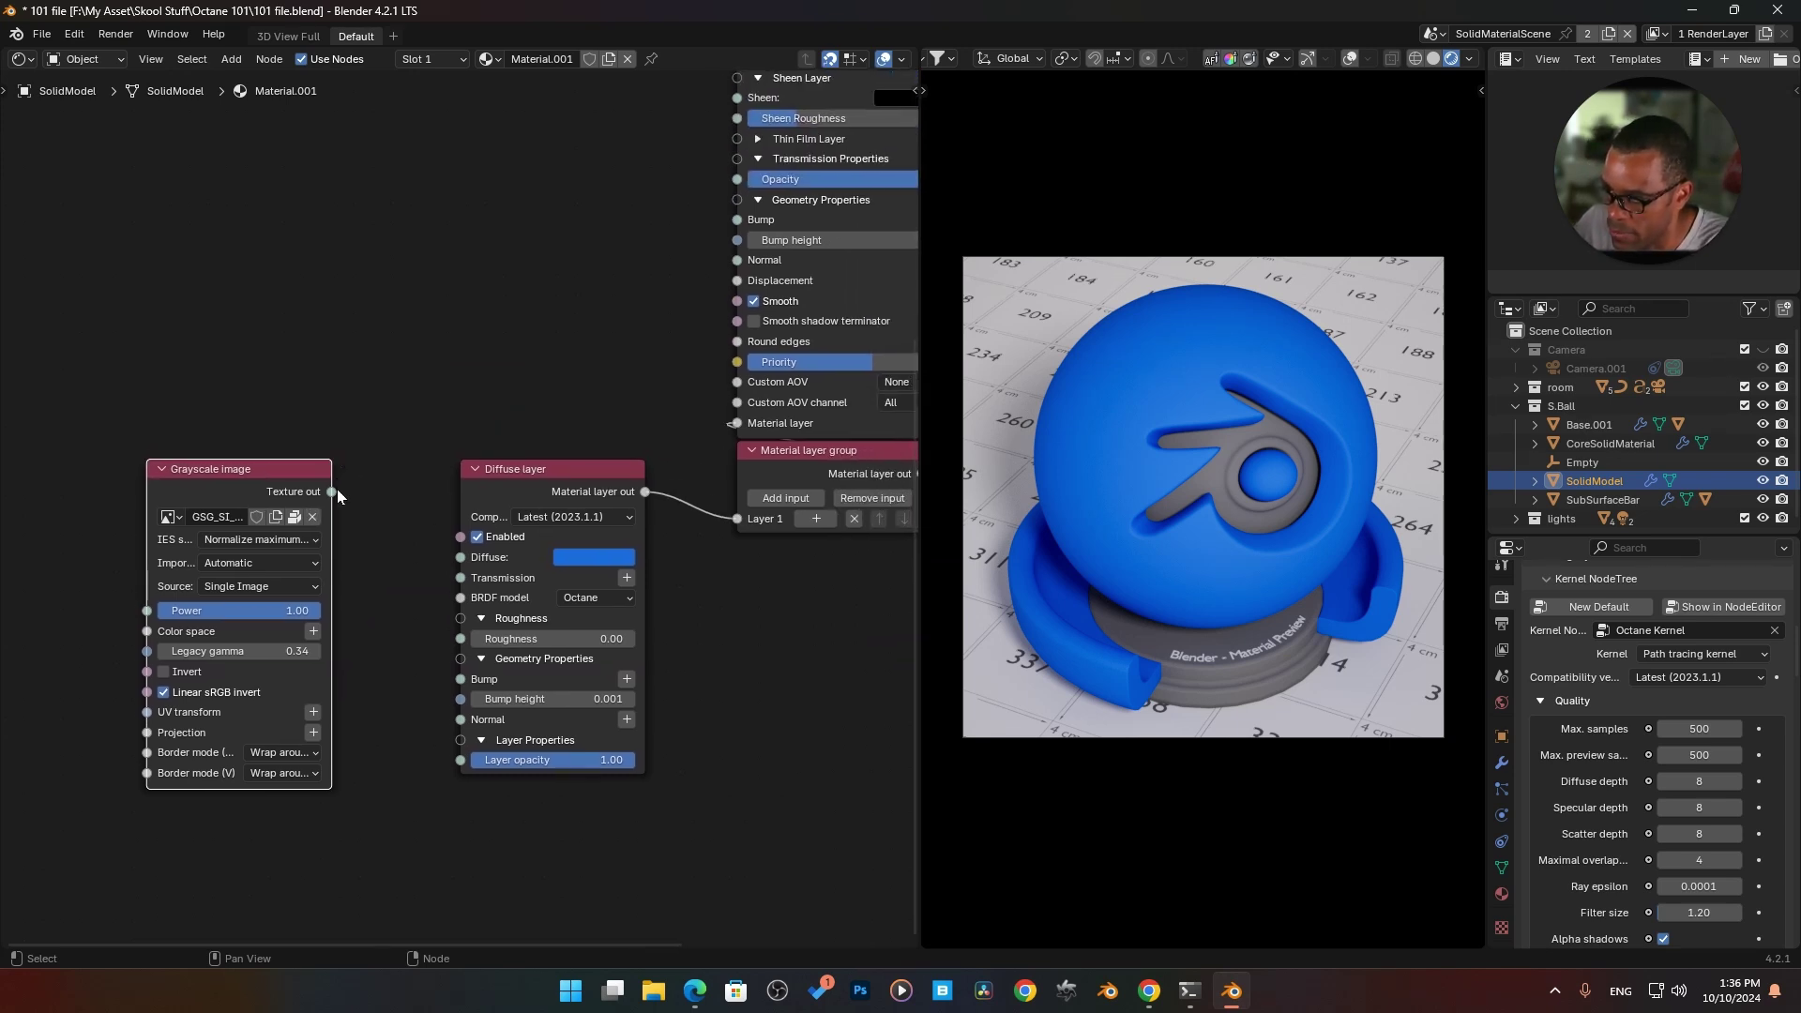
drag(332, 490, 338, 495)
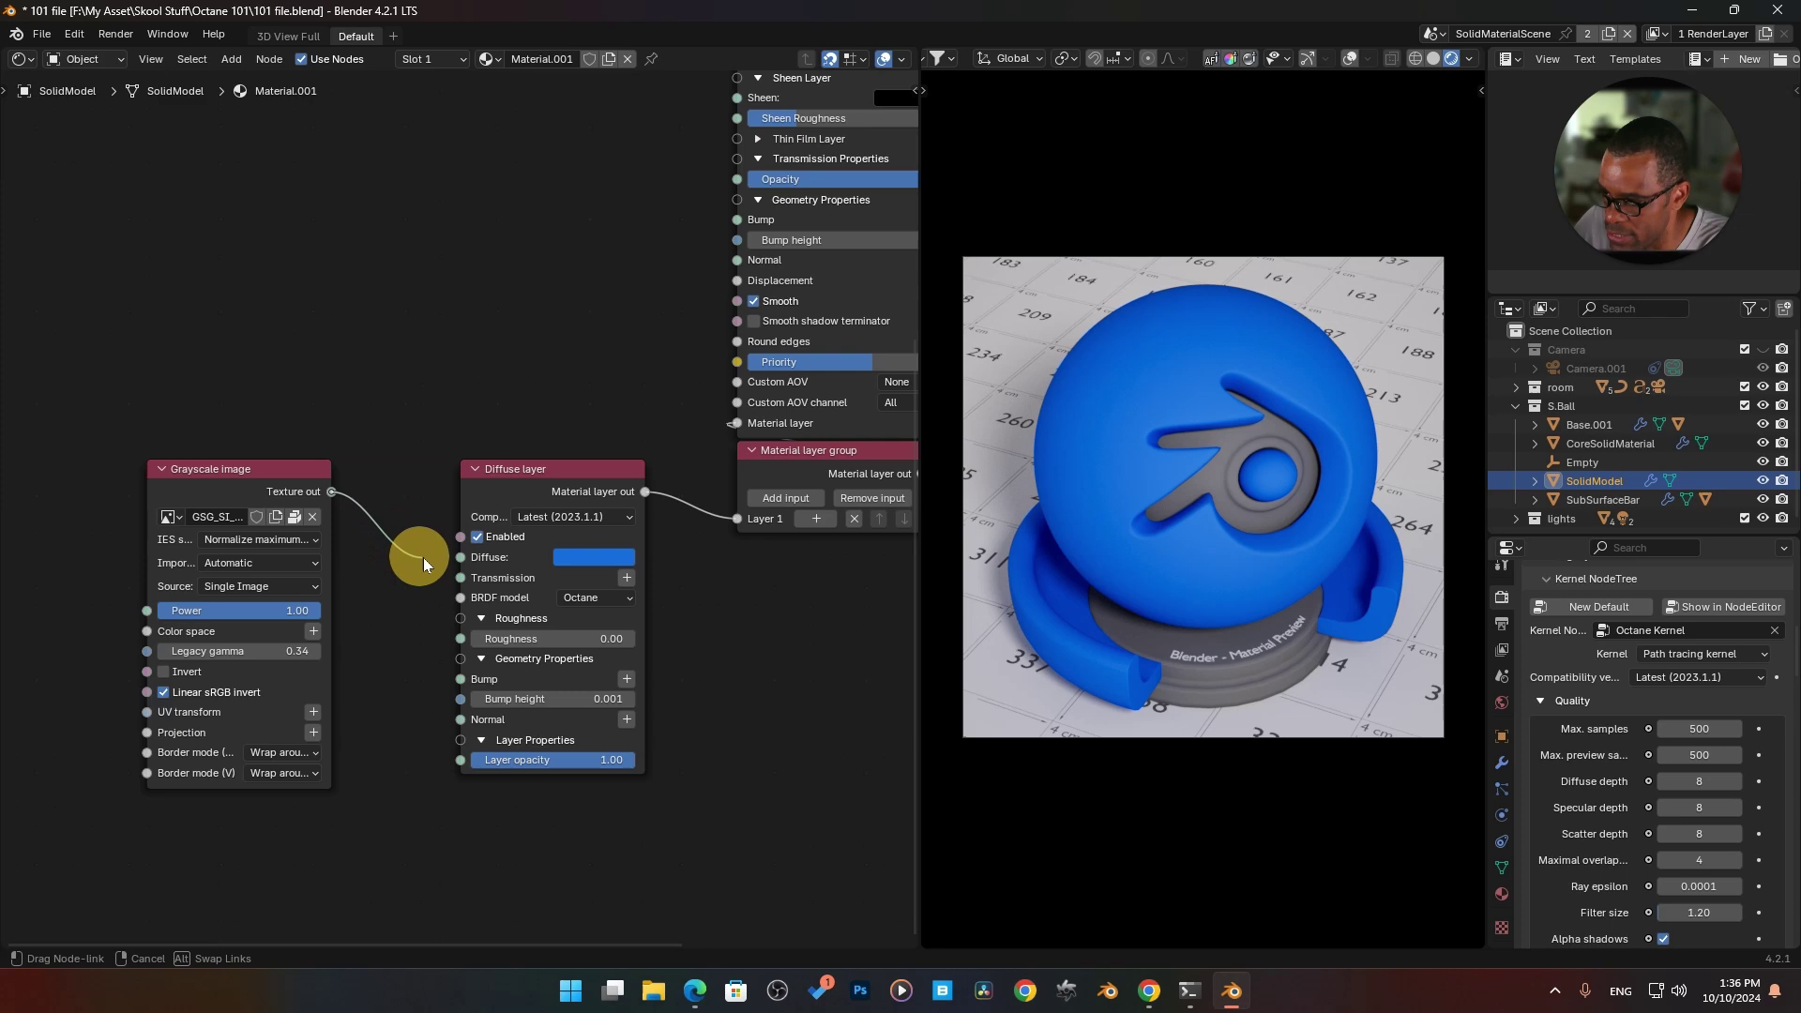
drag(424, 559, 456, 557)
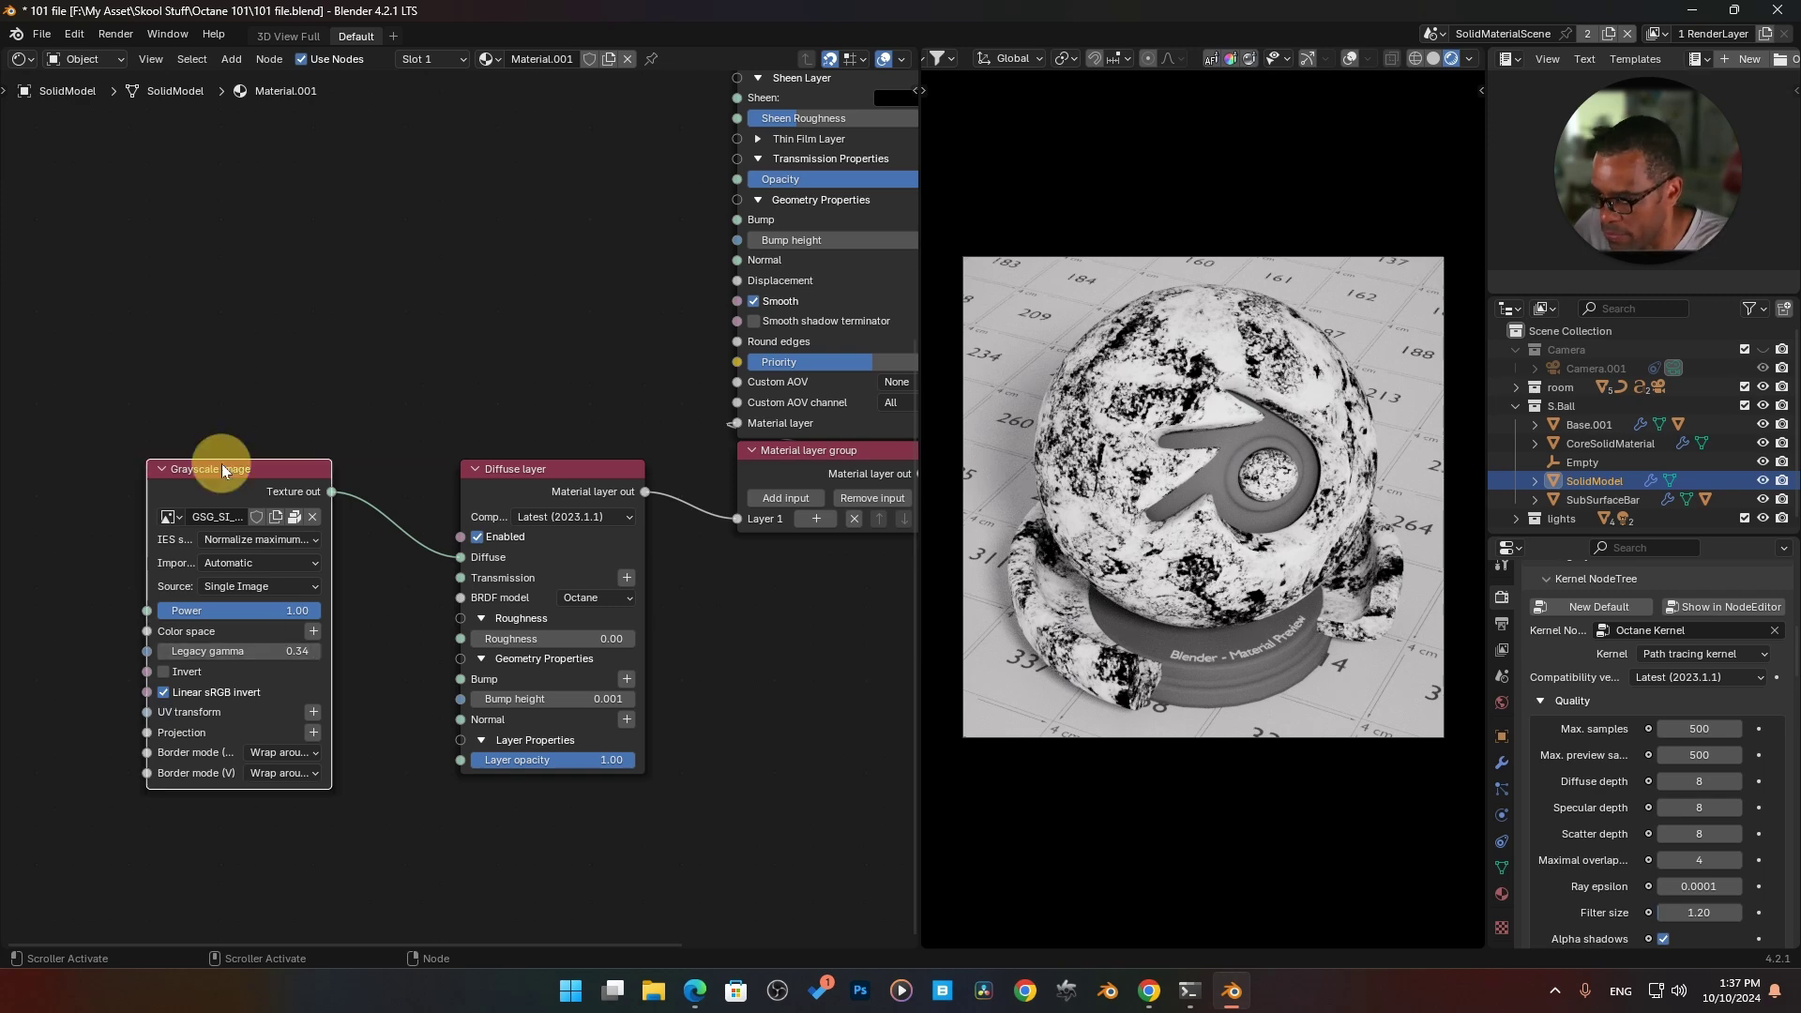
Step: Reset the Grayscale image node and load the GSG_SI_Crust_48.jpg crust texture
key(BackSpace)
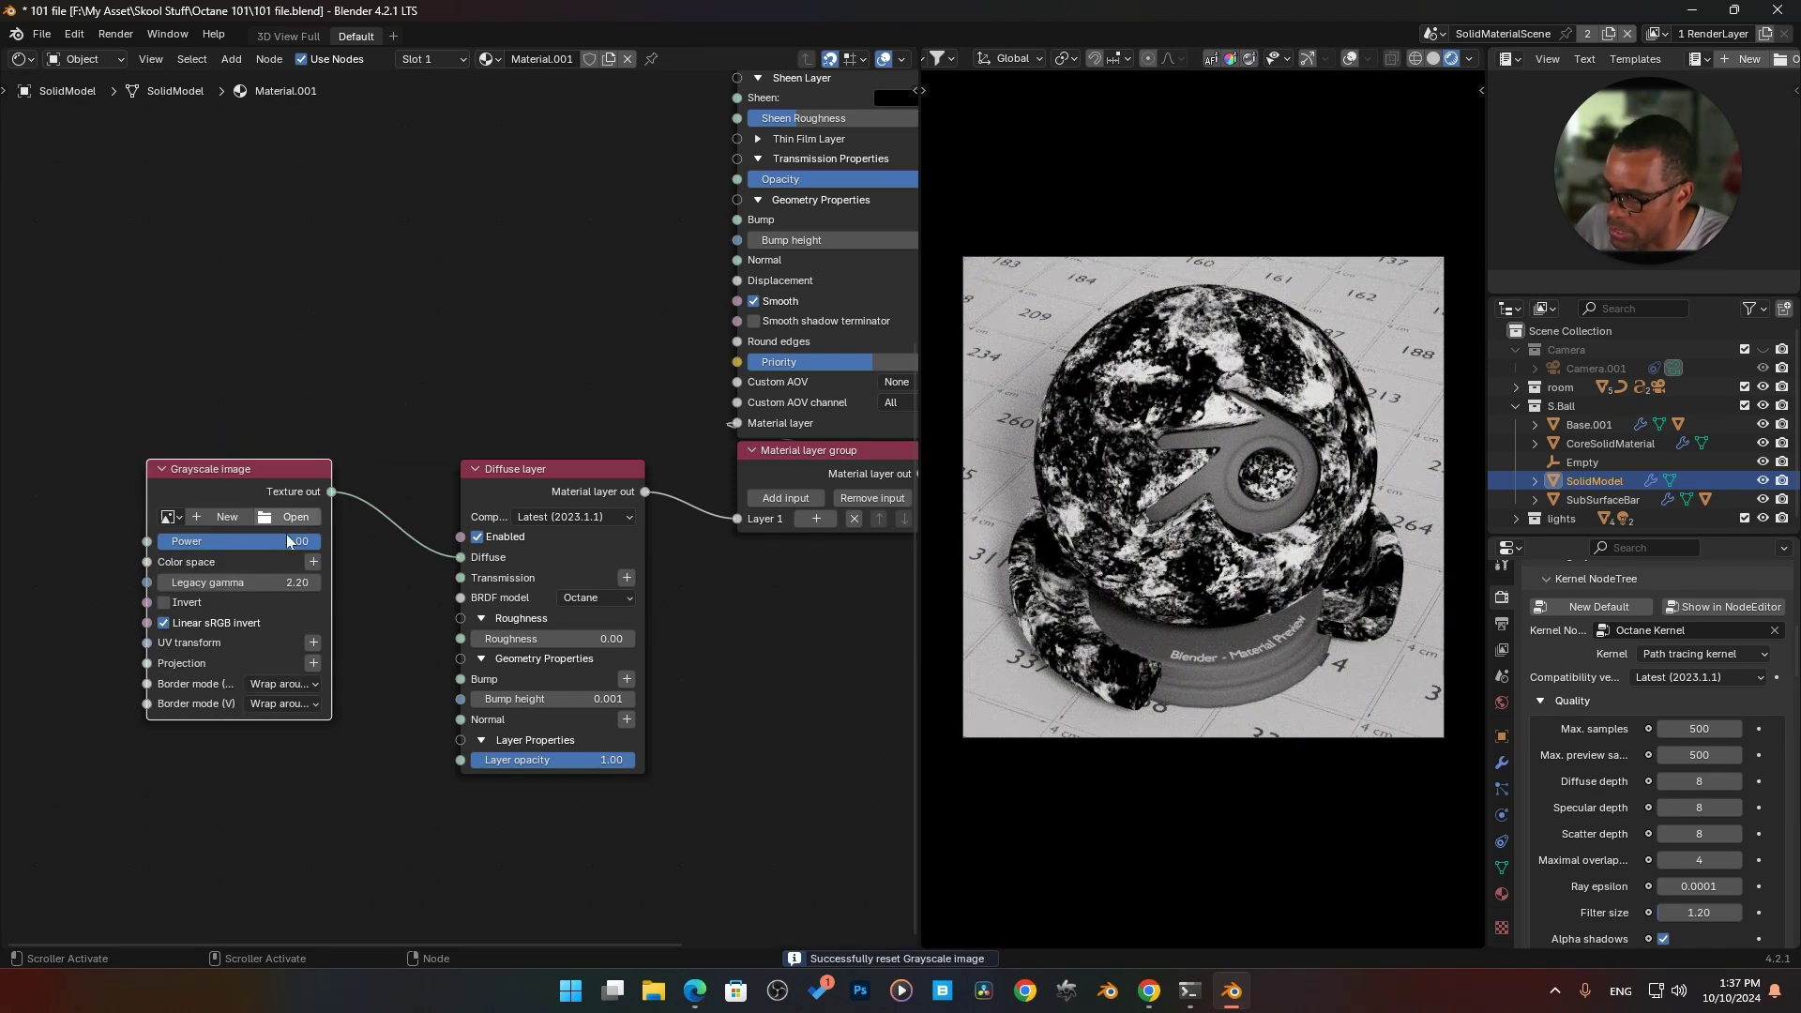
drag(245, 476, 246, 494)
click(166, 536)
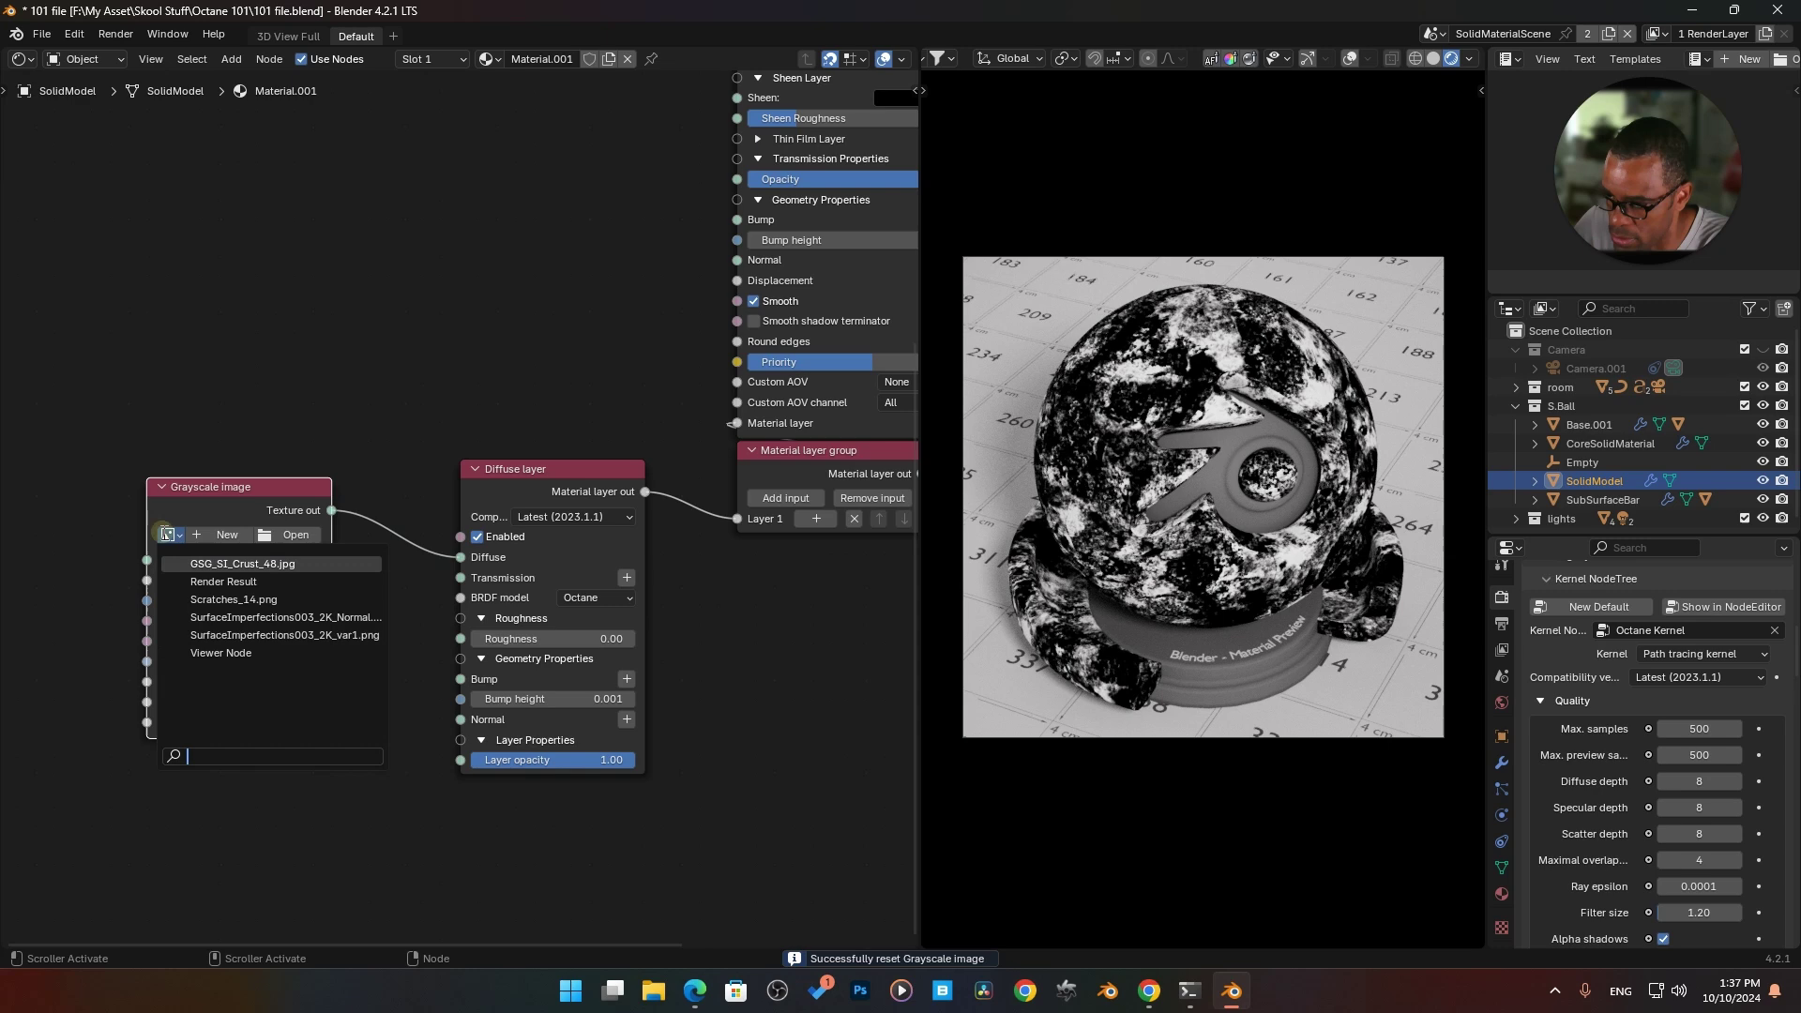
click(281, 568)
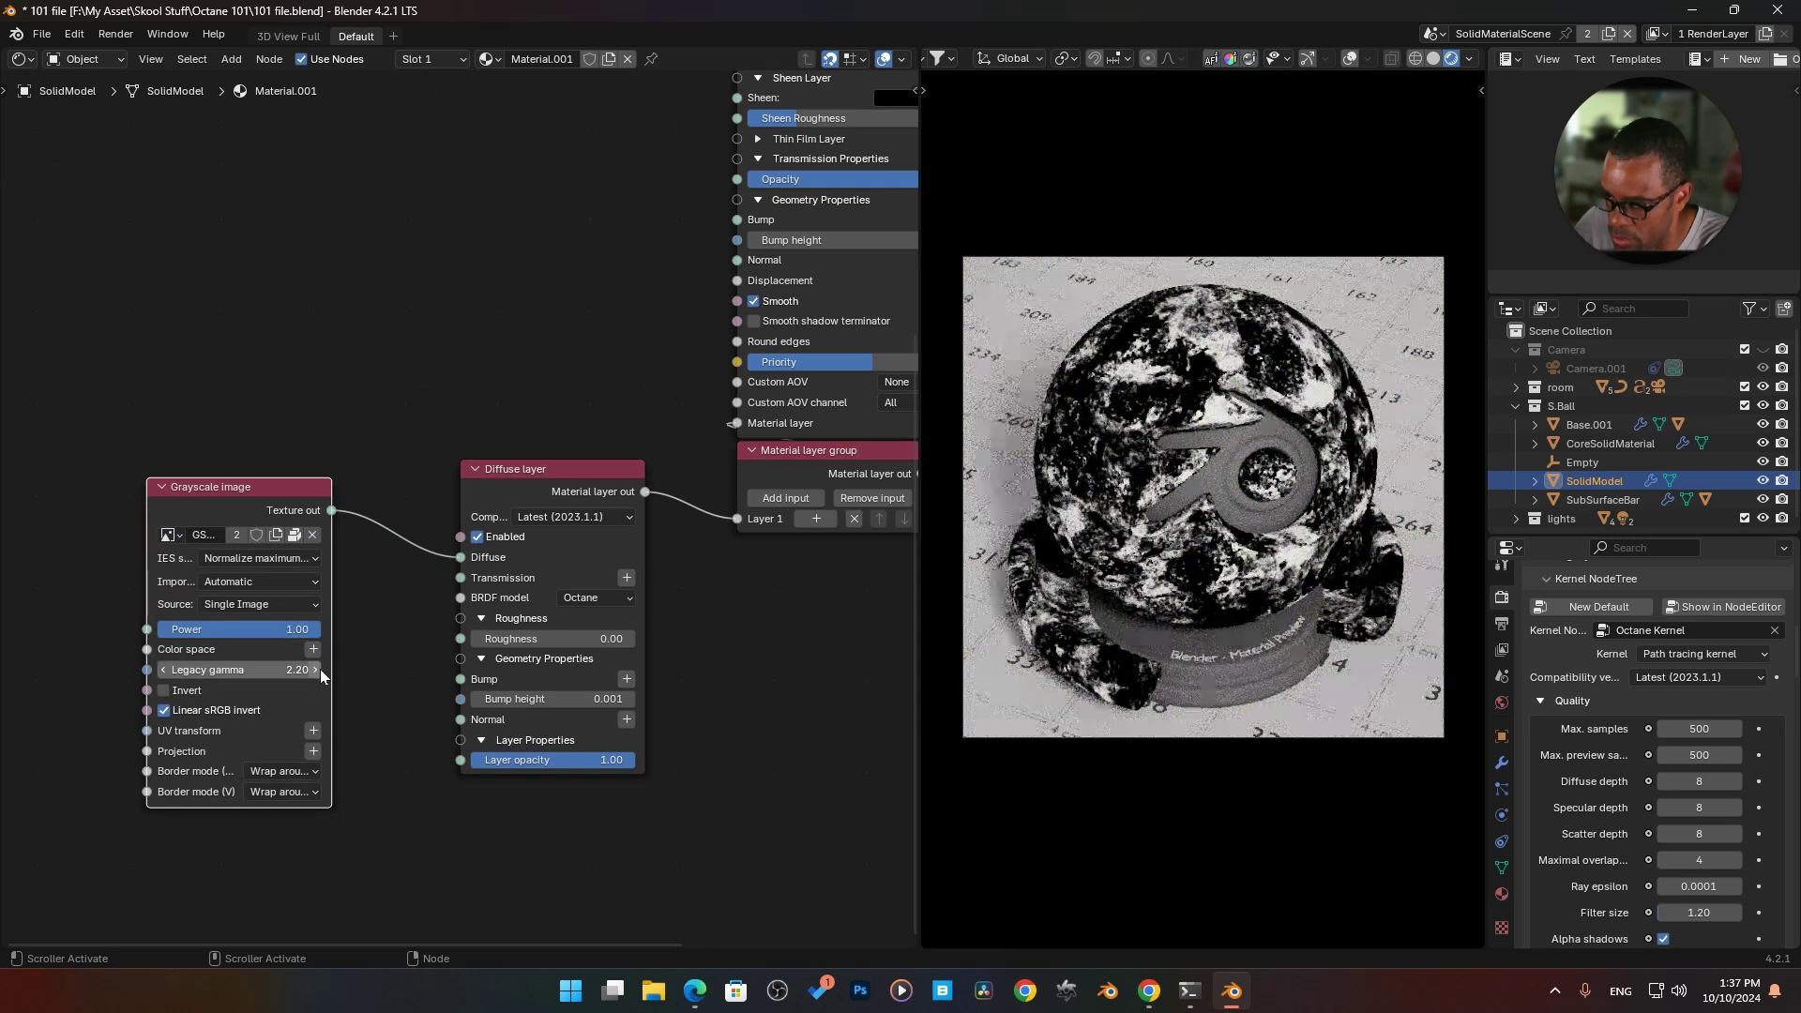
drag(291, 514, 327, 496)
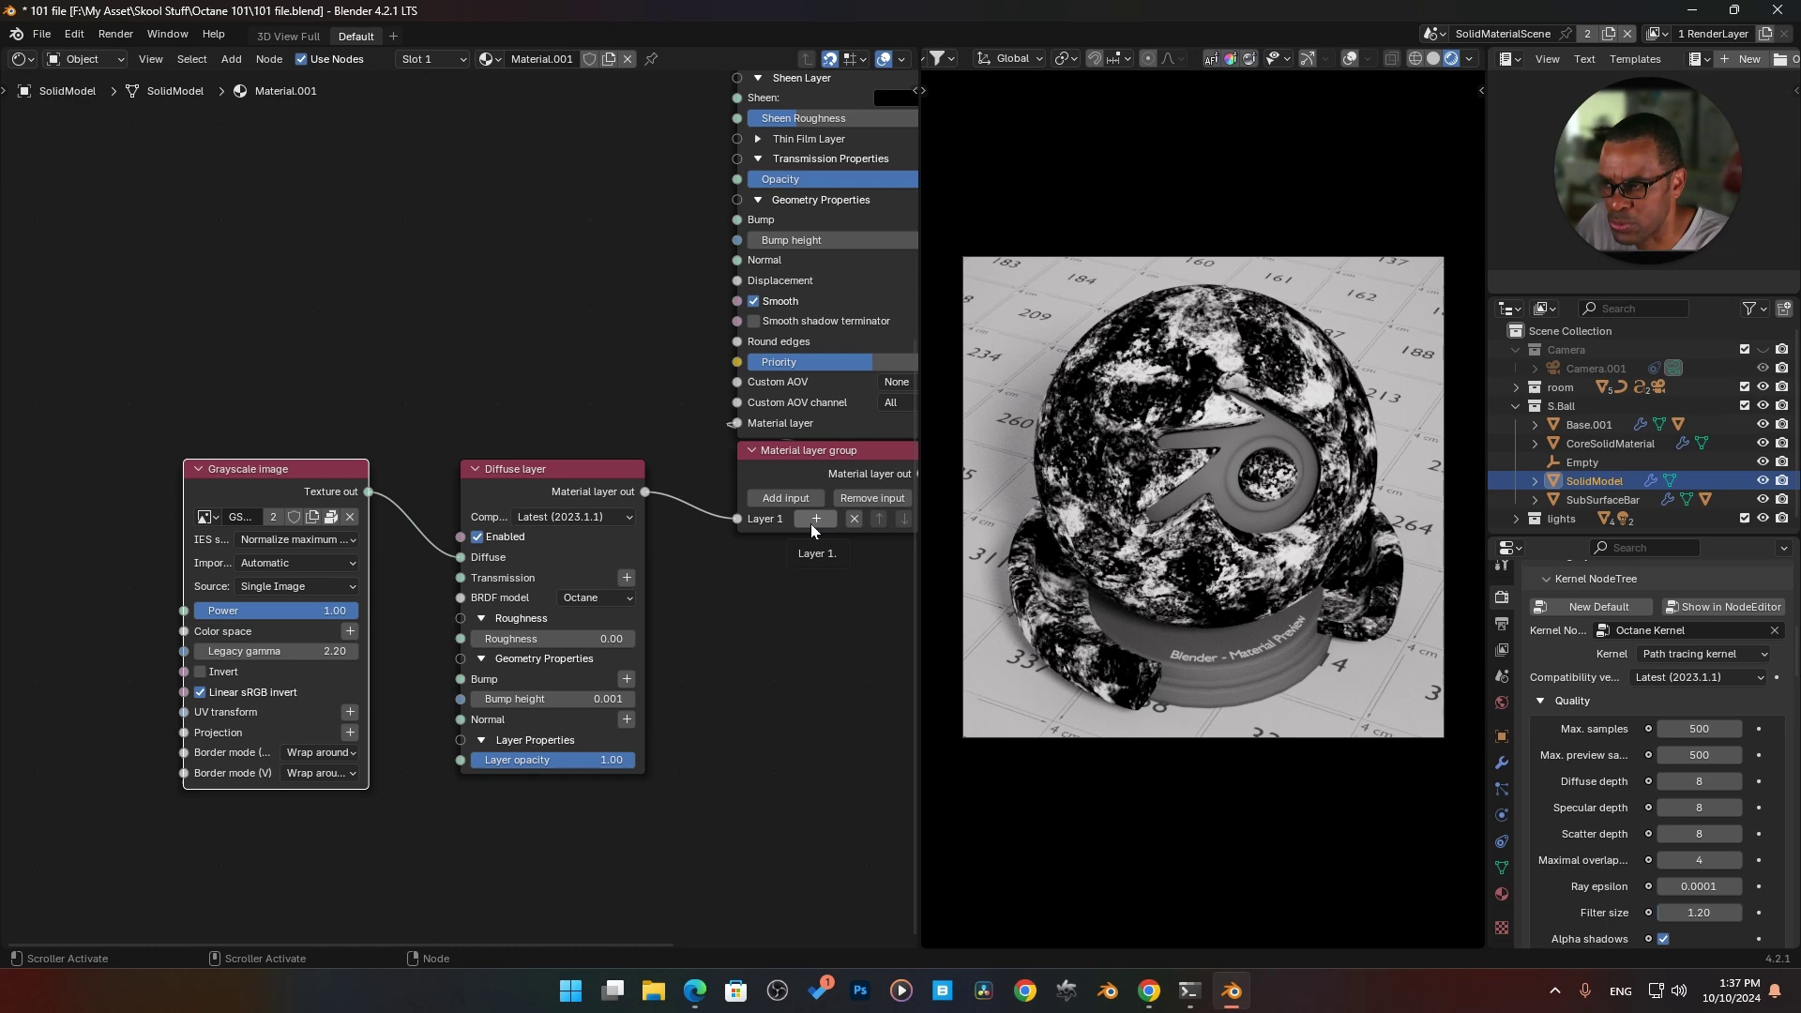
Step: Move the crust texture from the Diffuse colour into the Diffuse layer's Layer opacity socket
drag(459, 560, 409, 526)
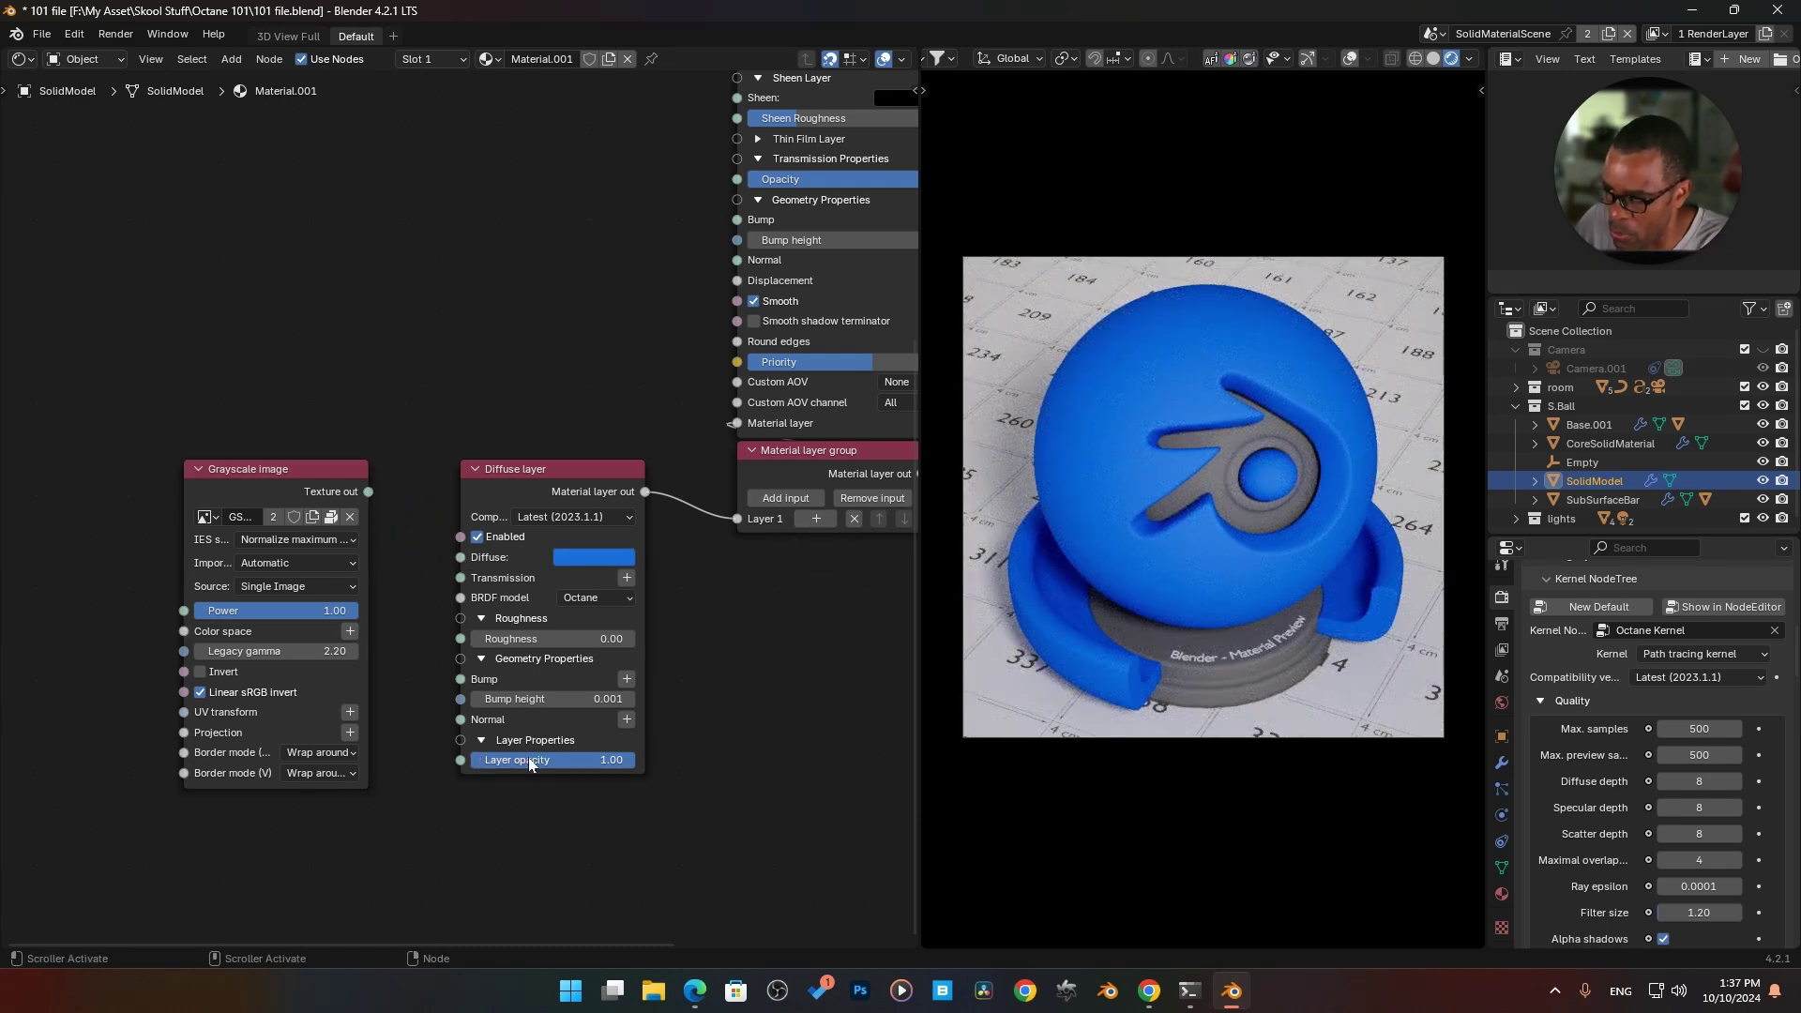
middle_drag(683, 205, 477, 304)
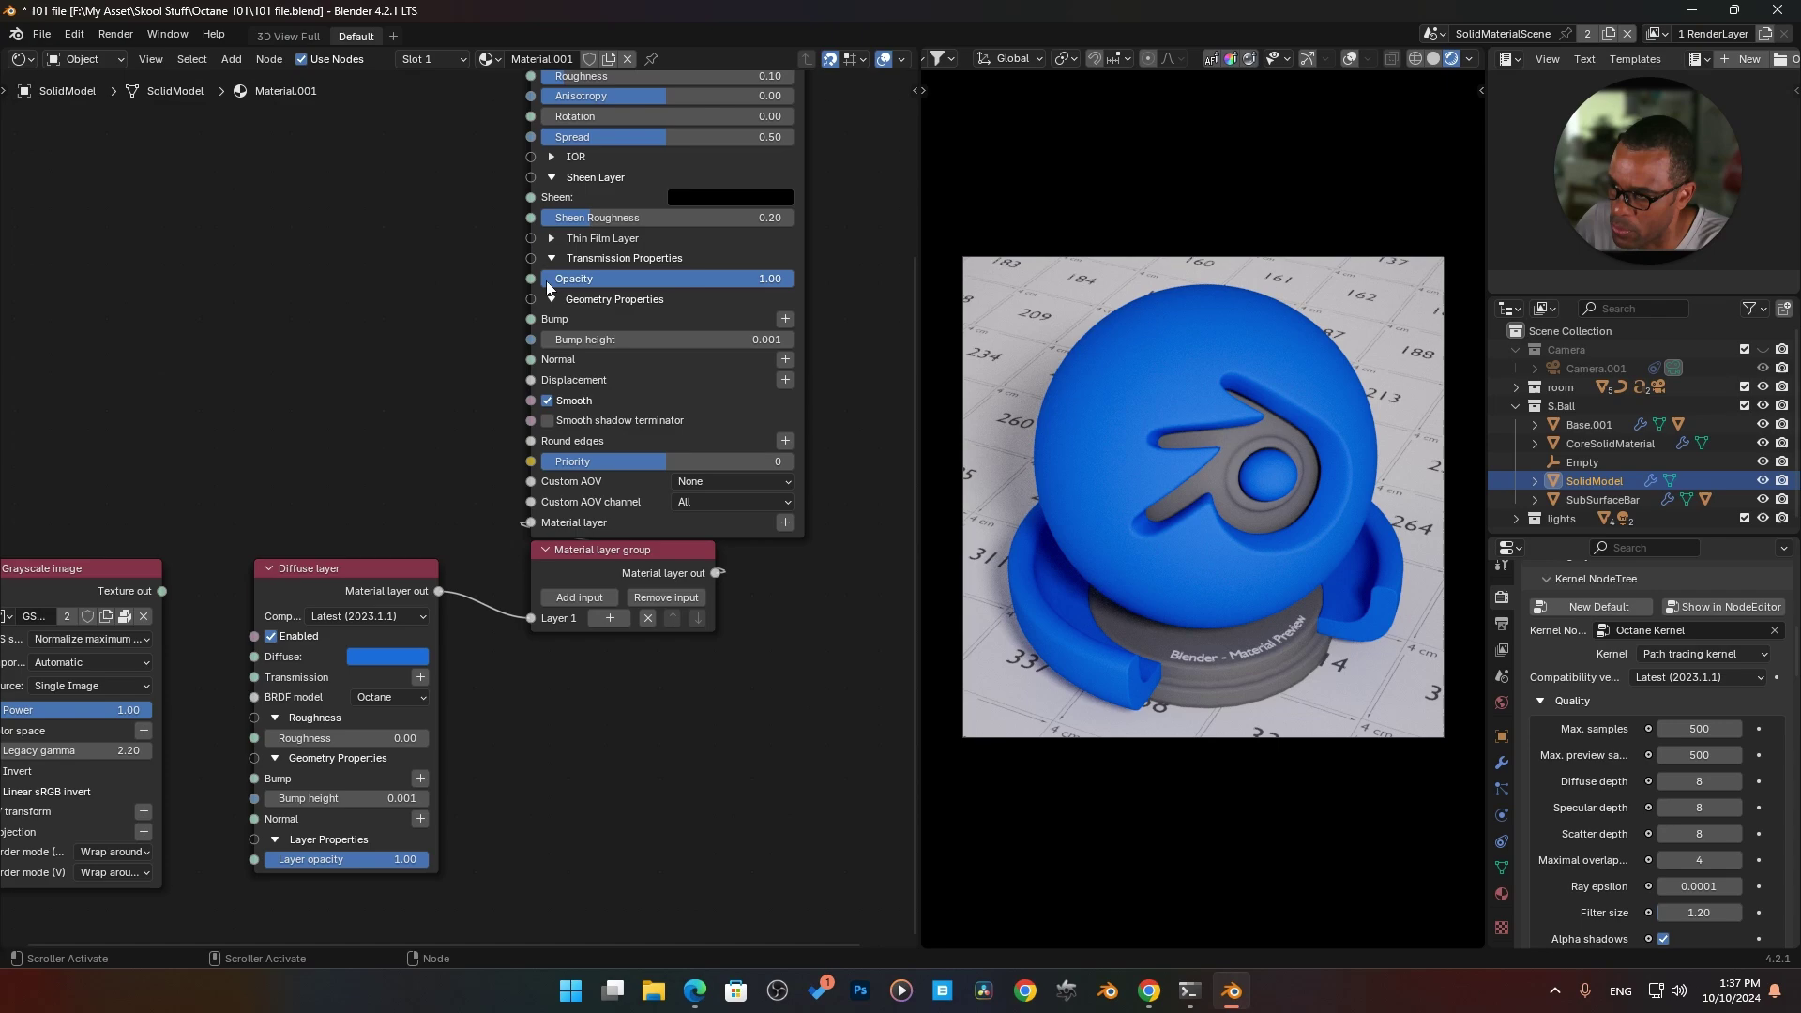
key(ctrl+z)
key(ctrl+shift+z)
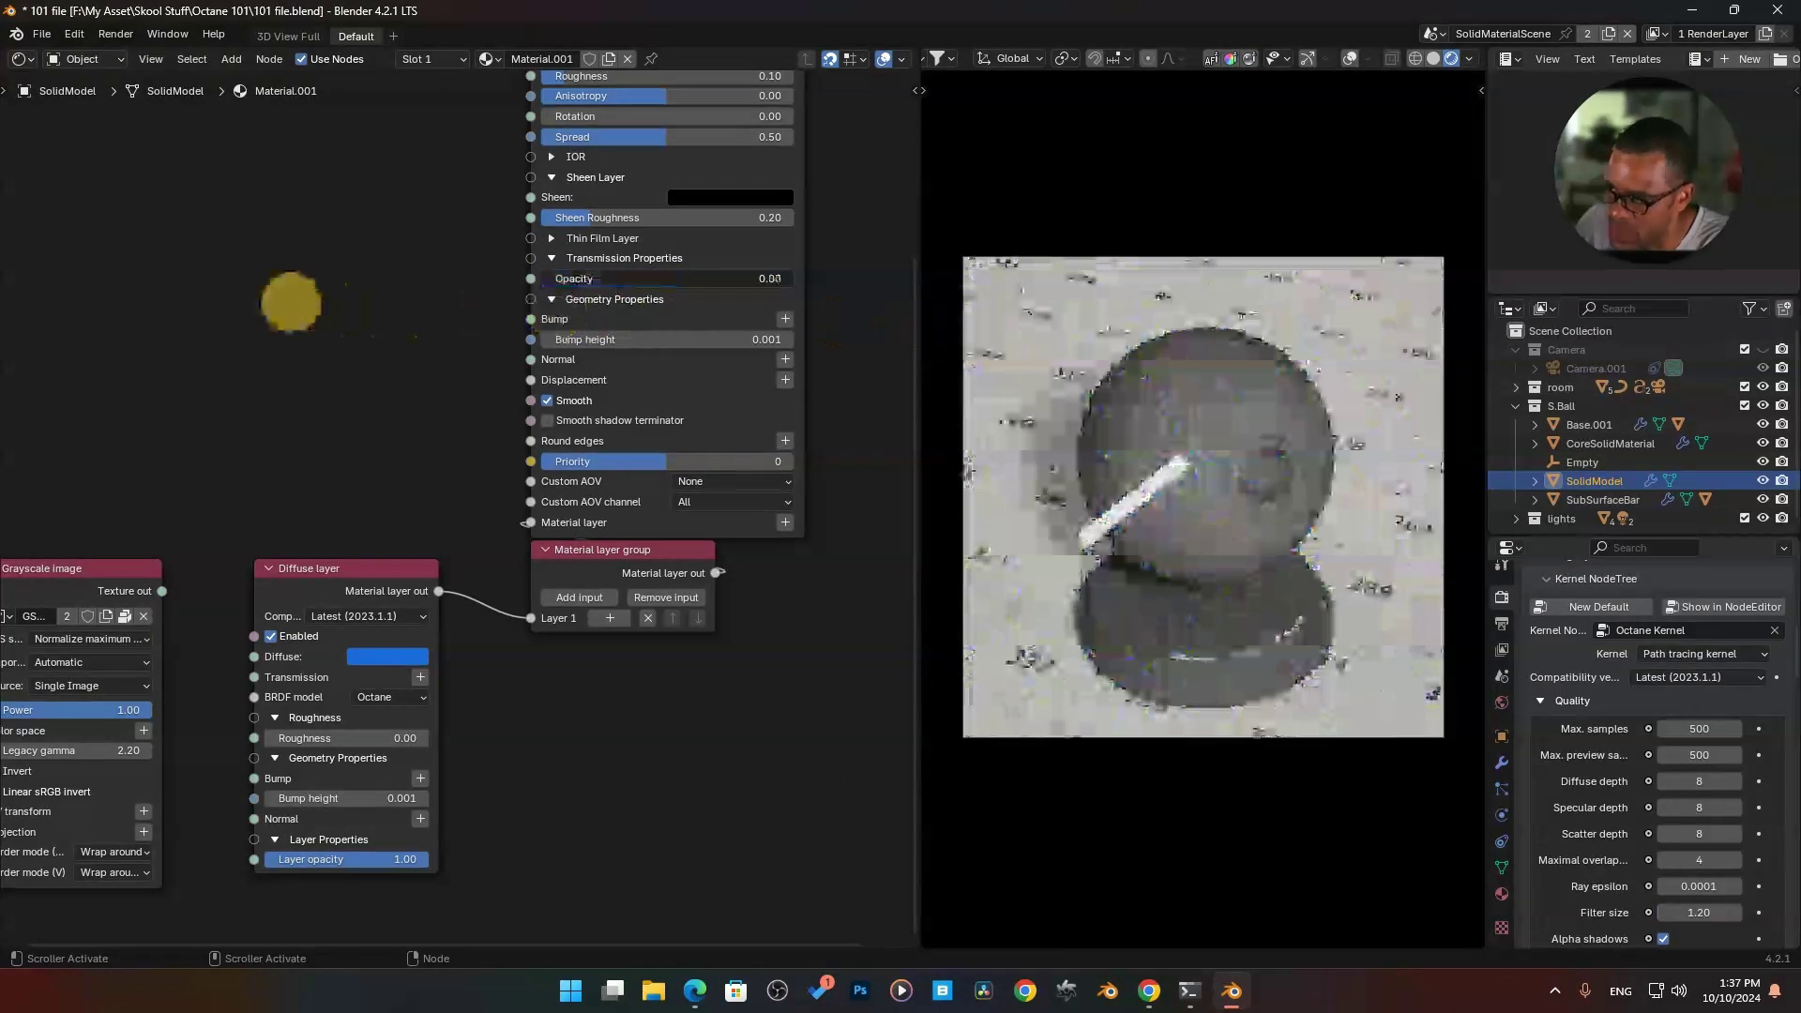
key(ctrl+z)
middle_drag(277, 394, 469, 245)
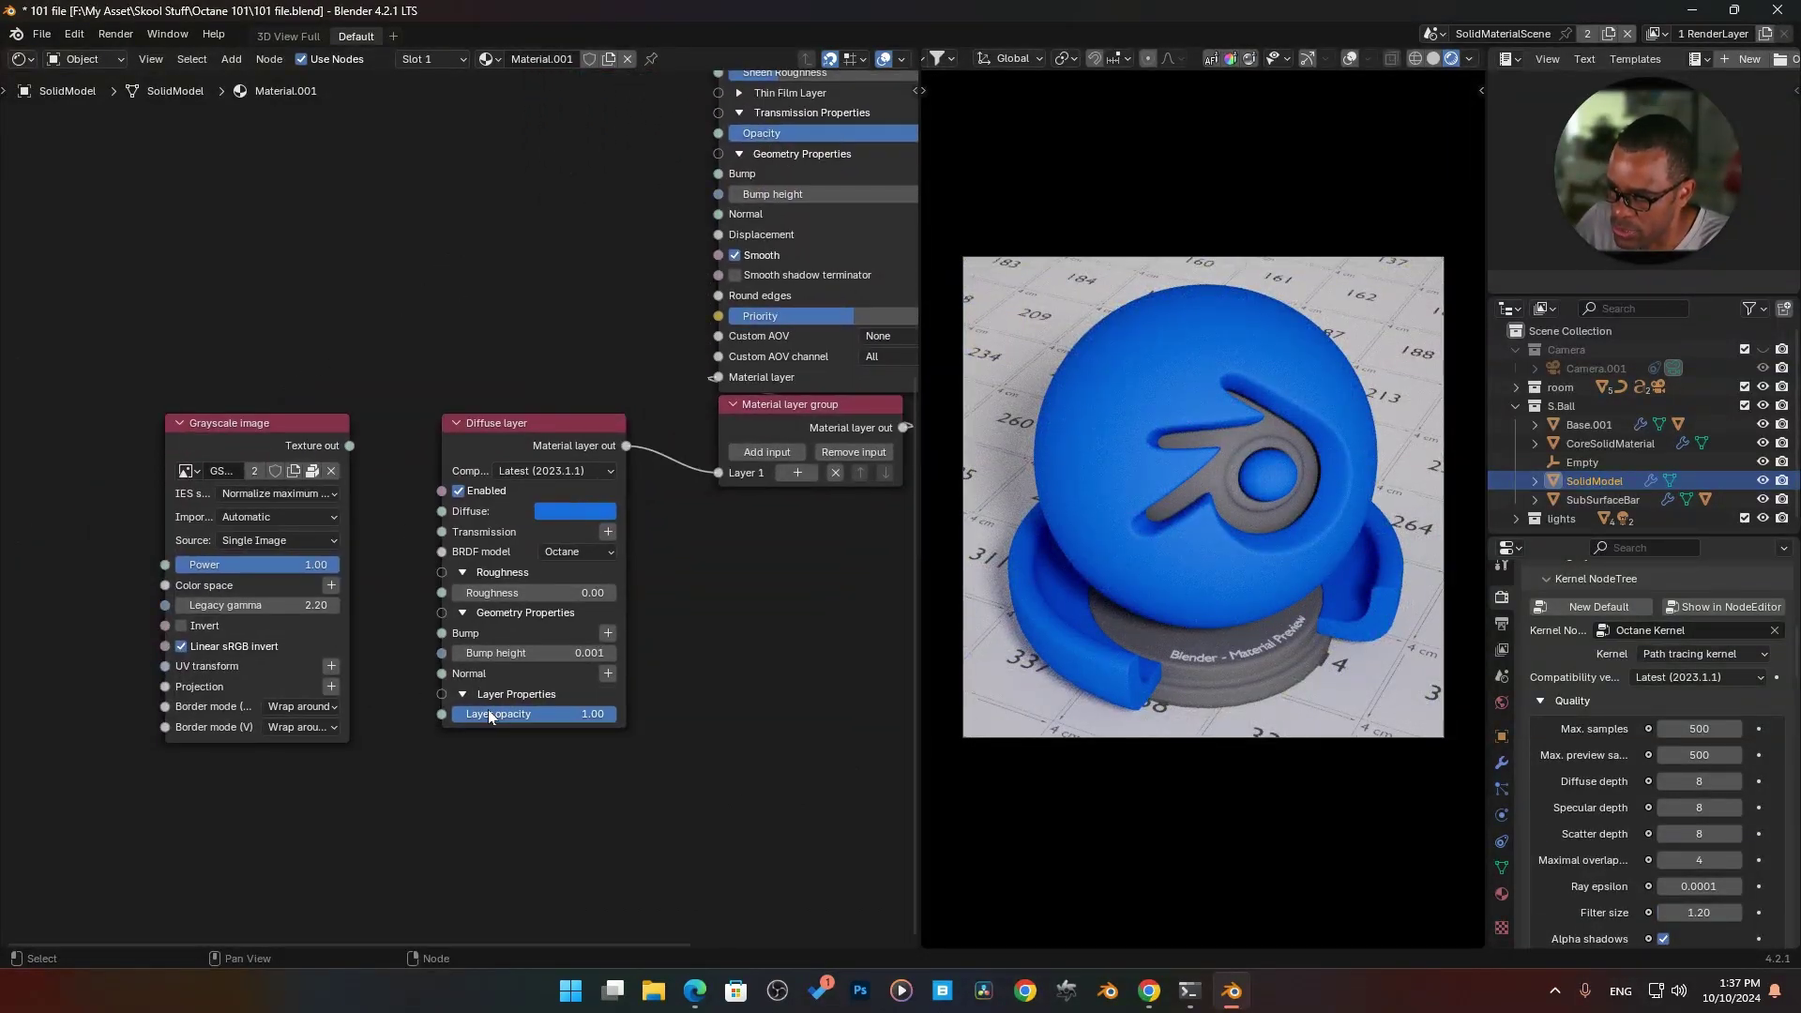
drag(349, 447, 442, 714)
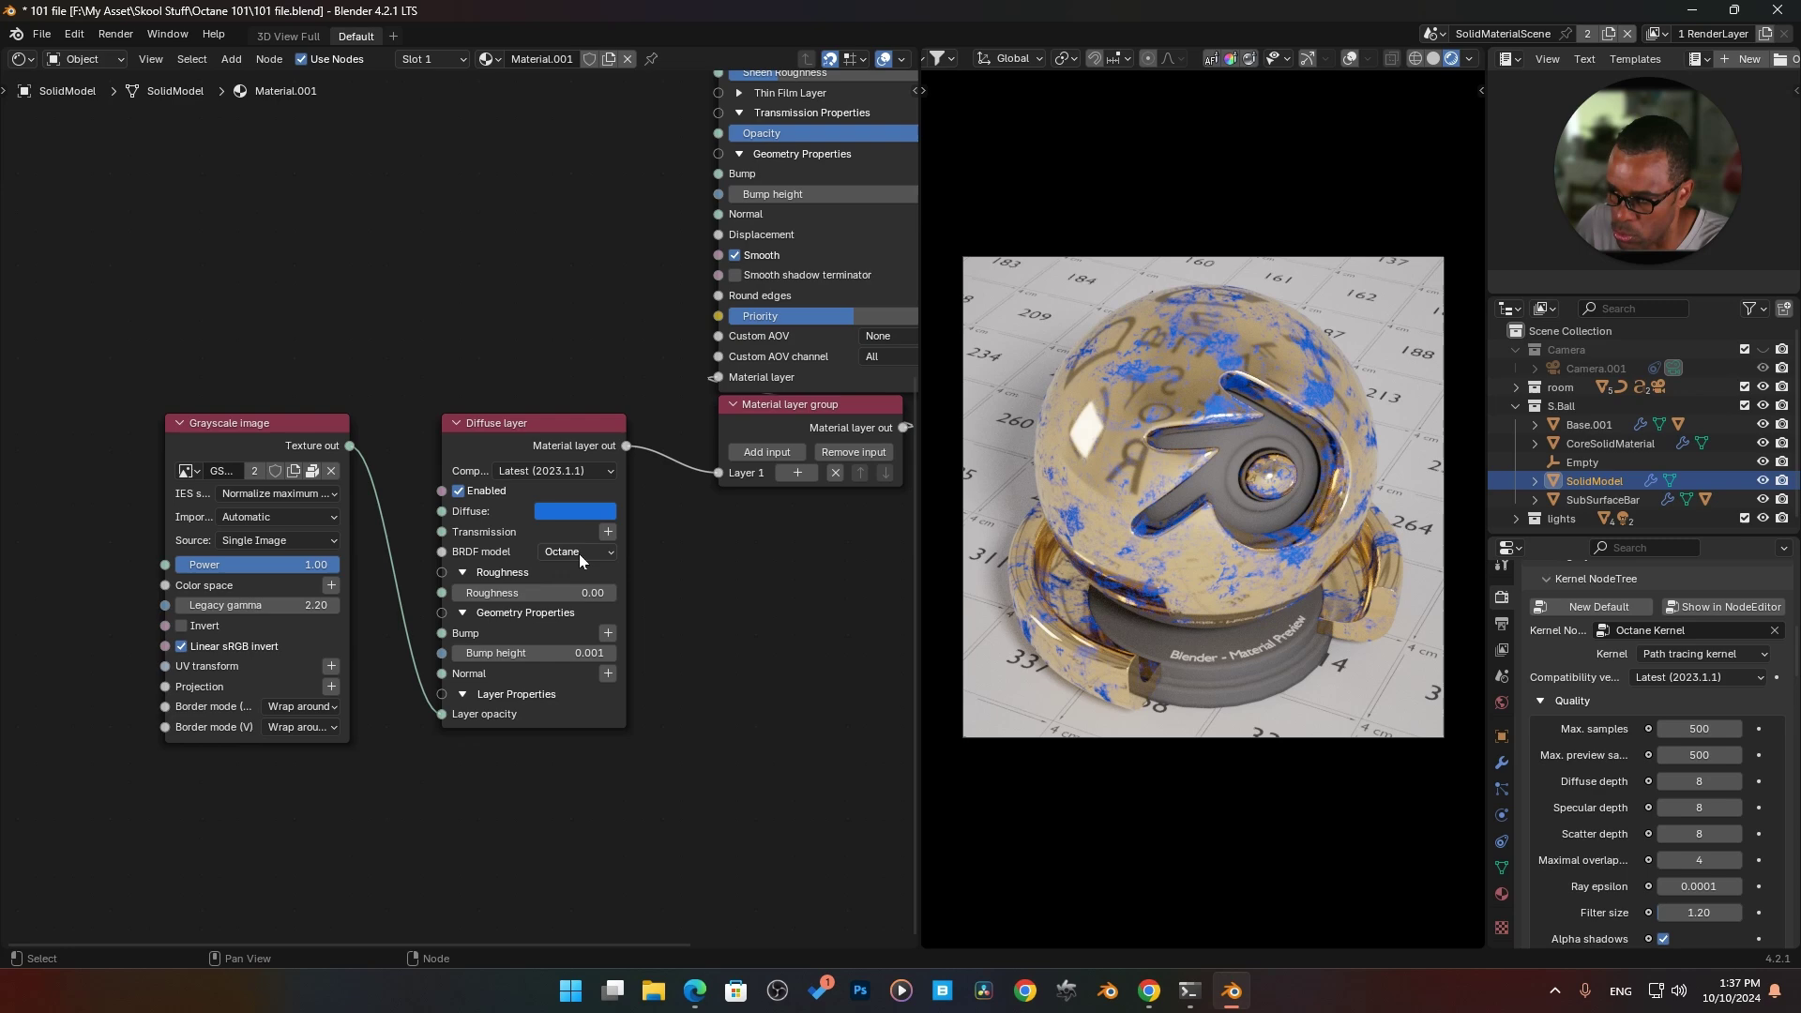
Step: Set the crust texture's Legacy gamma to 1.00
middle_drag(381, 661, 430, 657)
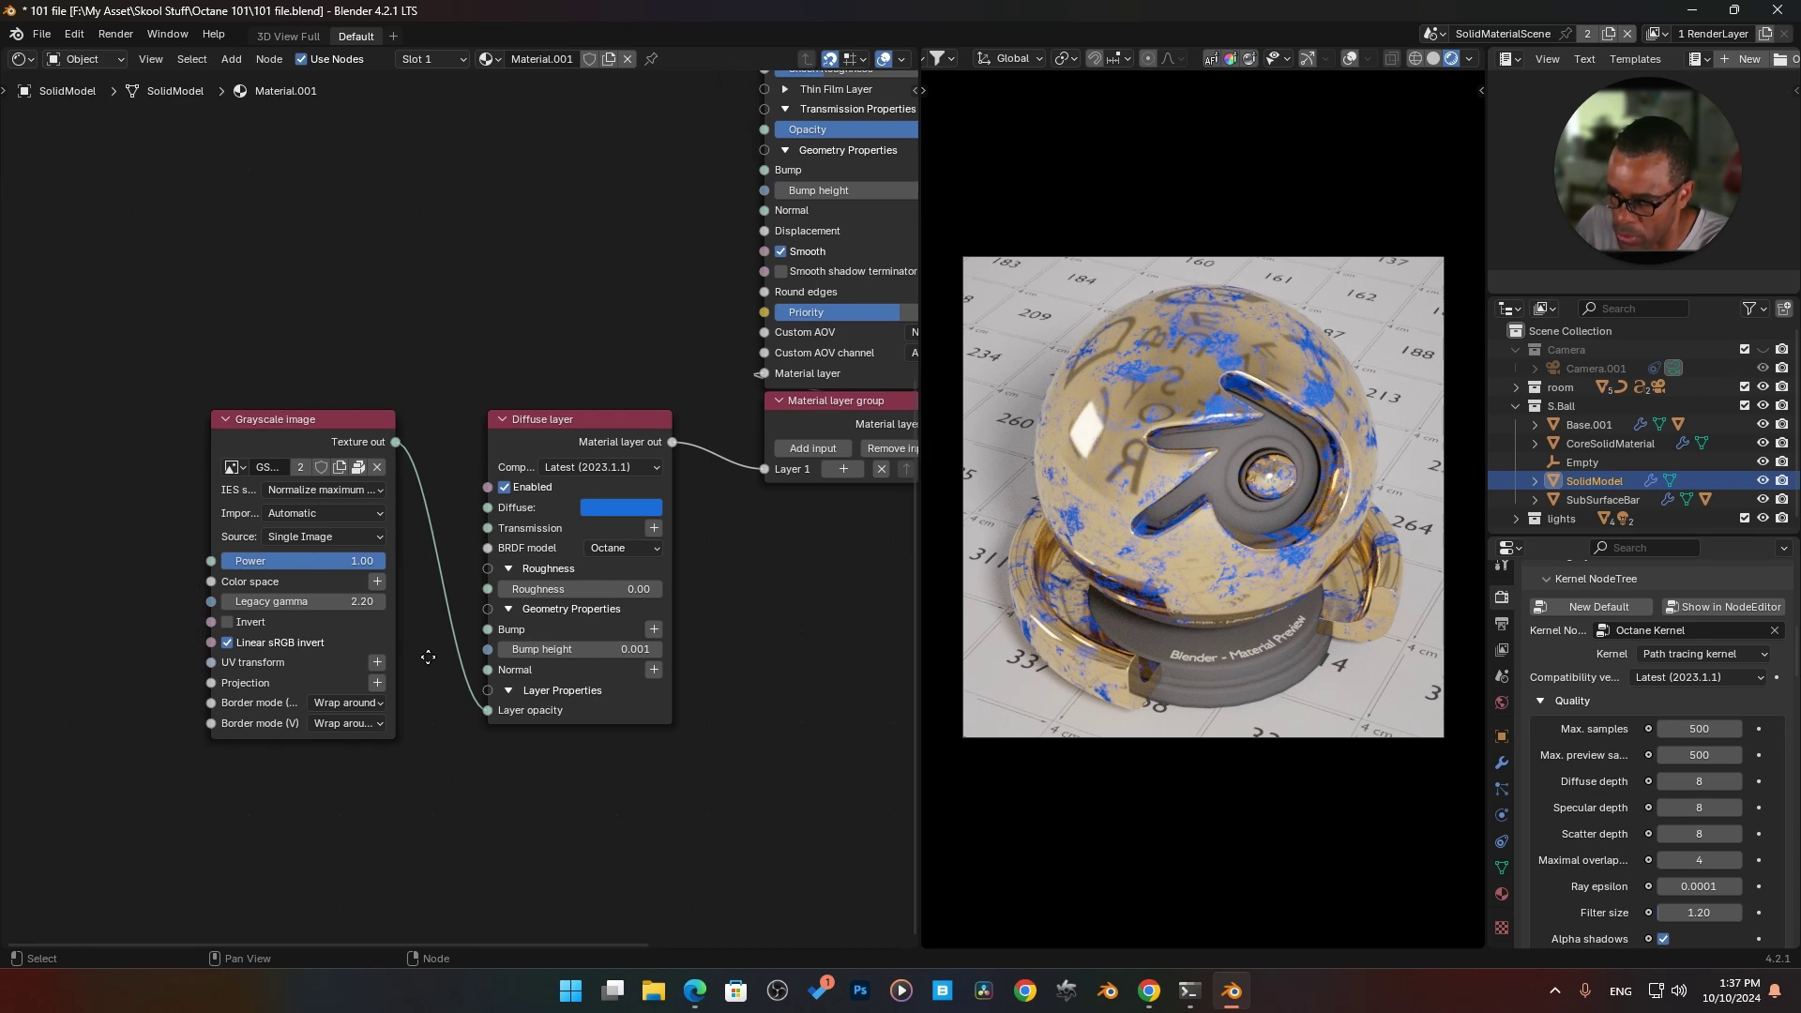
click(343, 601)
text(1)
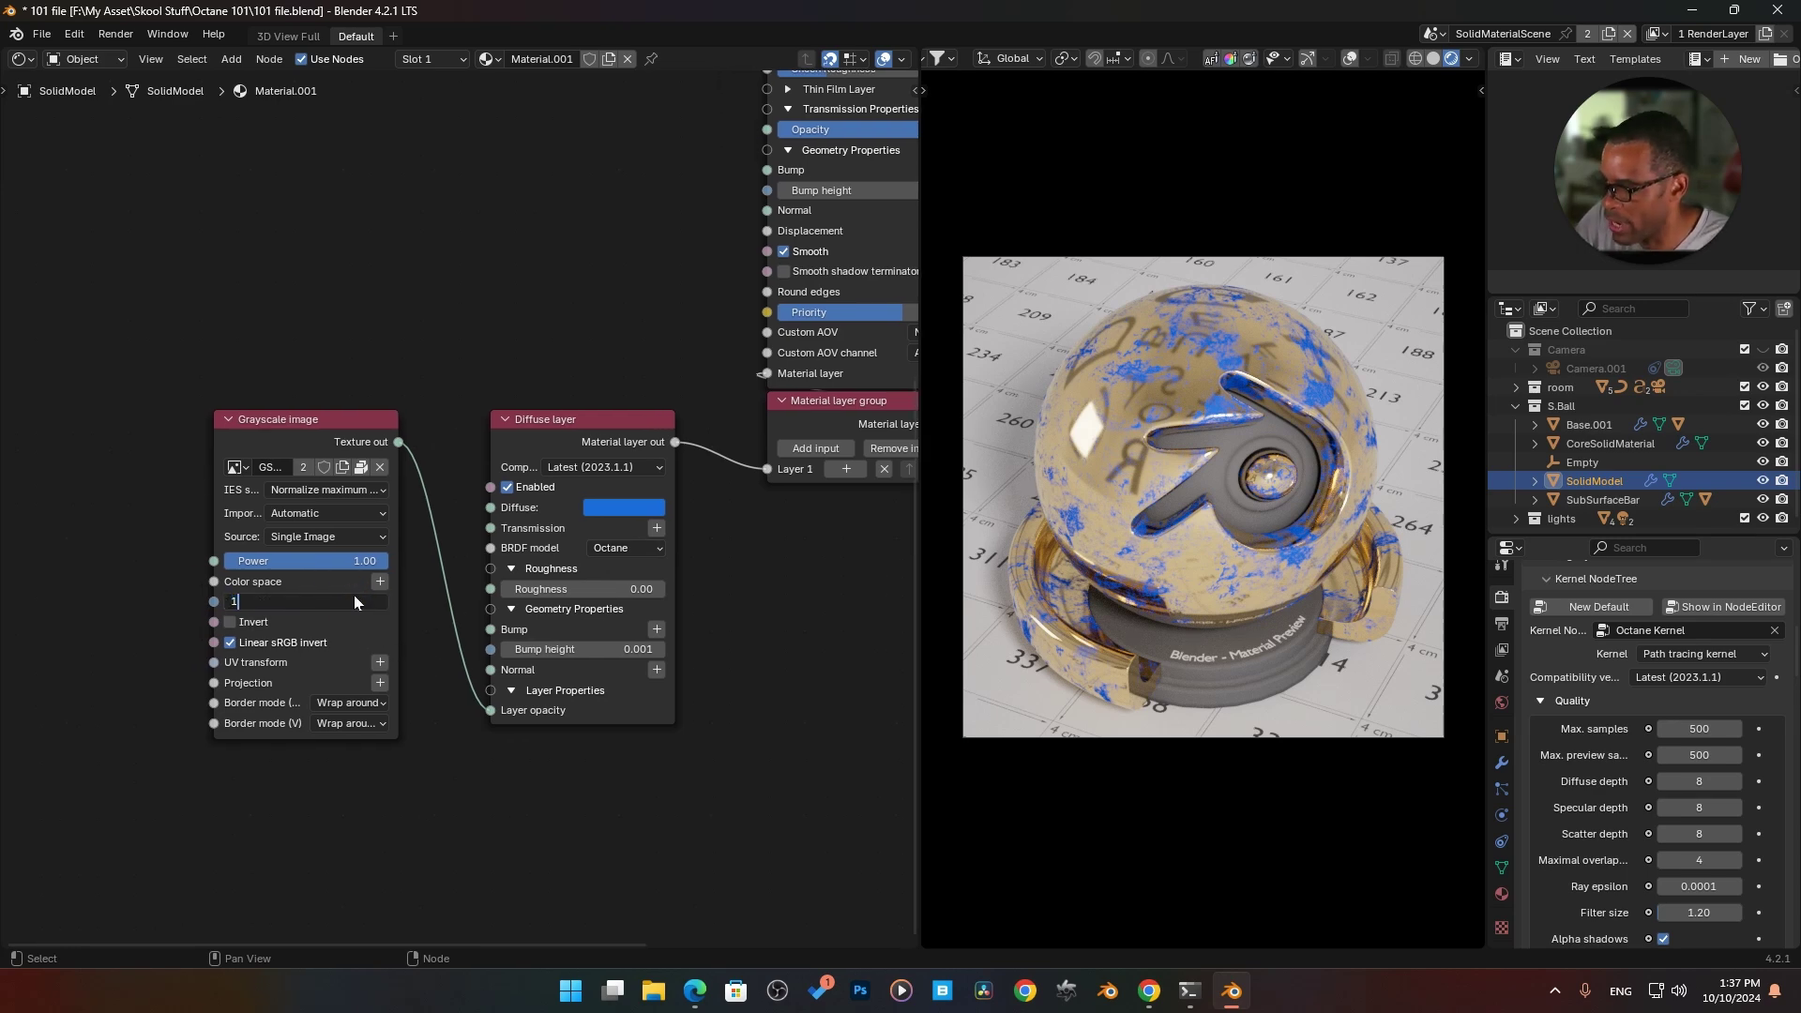
key(Return)
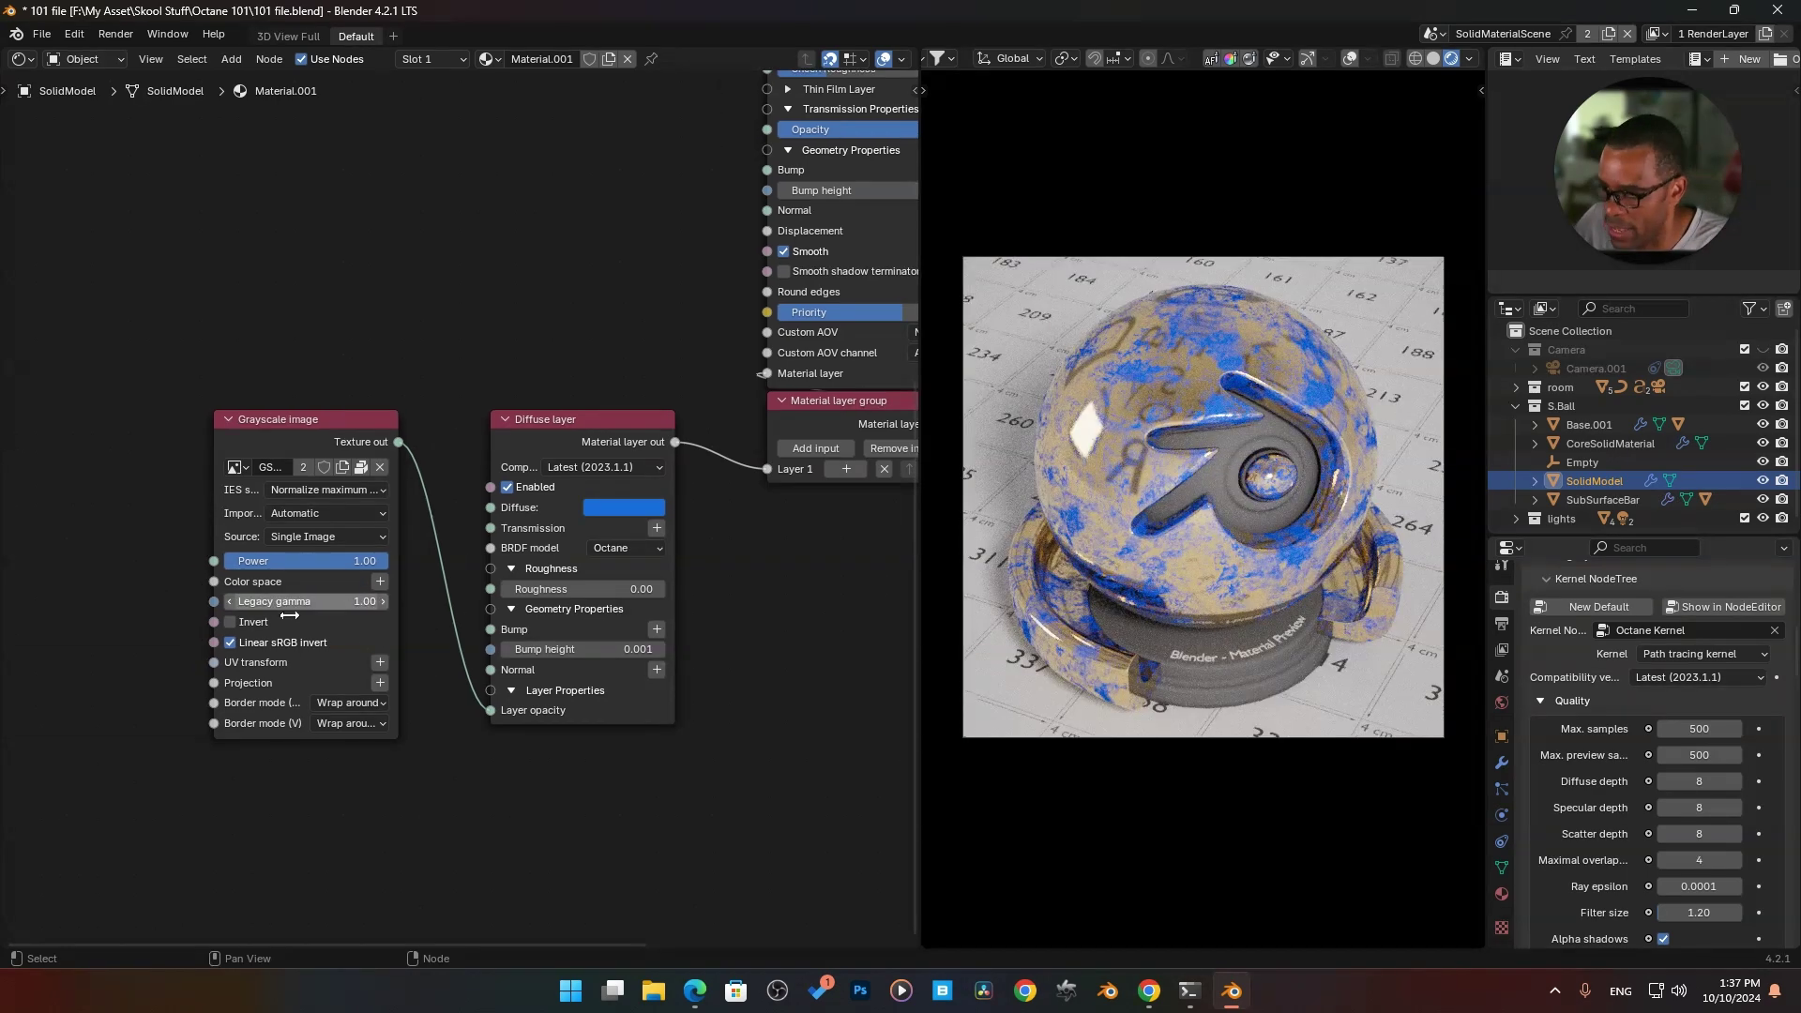
Step: Add a 3D transformation to the texture's UV transform with uniform scale 4.890
click(380, 662)
drag(92, 580, 100, 424)
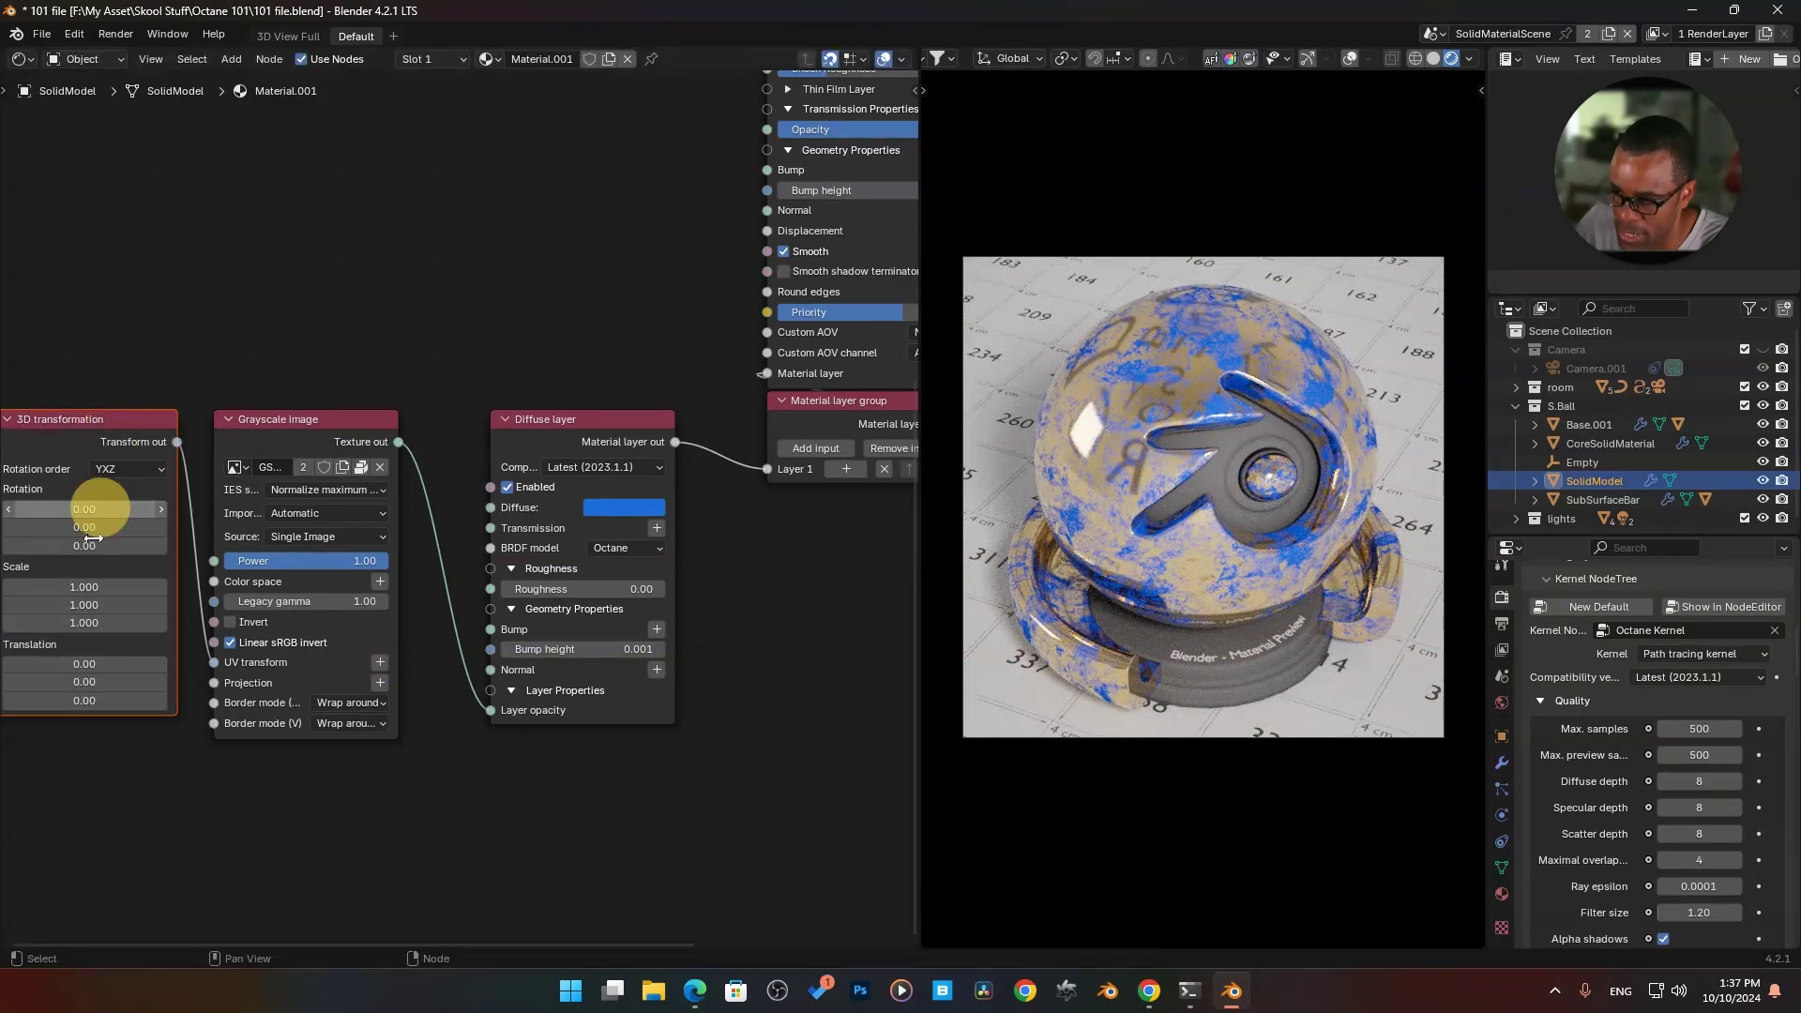
drag(84, 587, 264, 622)
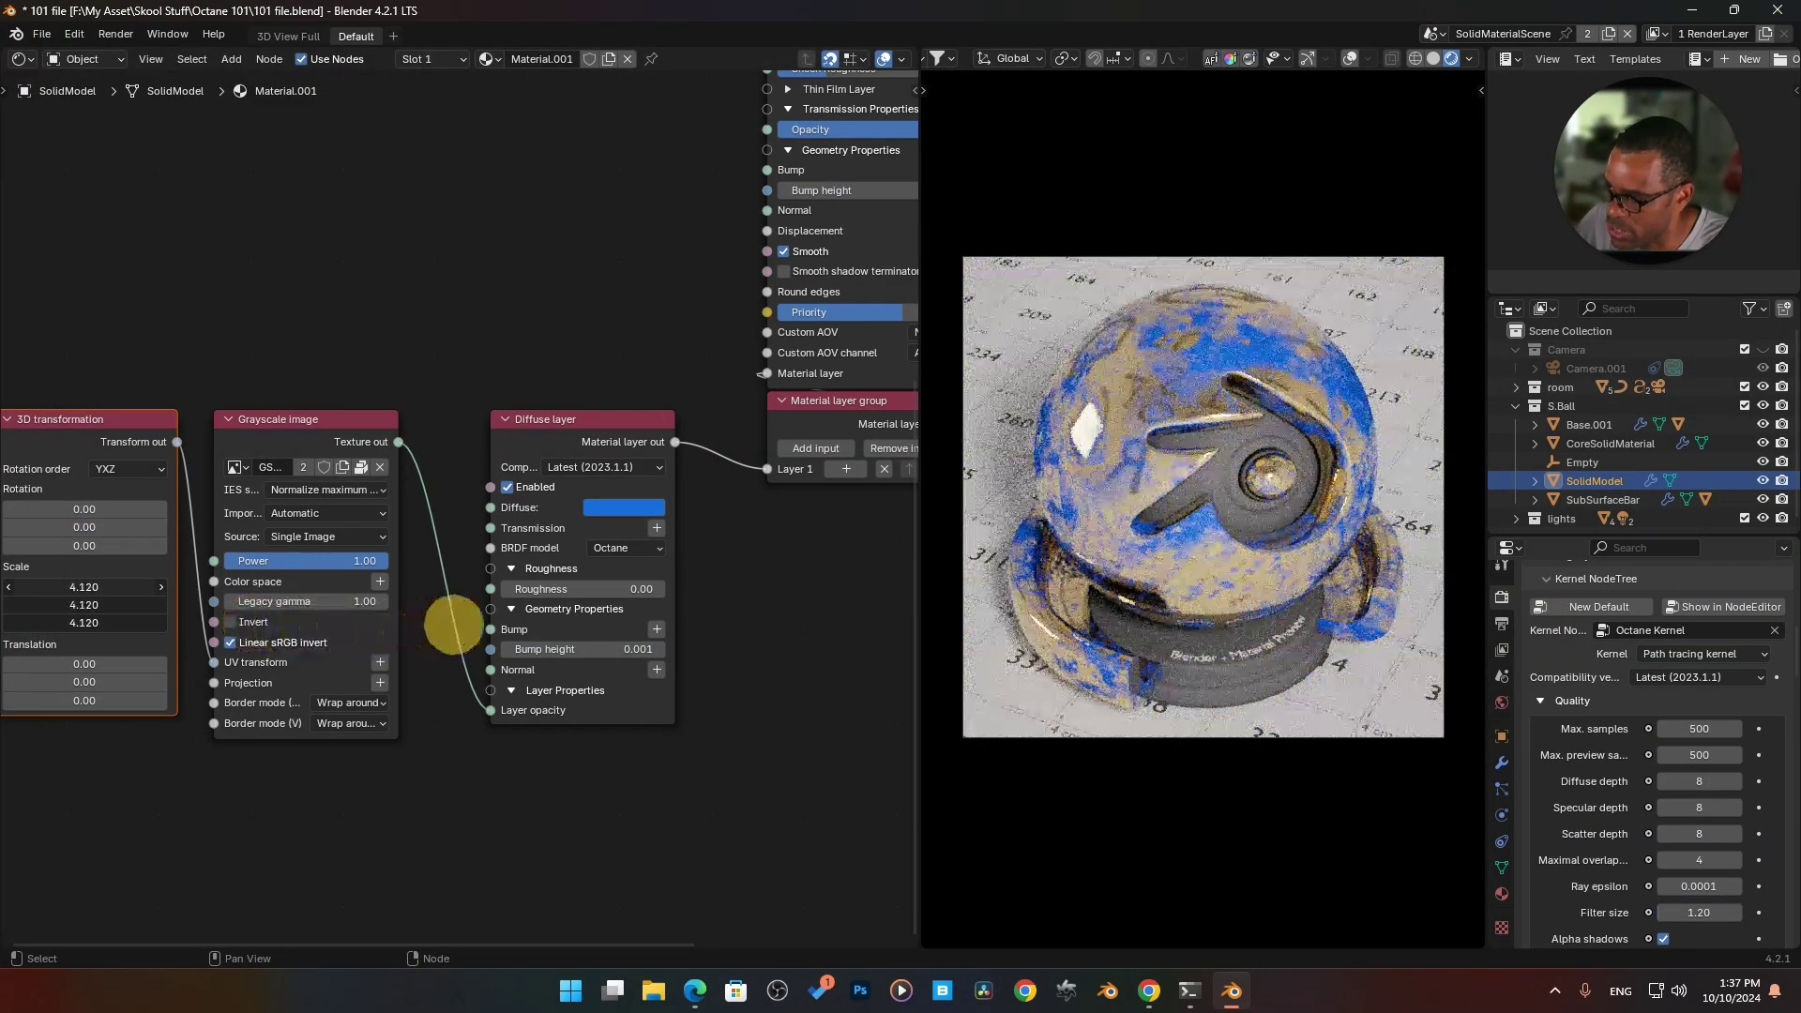
drag(616, 642, 101, 595)
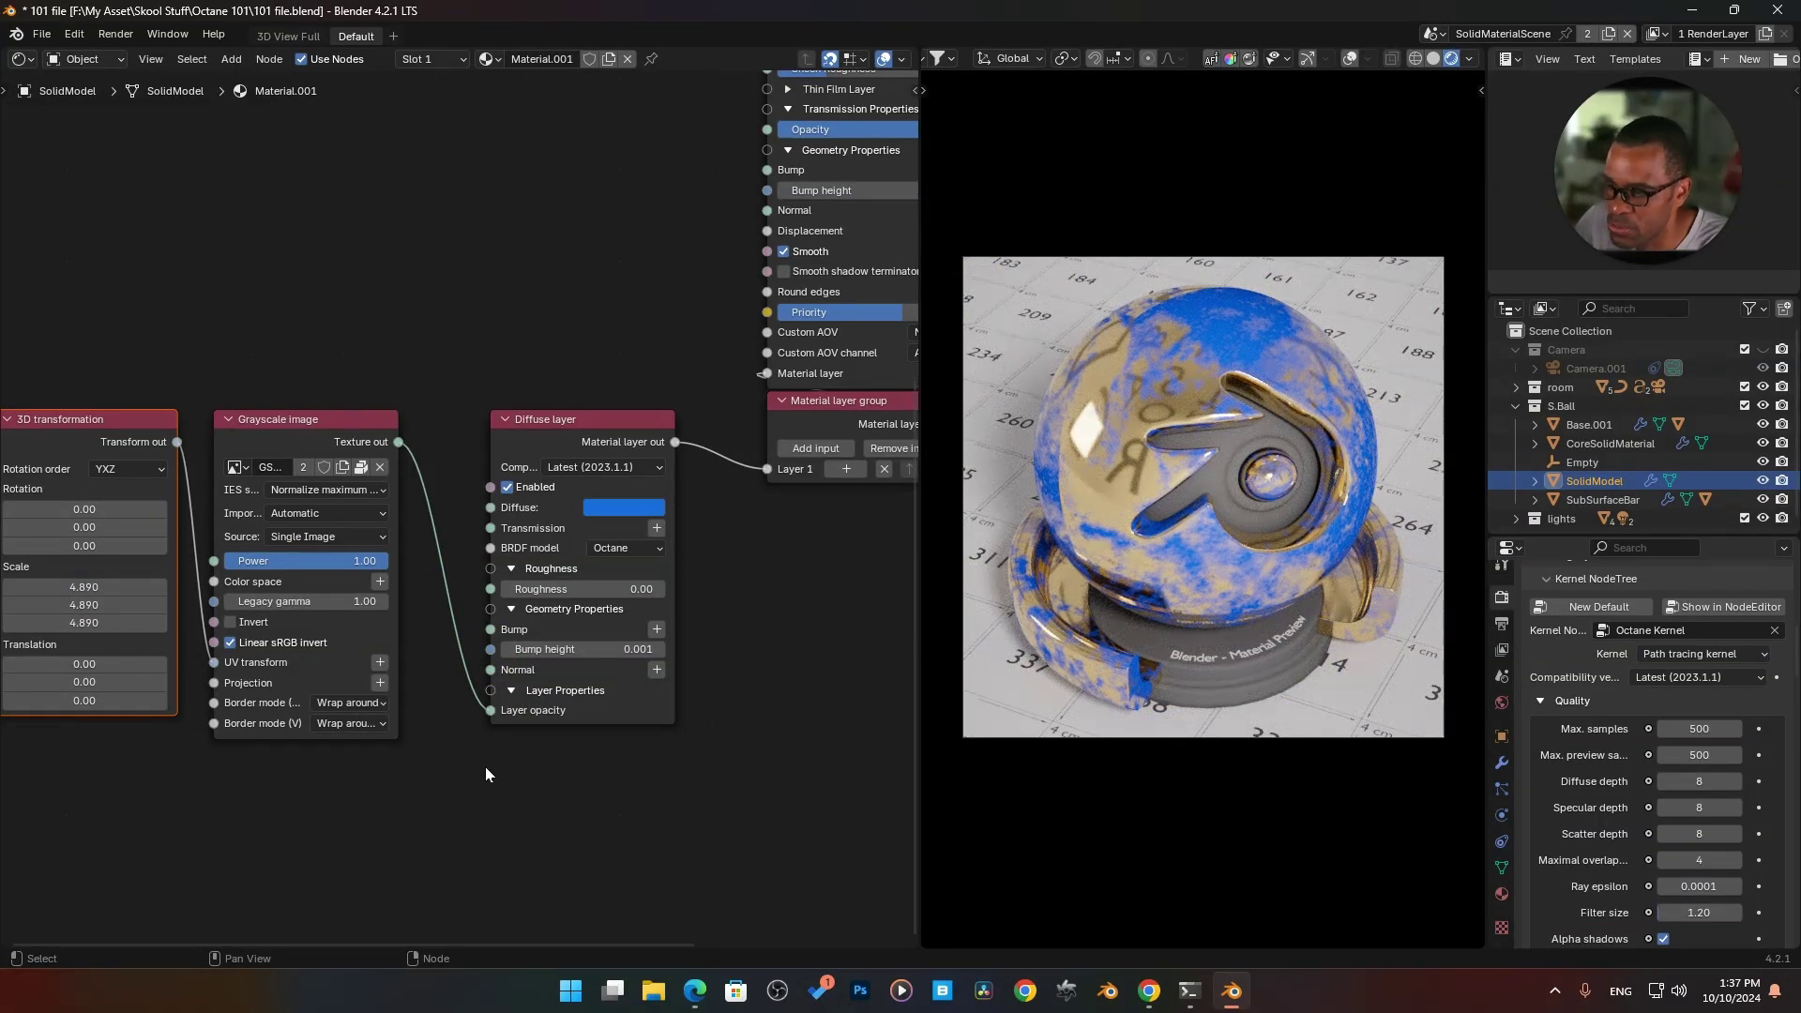
Step: Feed the crust texture into the blue Diffuse layer's Bump socket with bump height 1.000
middle_drag(214, 464, 276, 365)
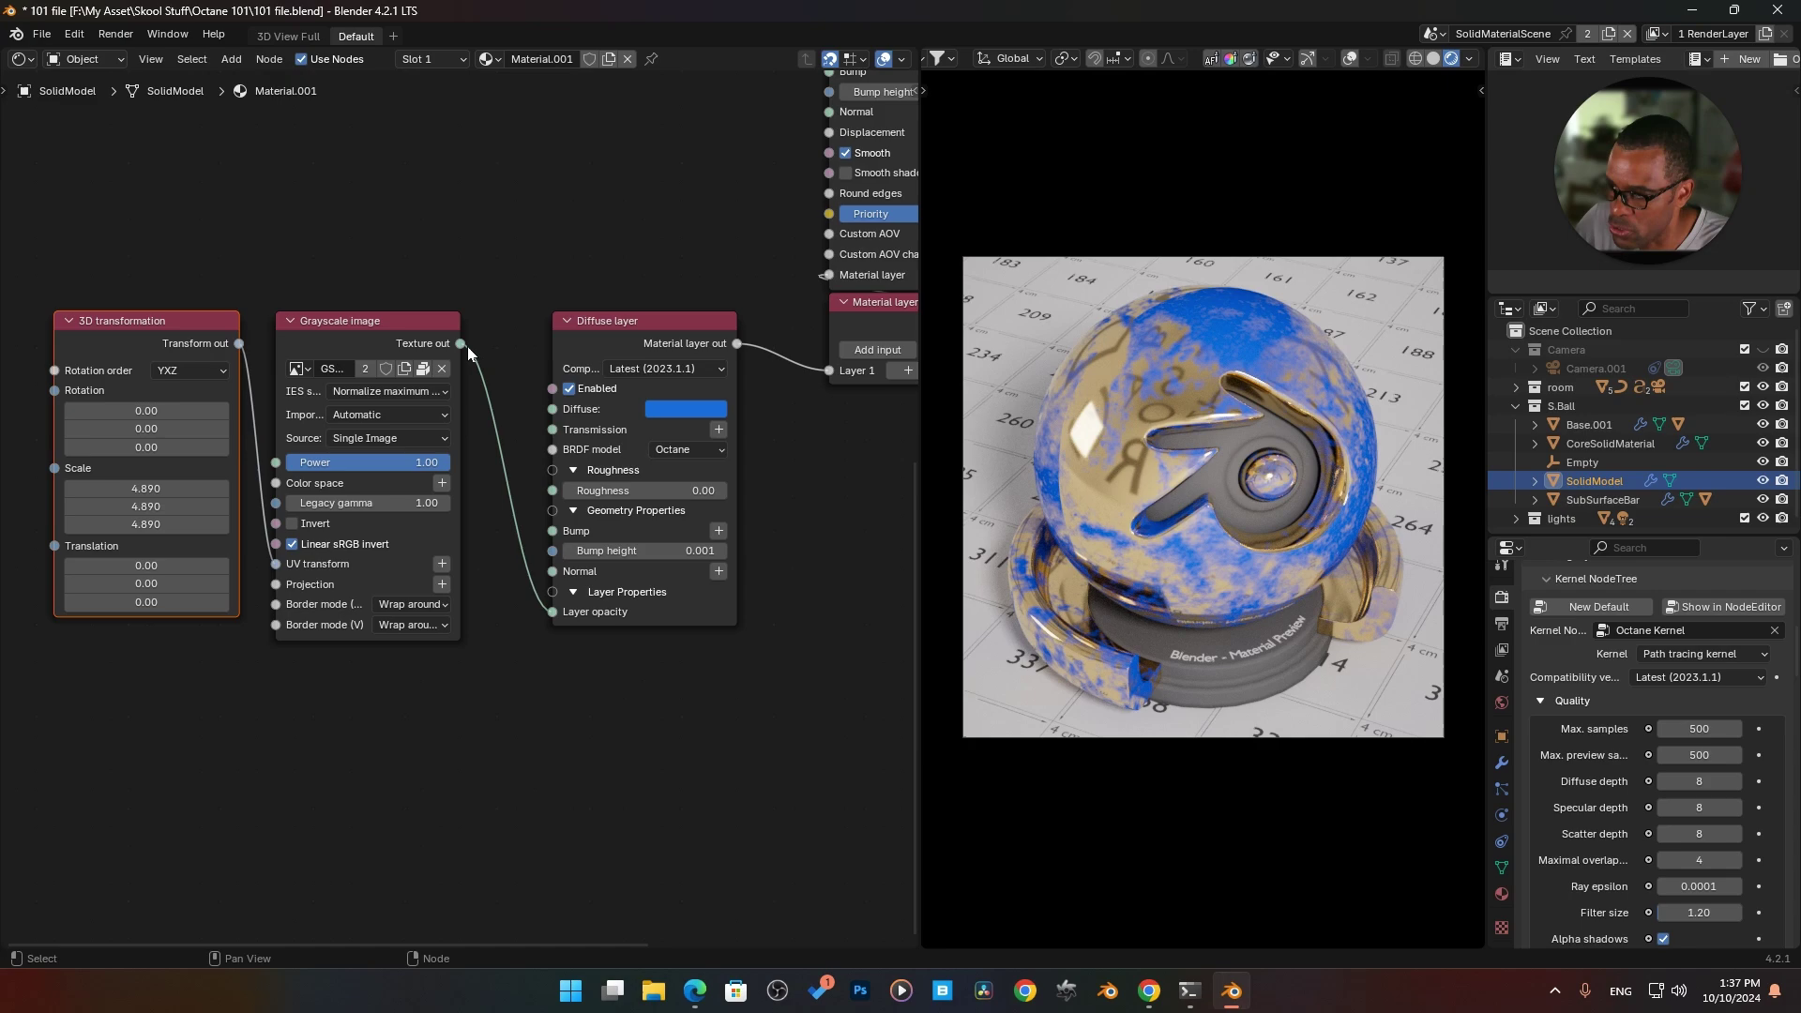
drag(461, 343, 769, 542)
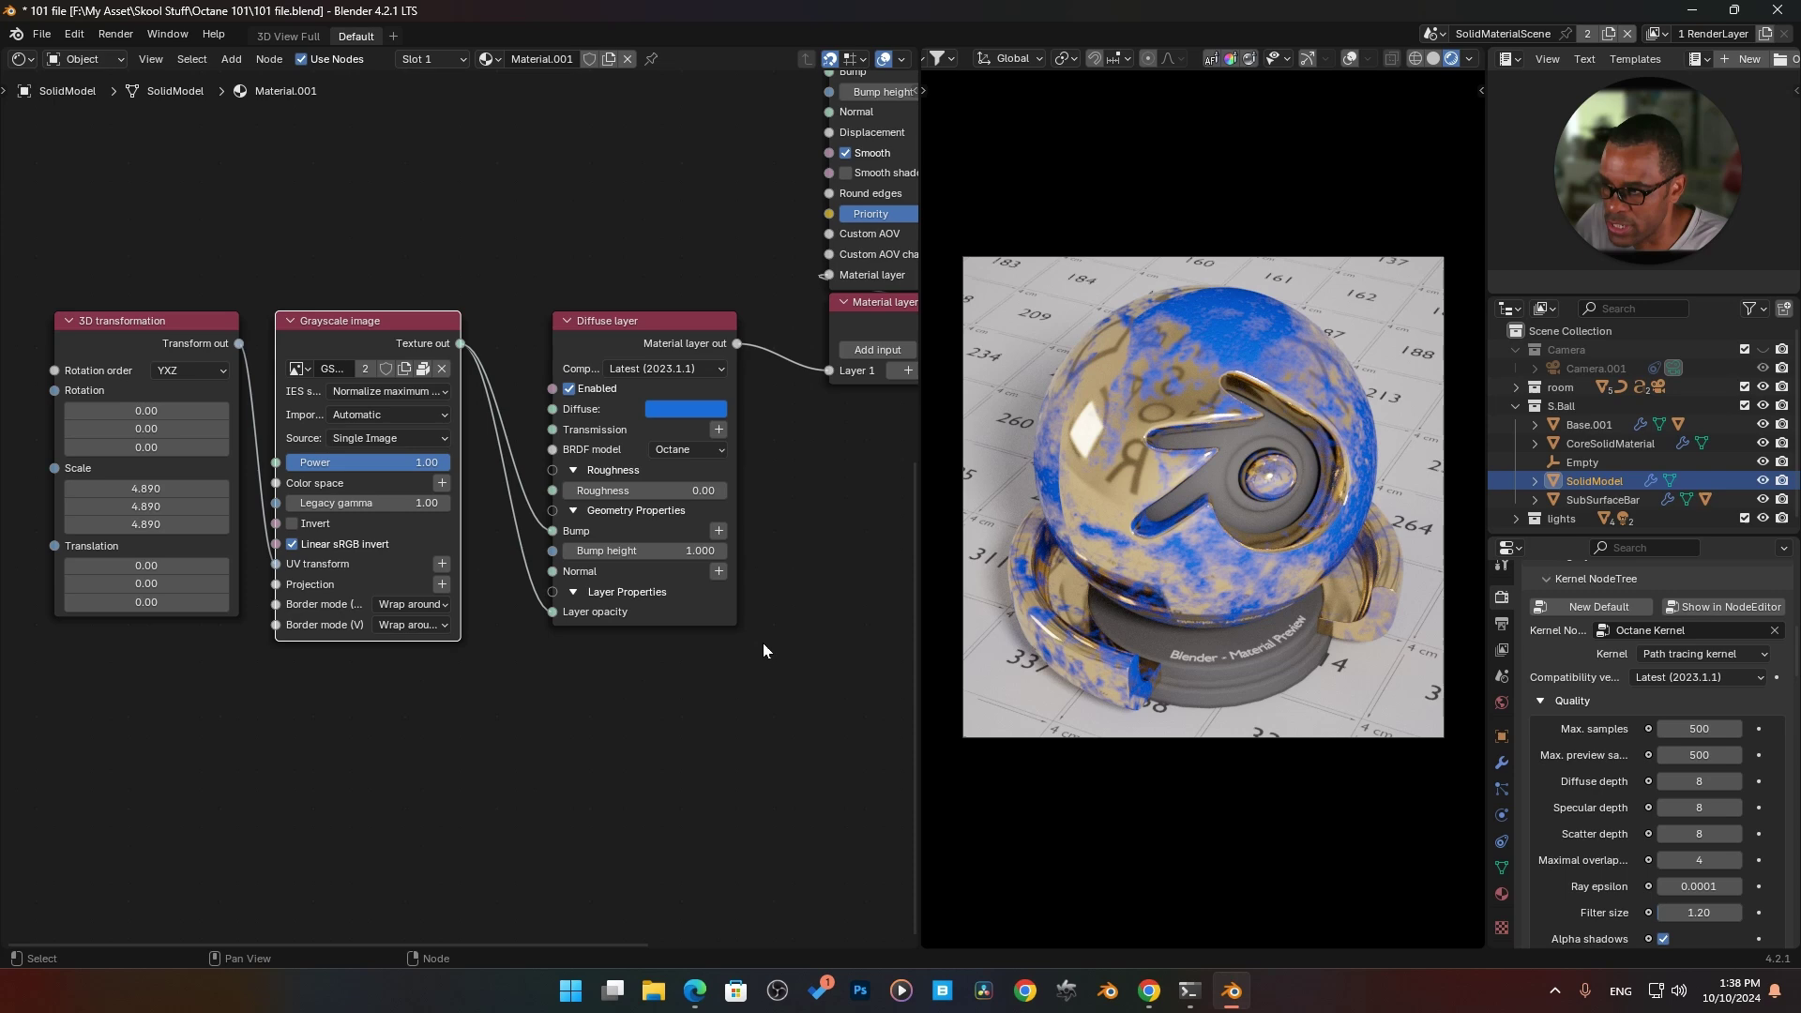
middle_drag(805, 498, 691, 496)
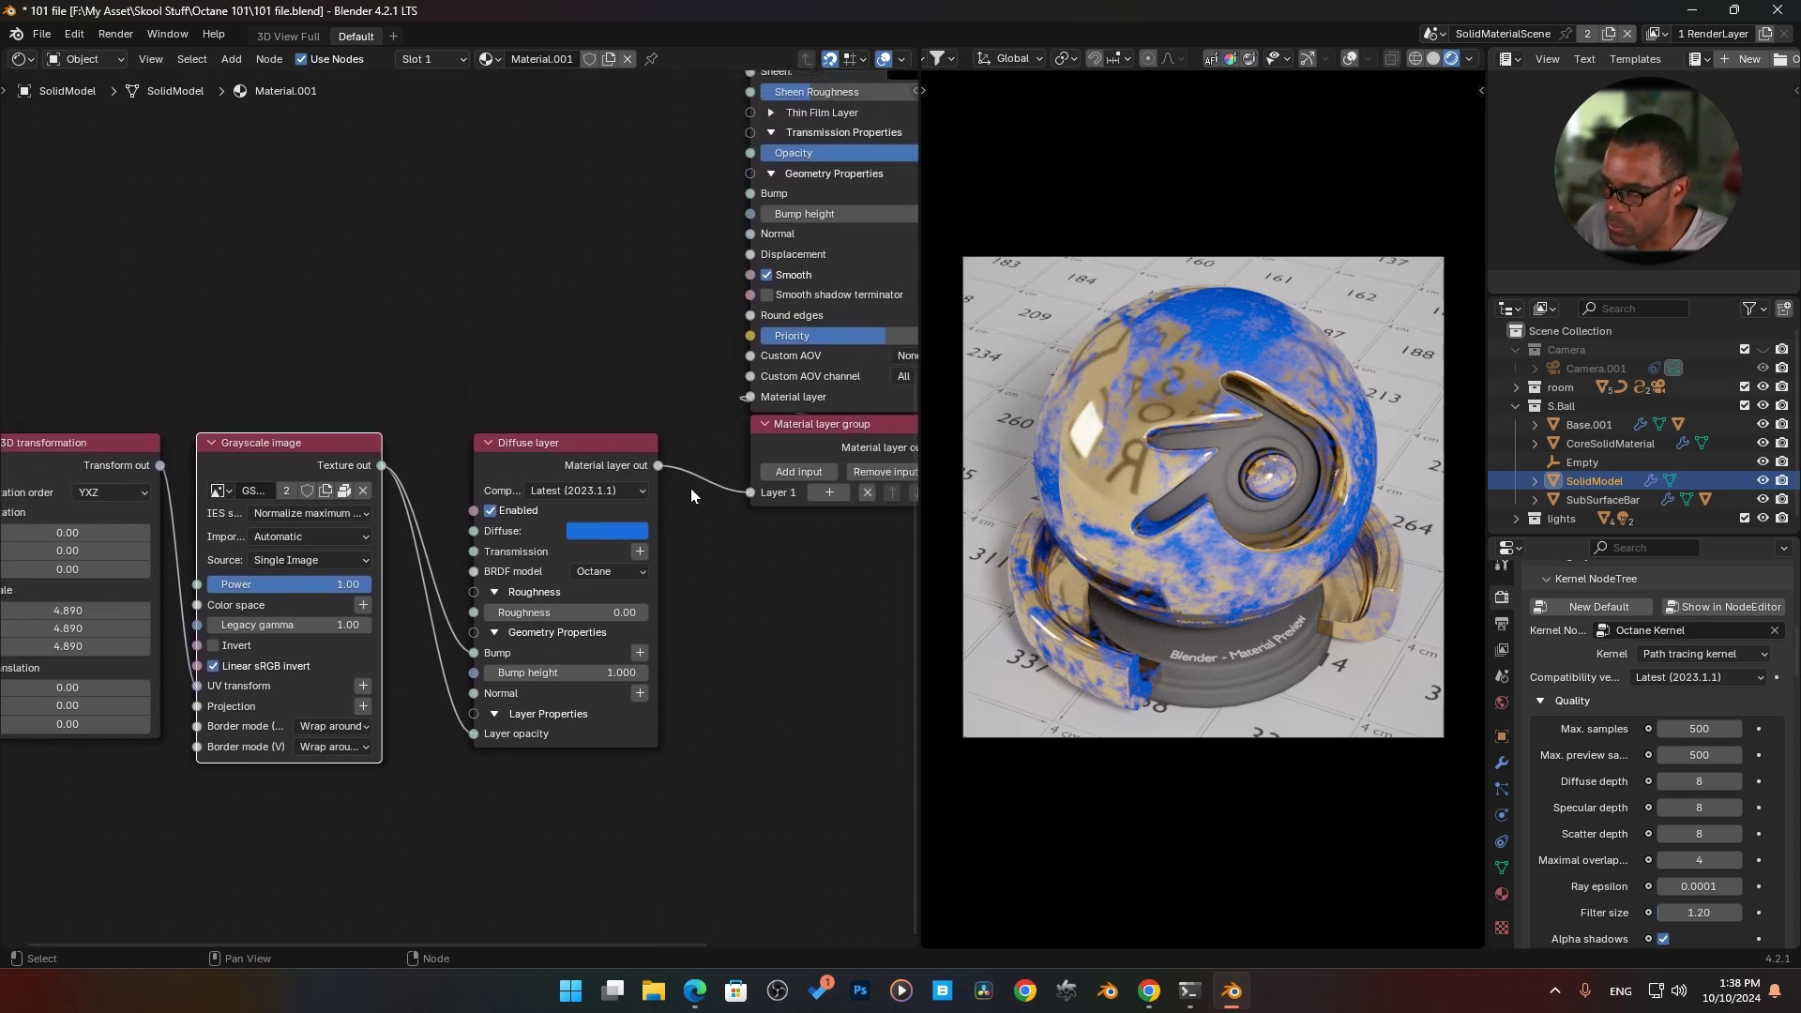
Step: Add a second layer input to the material layer group and a new Diffuse layer node for Layer 2
click(807, 471)
middle_drag(803, 522, 720, 526)
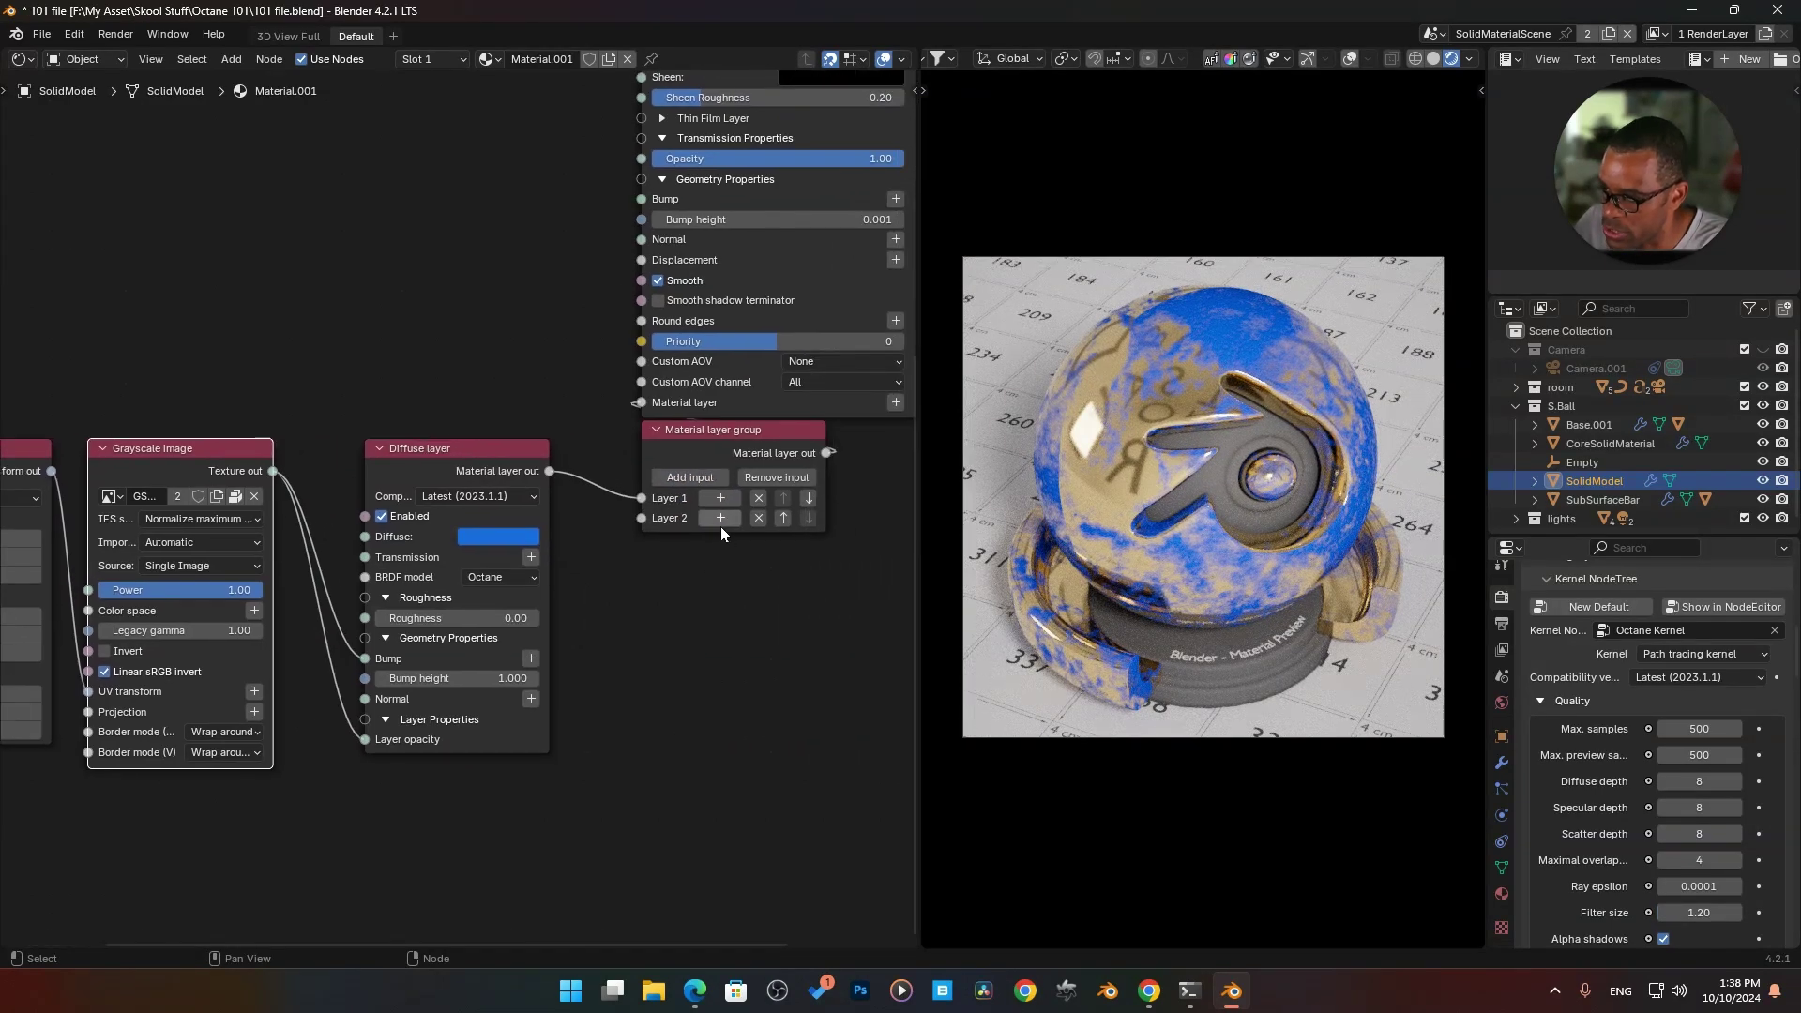
key(shift+a)
mouse_move(716, 549)
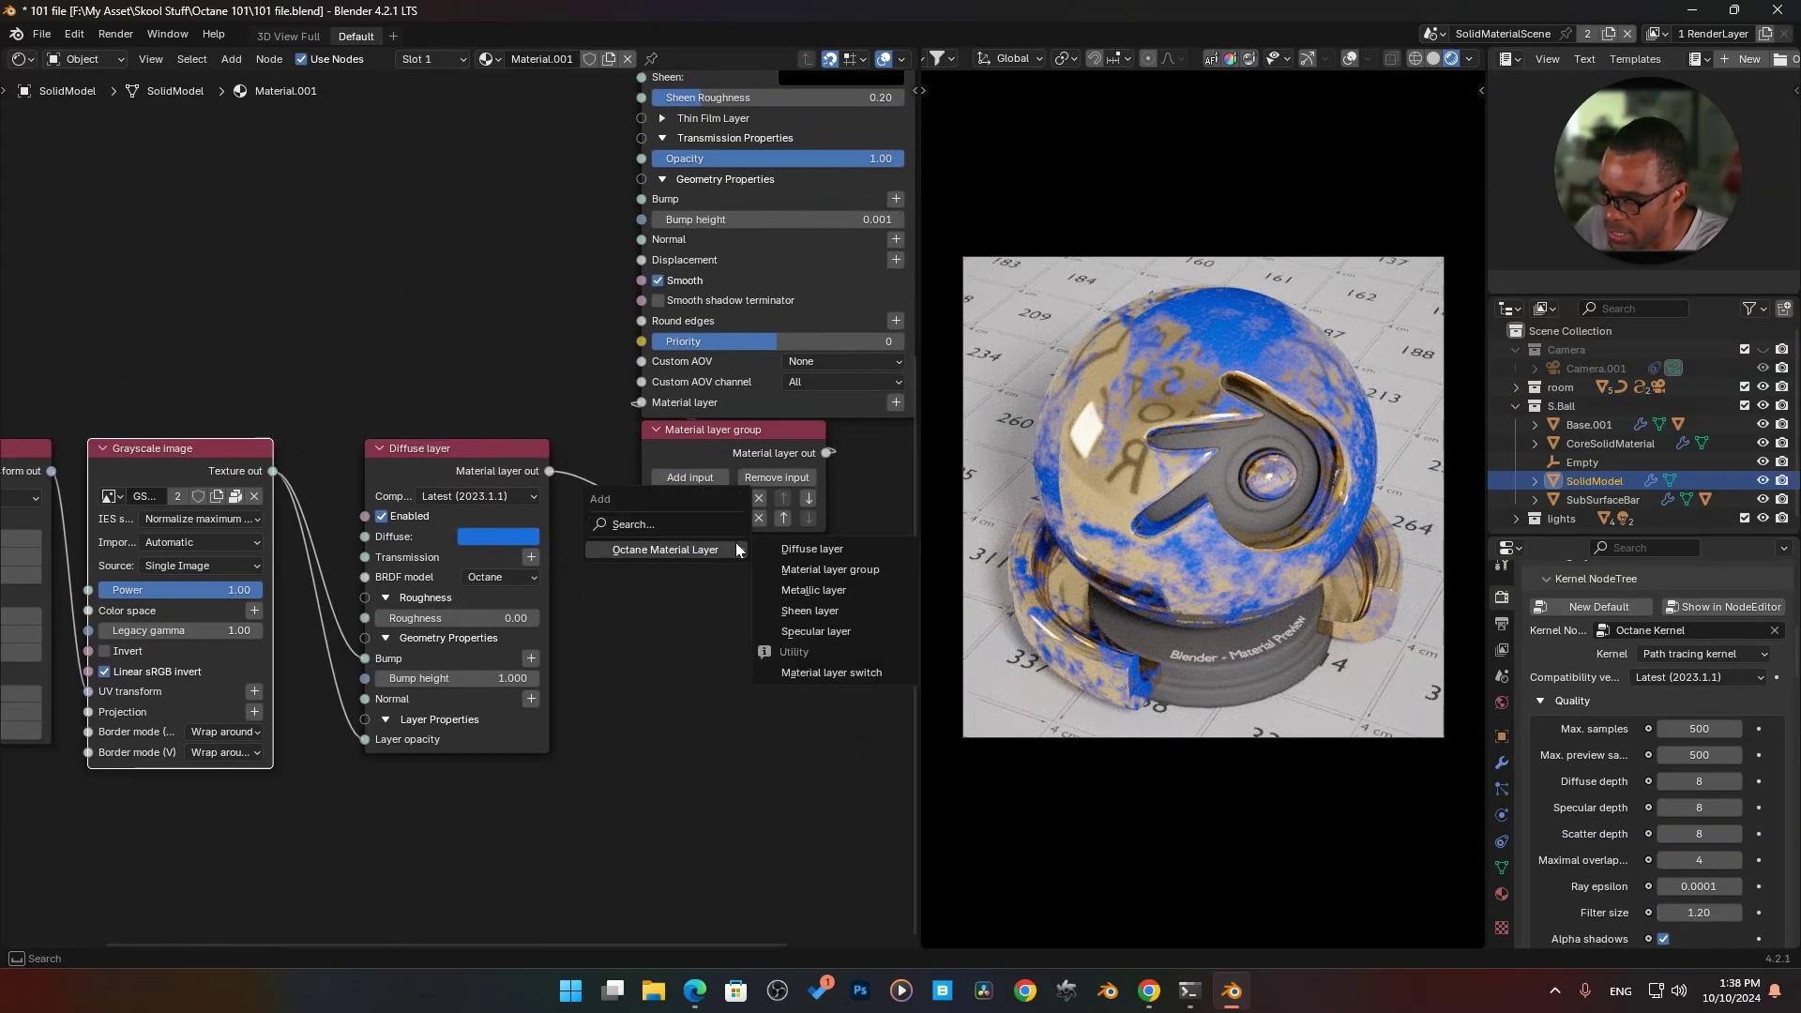
click(812, 548)
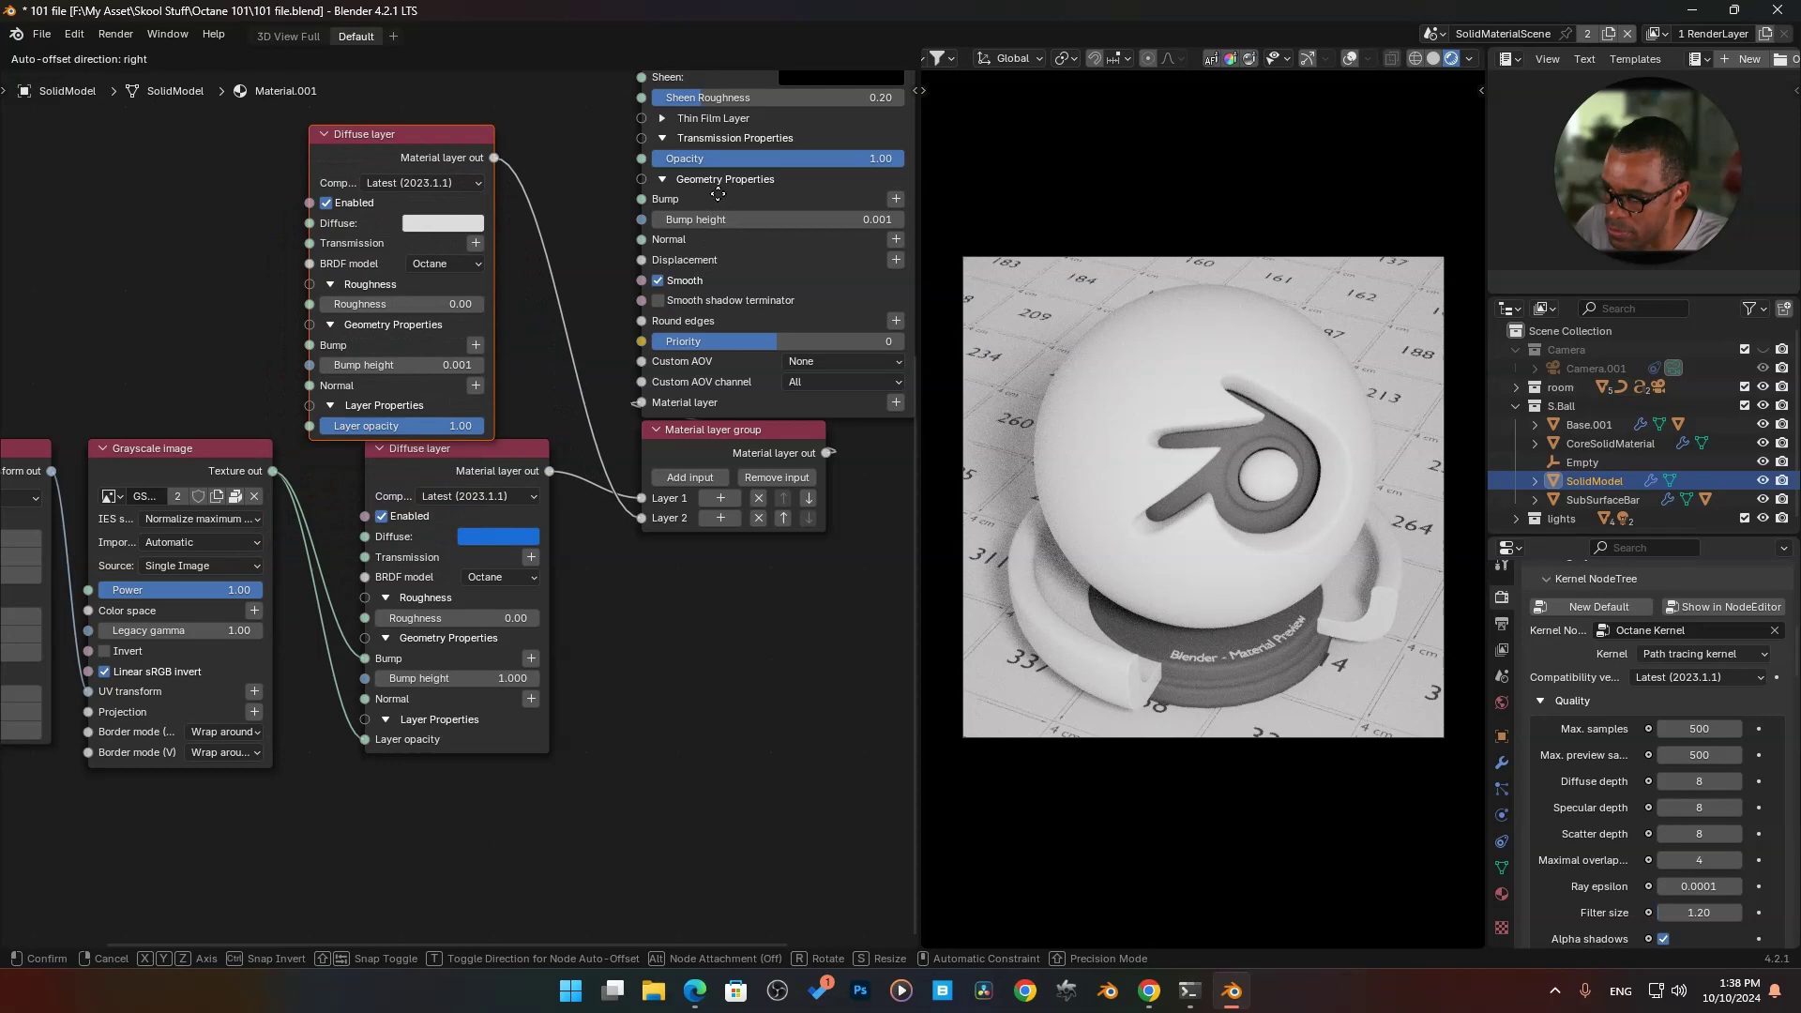
click(769, 173)
middle_drag(616, 566, 632, 636)
Step: Colour the new Diffuse layer dark brown and set the lower Diffuse layer to blue
click(539, 274)
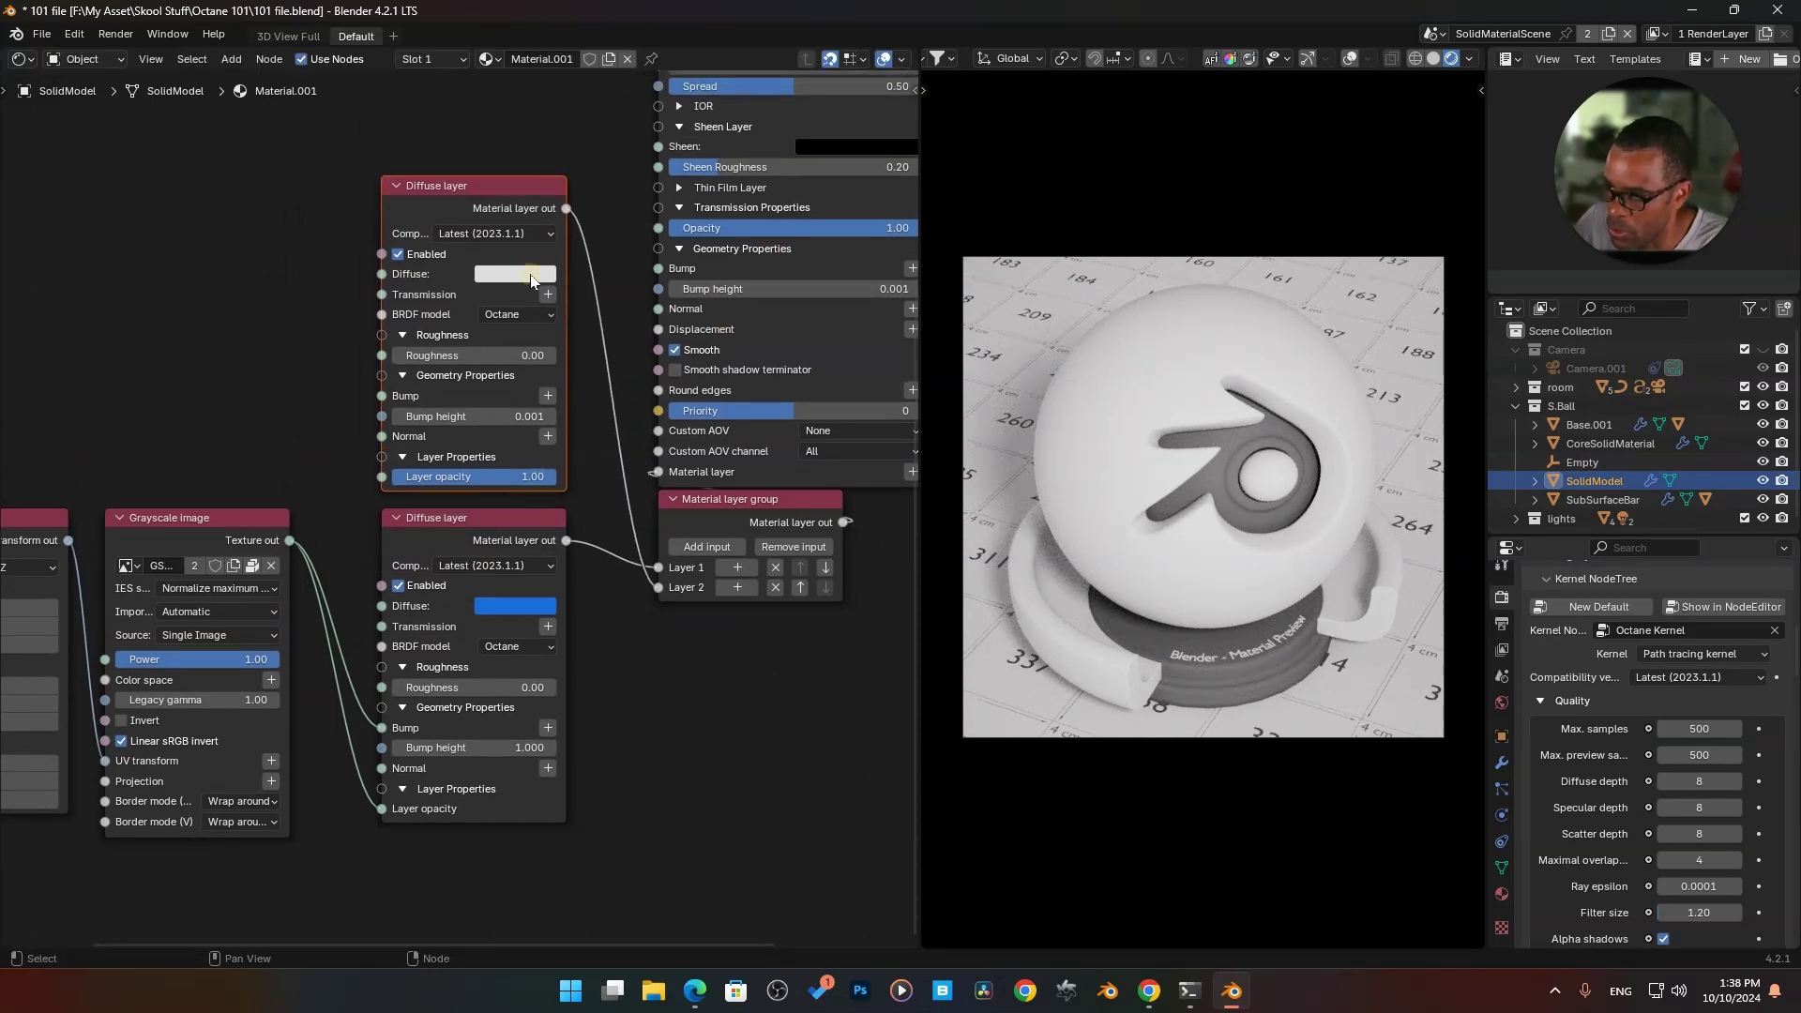
click(659, 335)
drag(659, 335, 661, 414)
drag(558, 392, 490, 370)
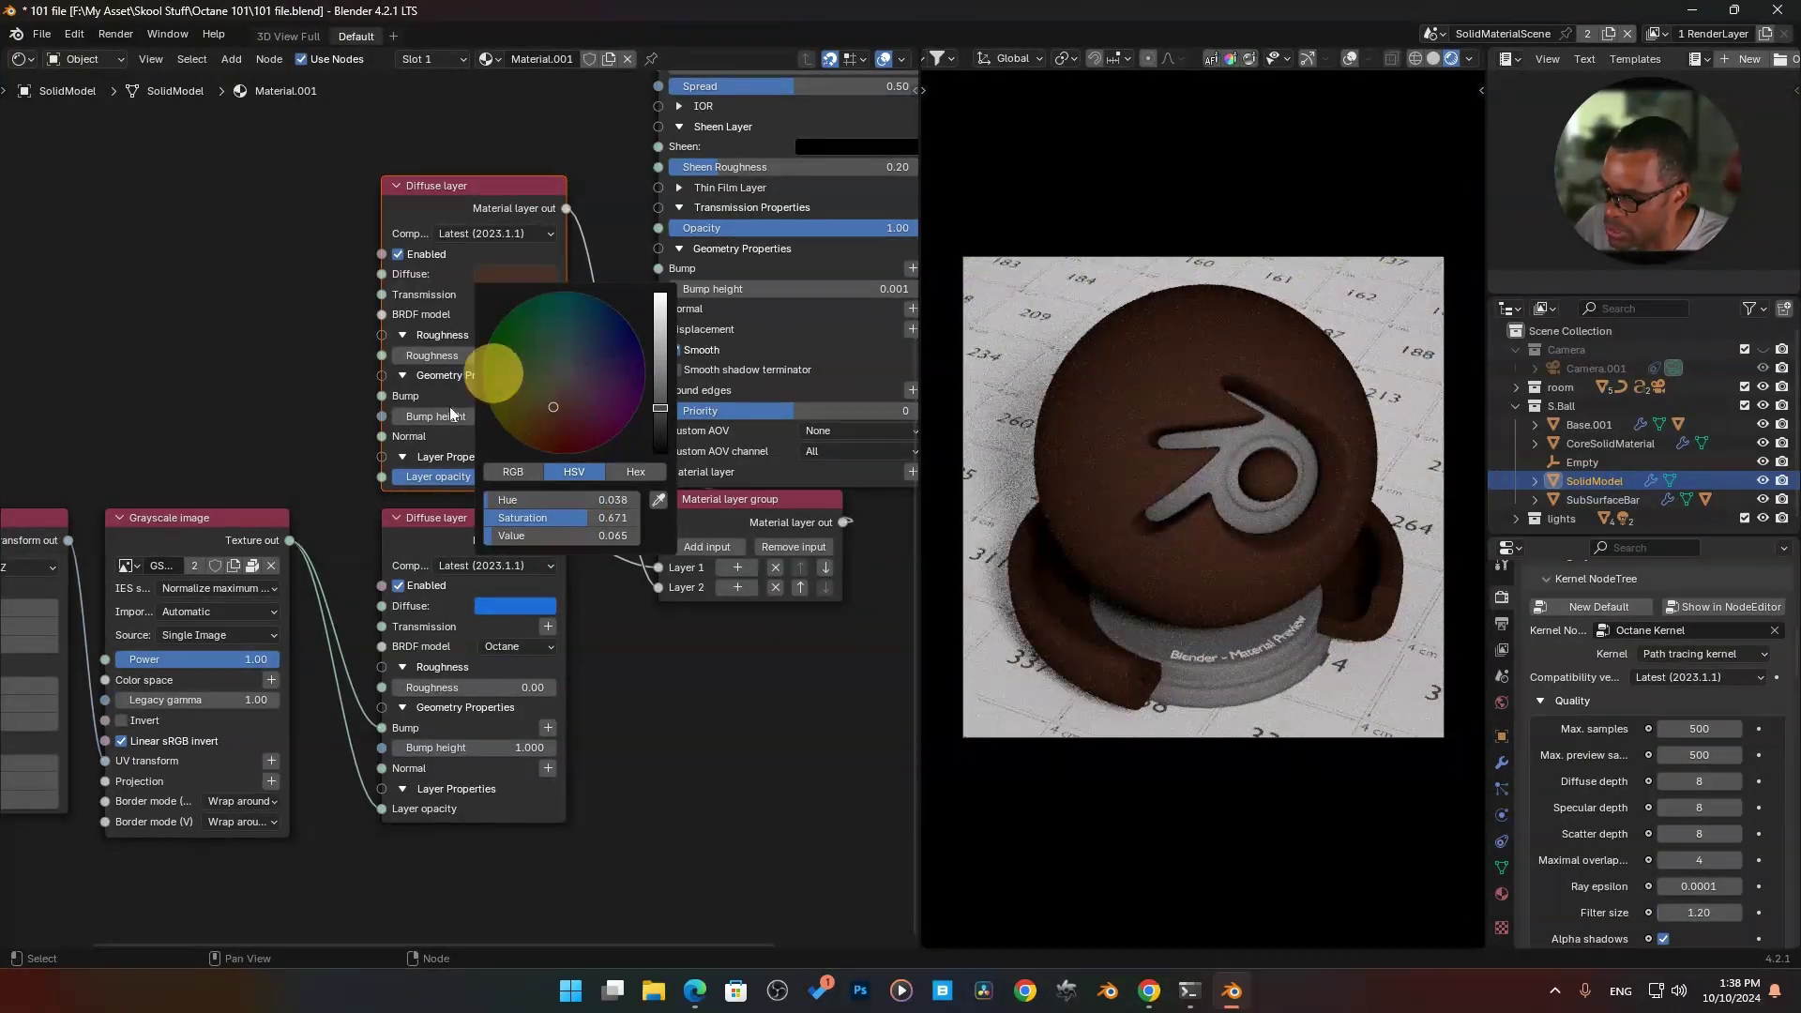
middle_drag(678, 655, 696, 704)
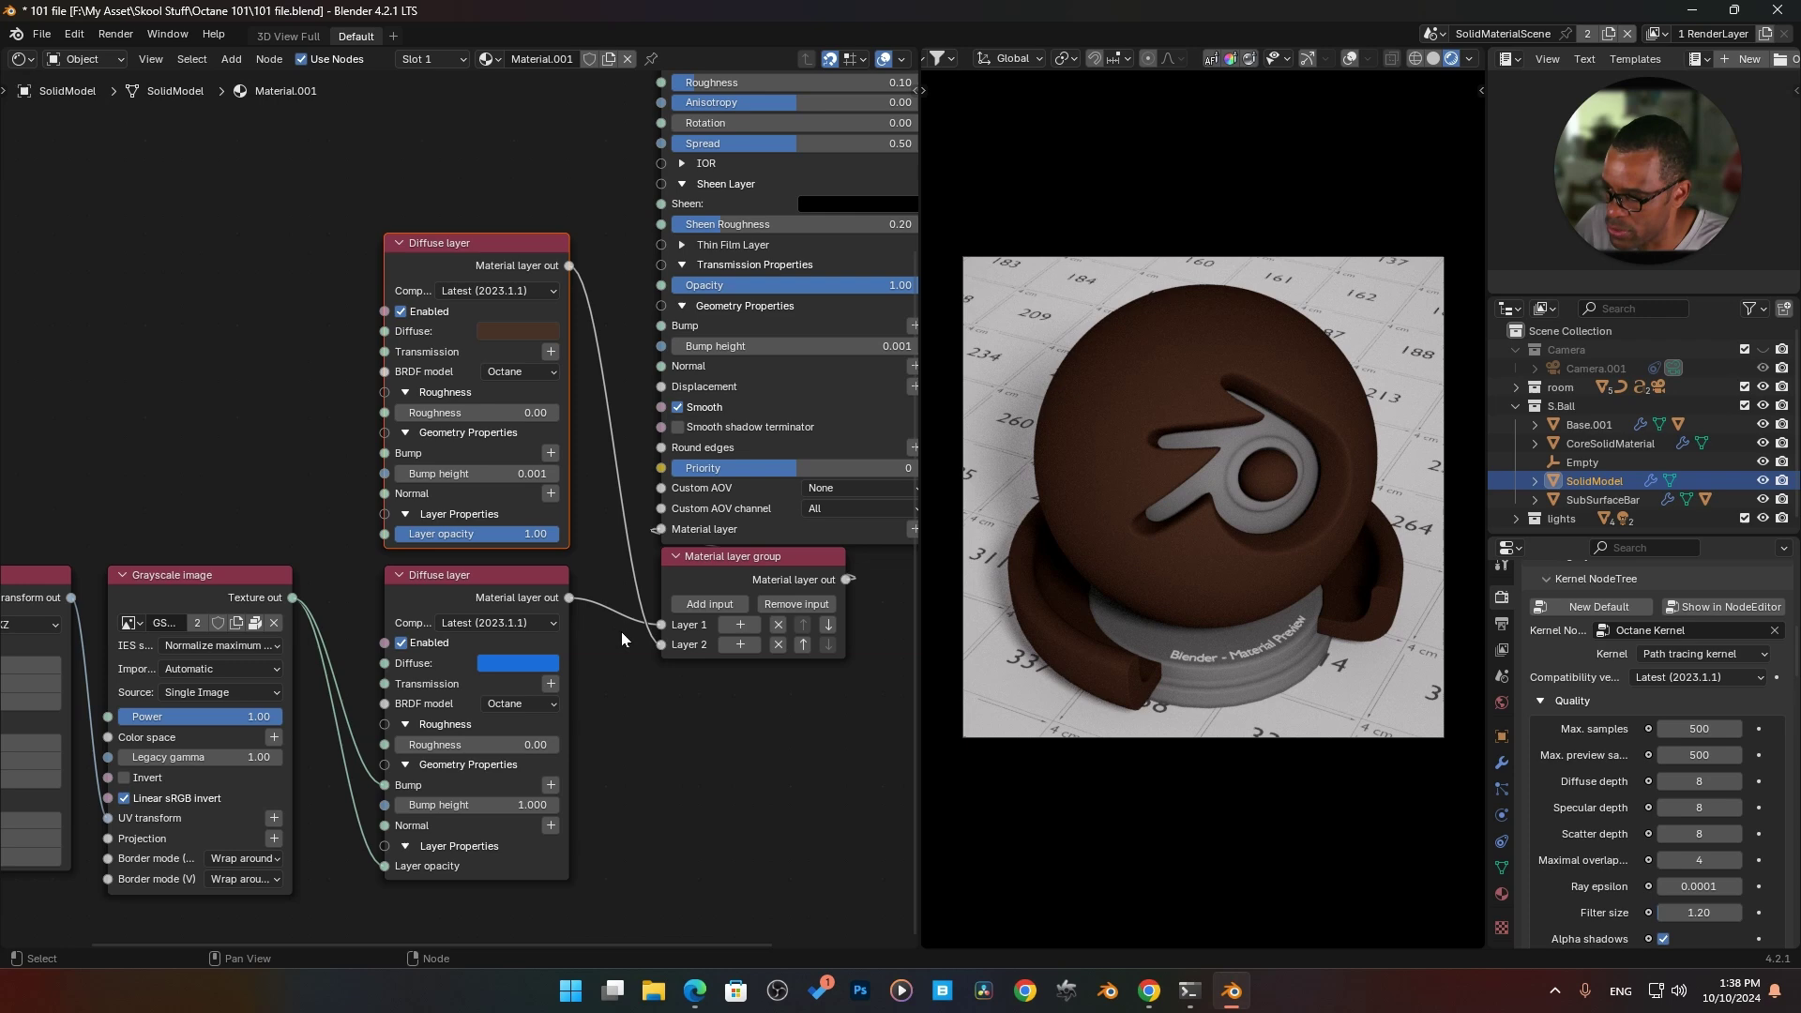
middle_drag(274, 410, 402, 444)
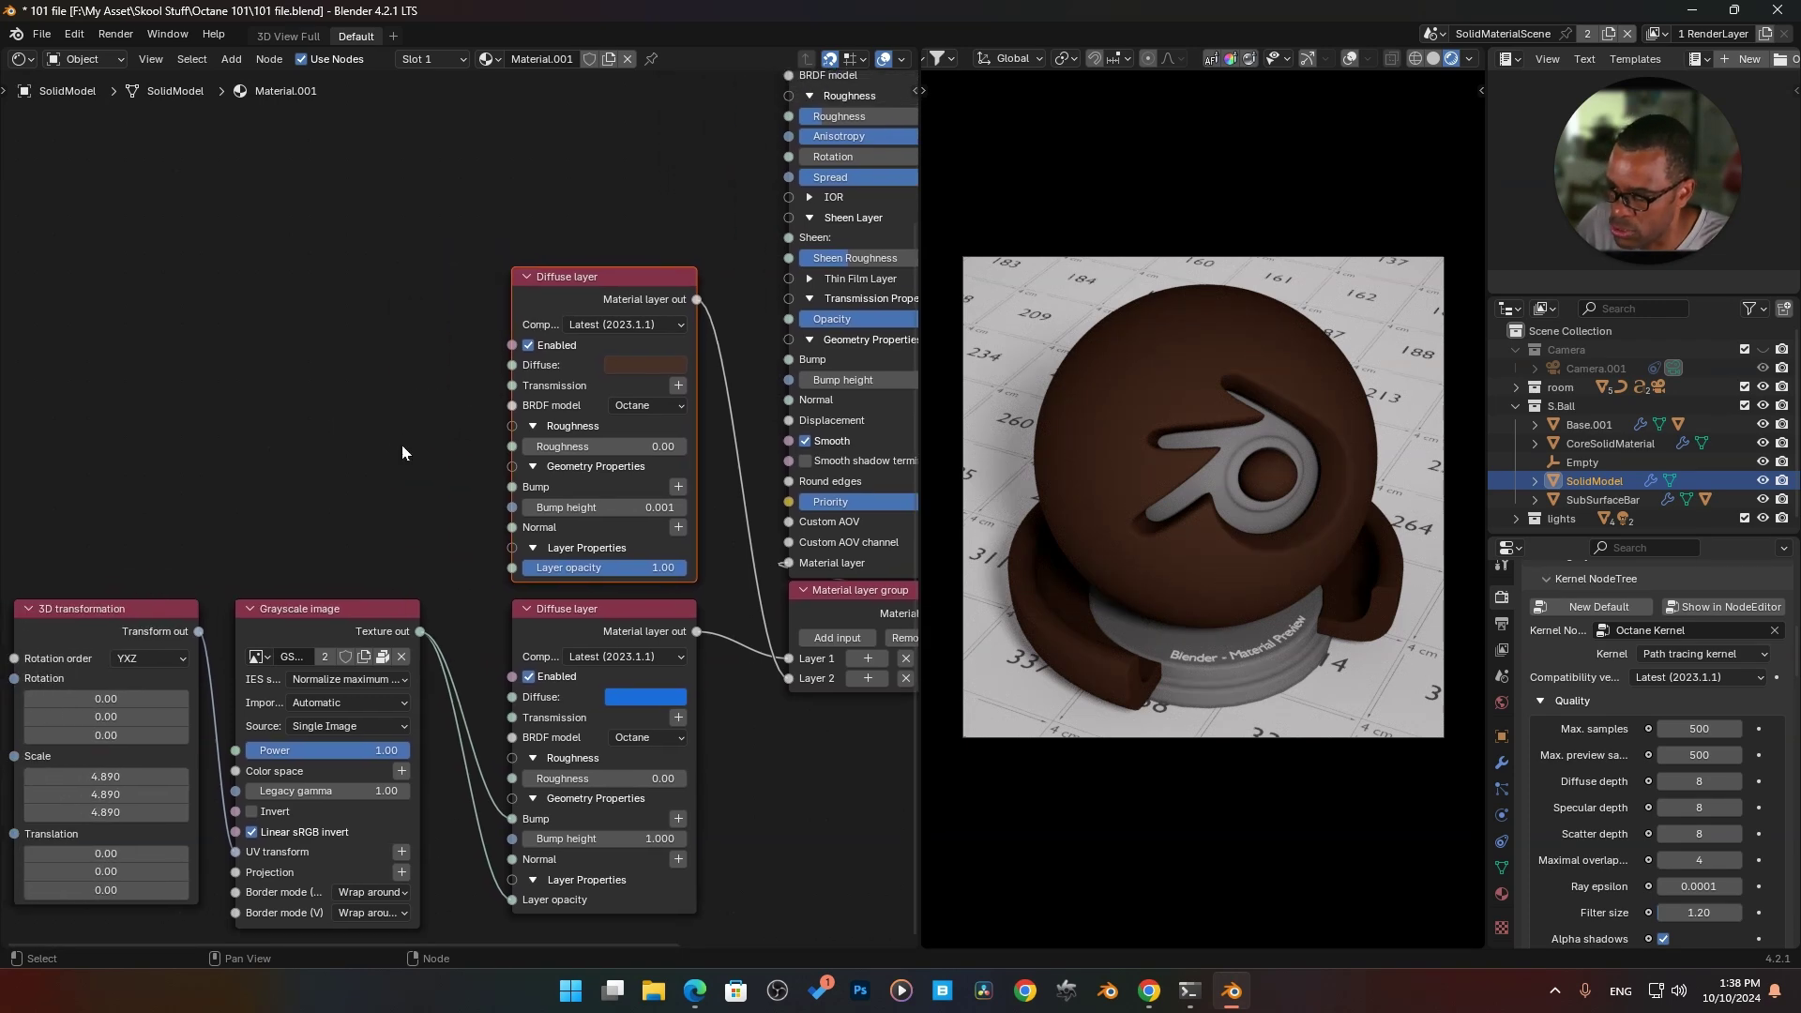
Step: Duplicate the Grayscale image node and load a new crust texture image into the copy
click(358, 616)
key(shift+d)
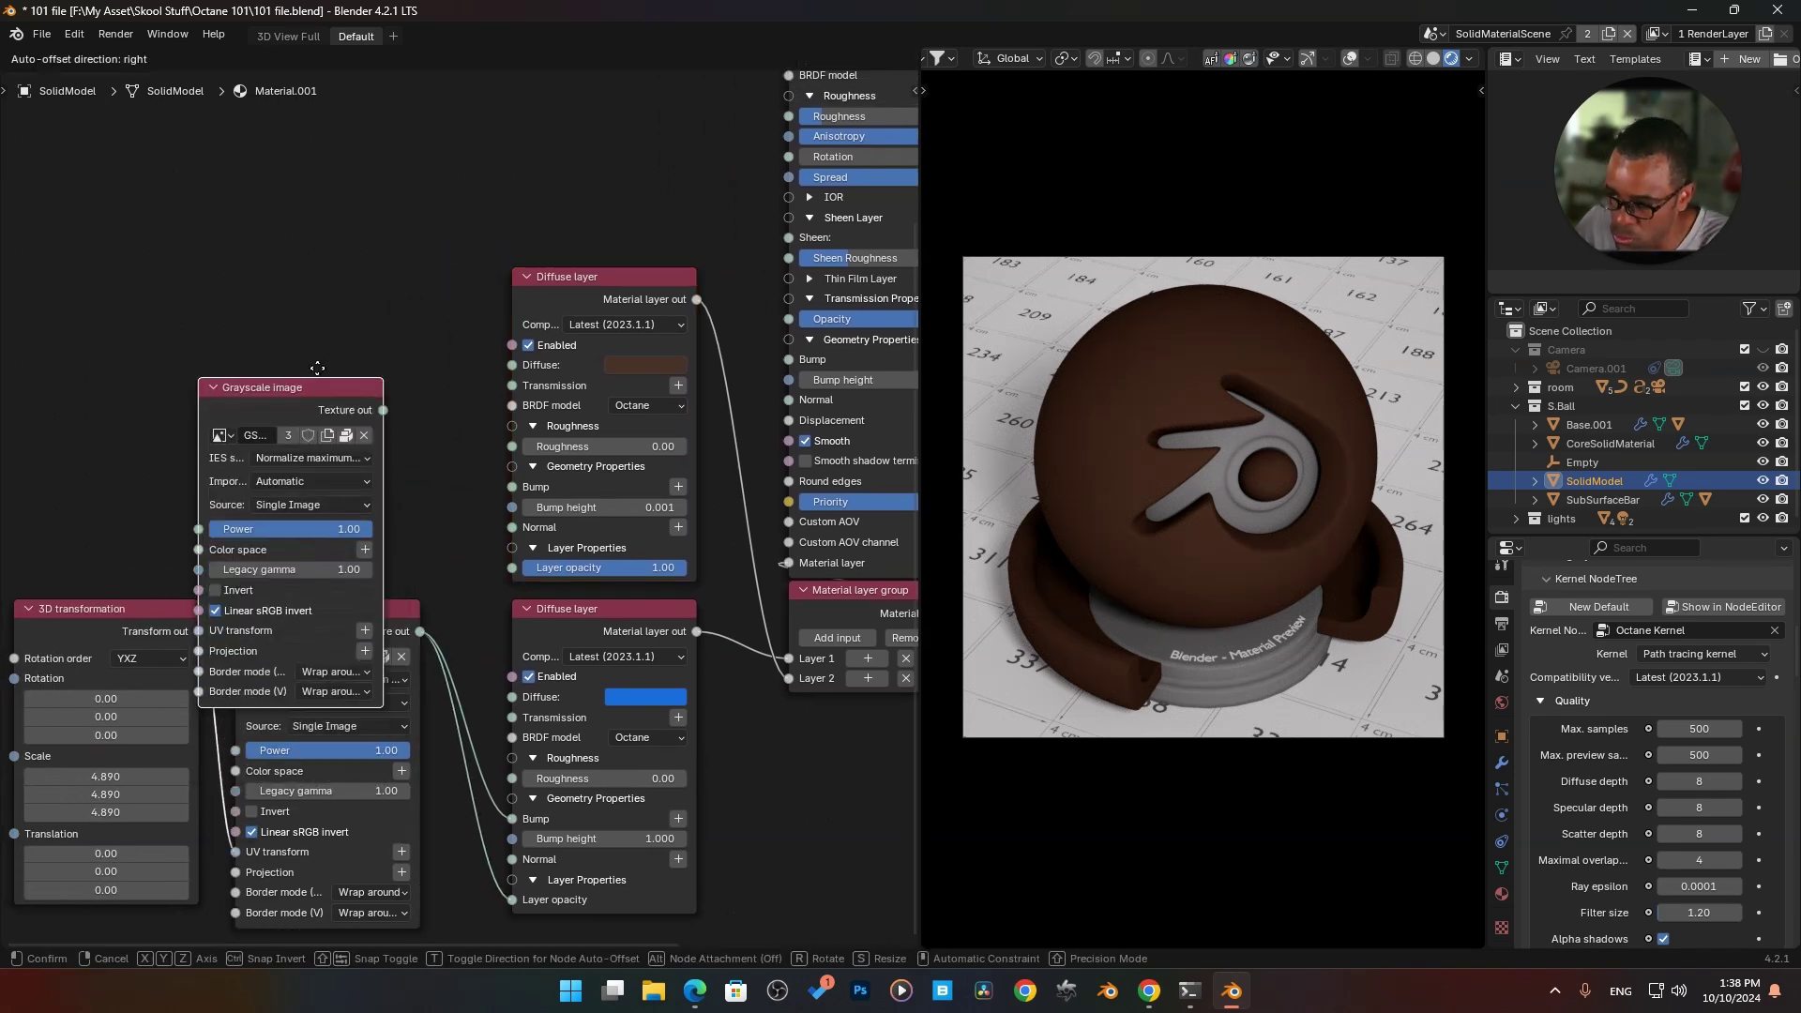
click(347, 248)
click(399, 306)
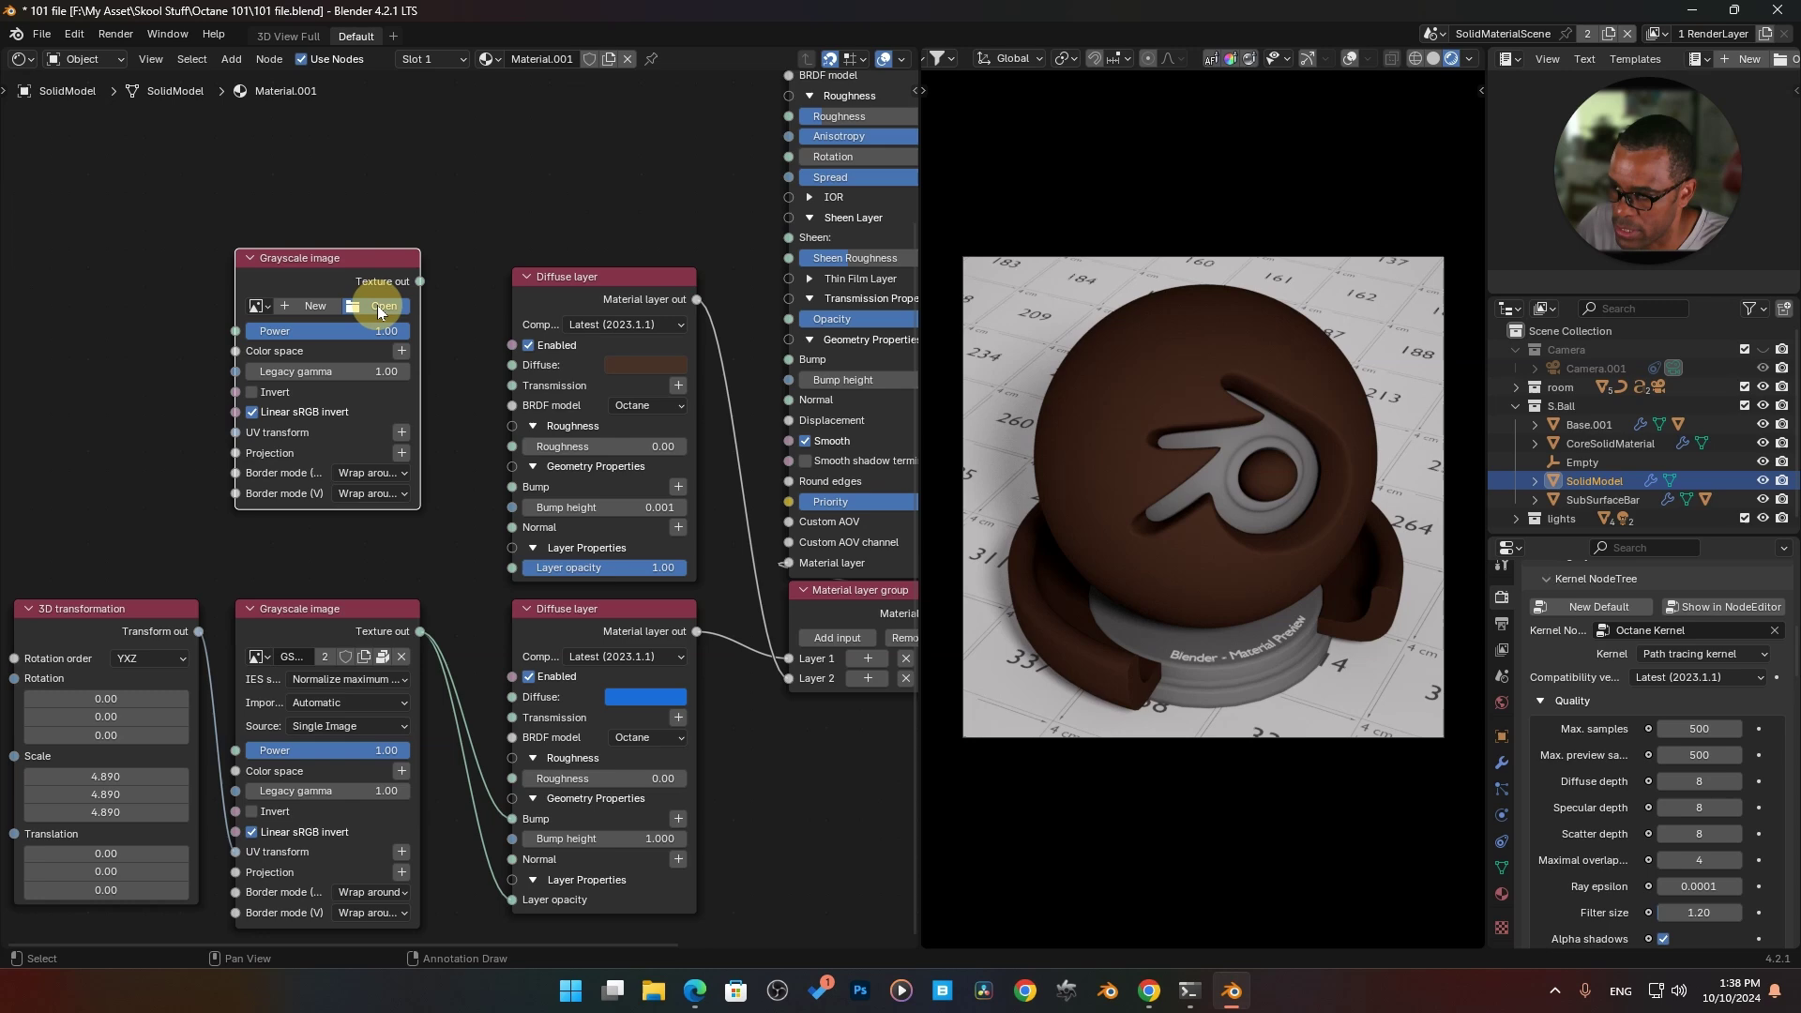
click(377, 306)
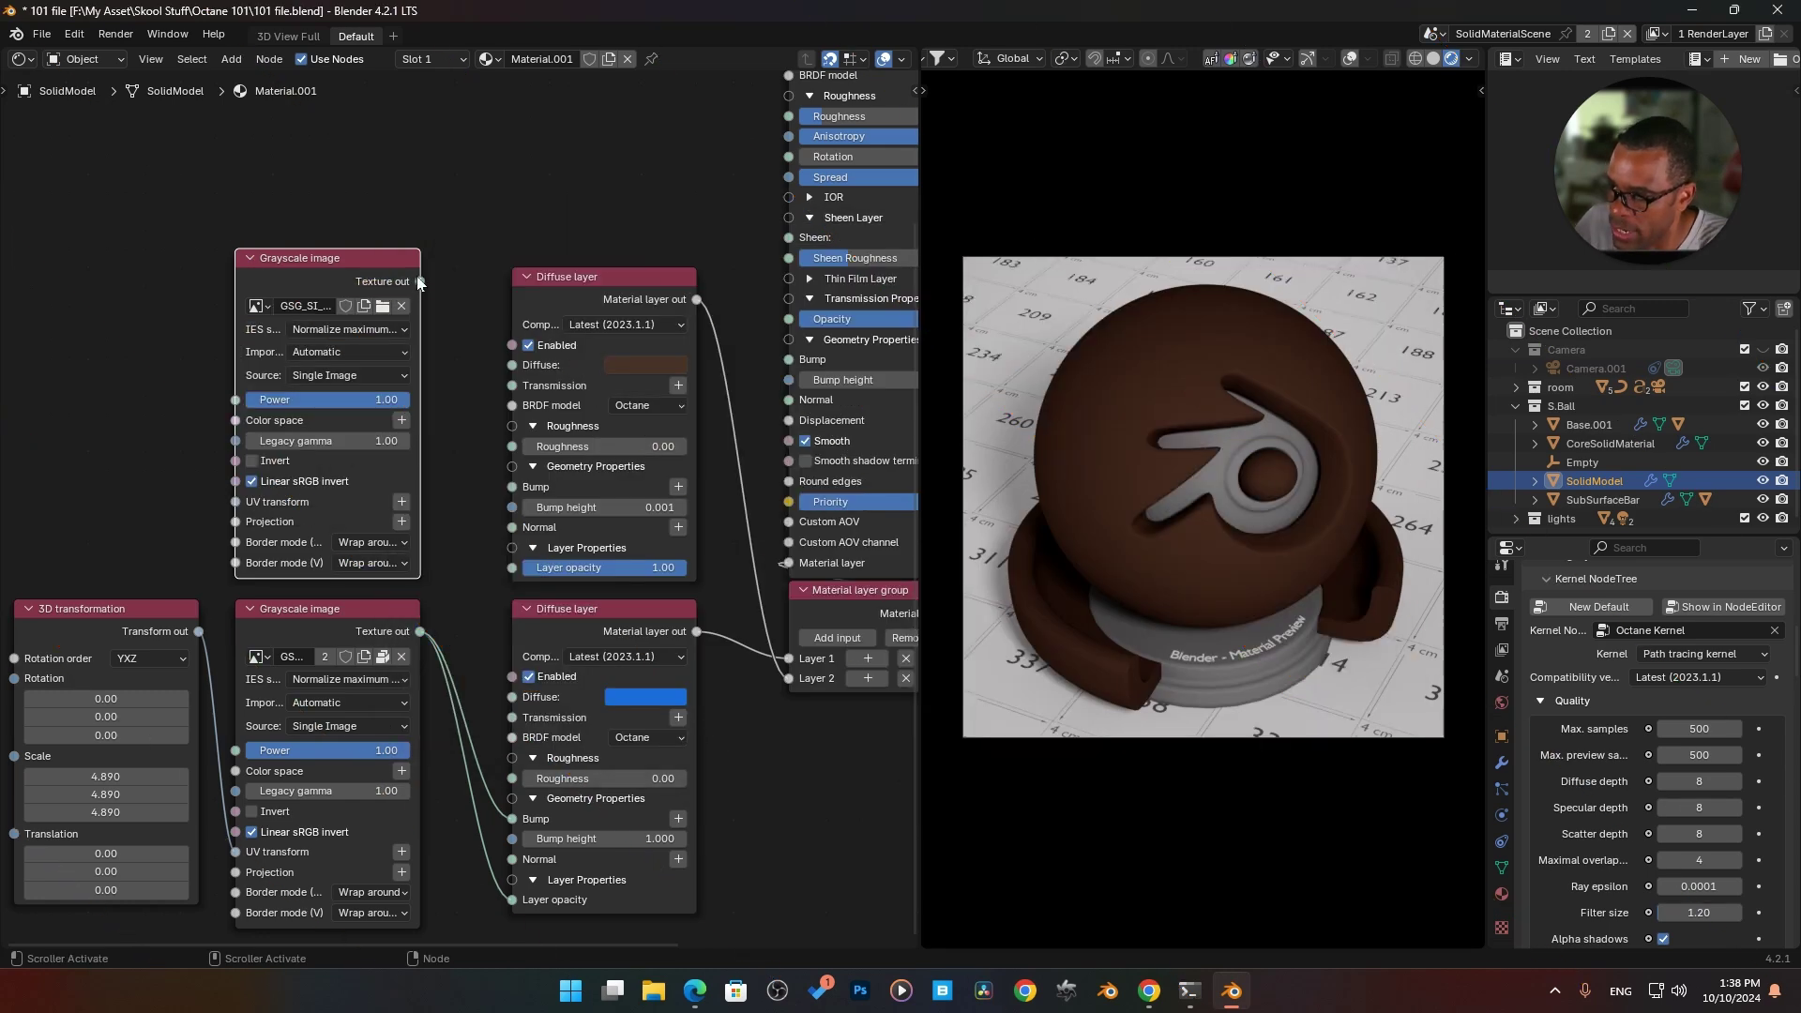
Step: Wire the new texture into the top Diffuse layer's Layer opacity instead of its colour
drag(419, 281, 512, 367)
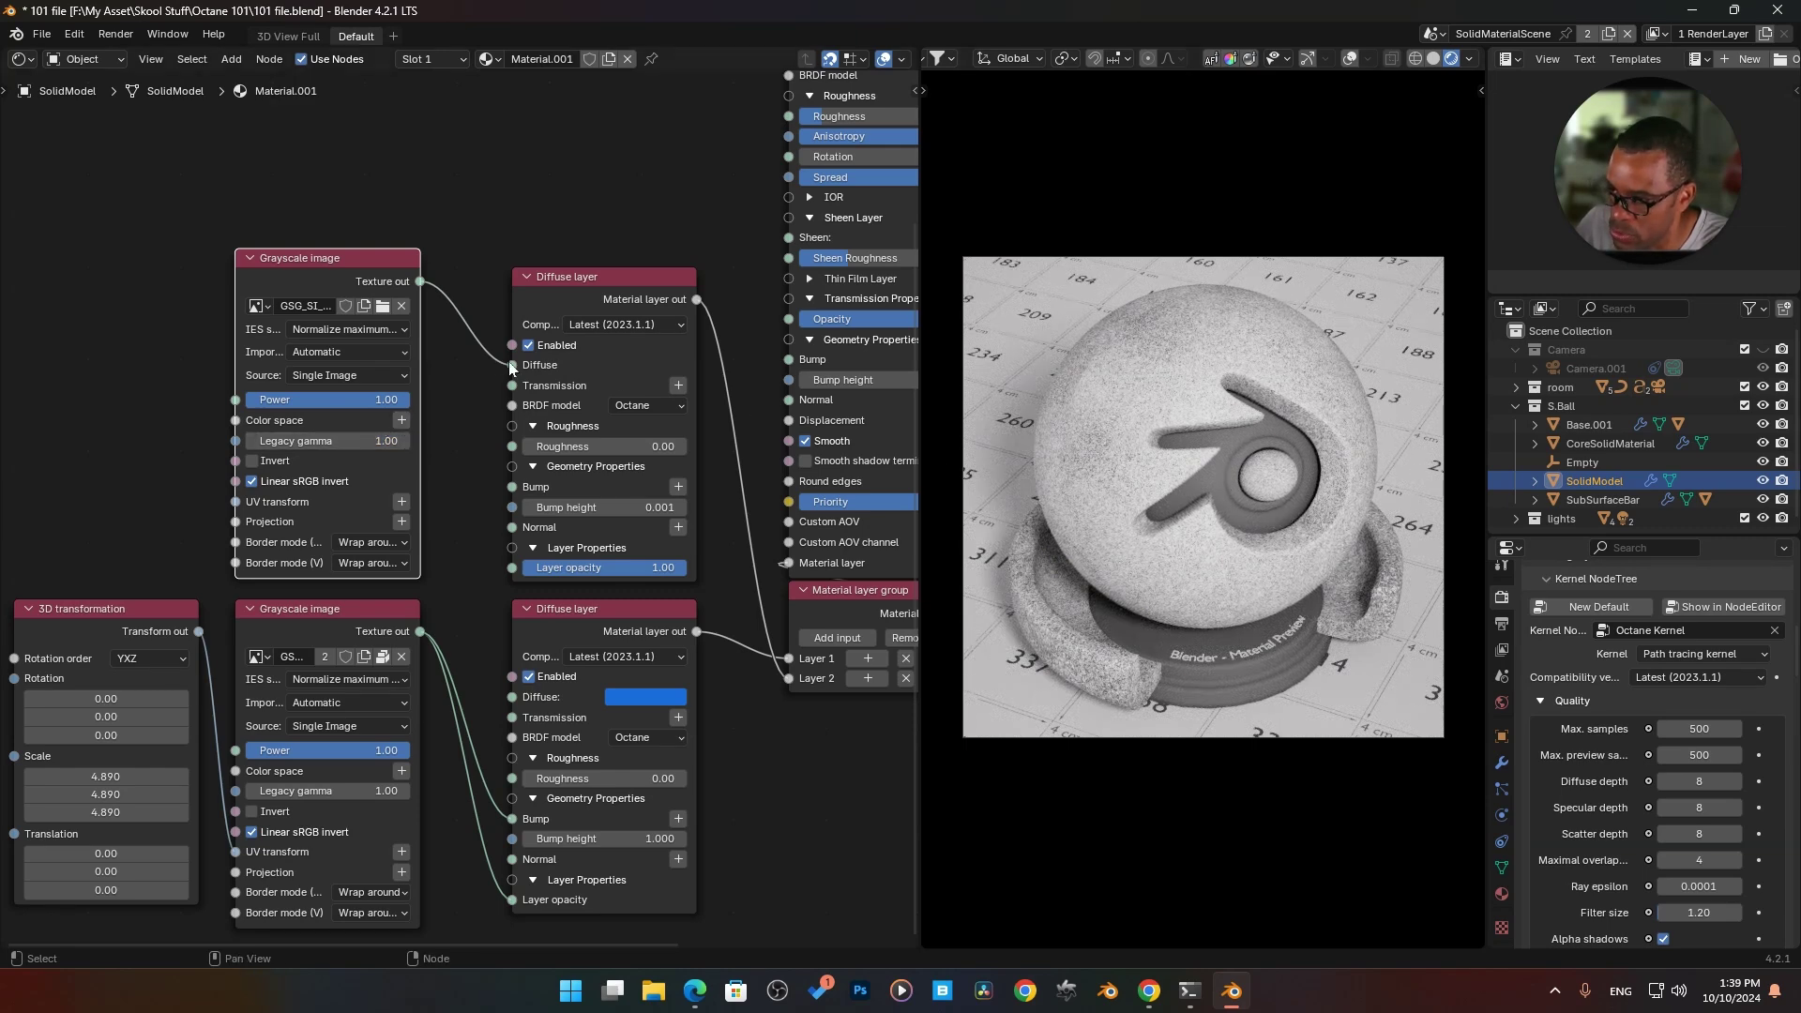
drag(512, 366, 473, 364)
drag(421, 282, 511, 568)
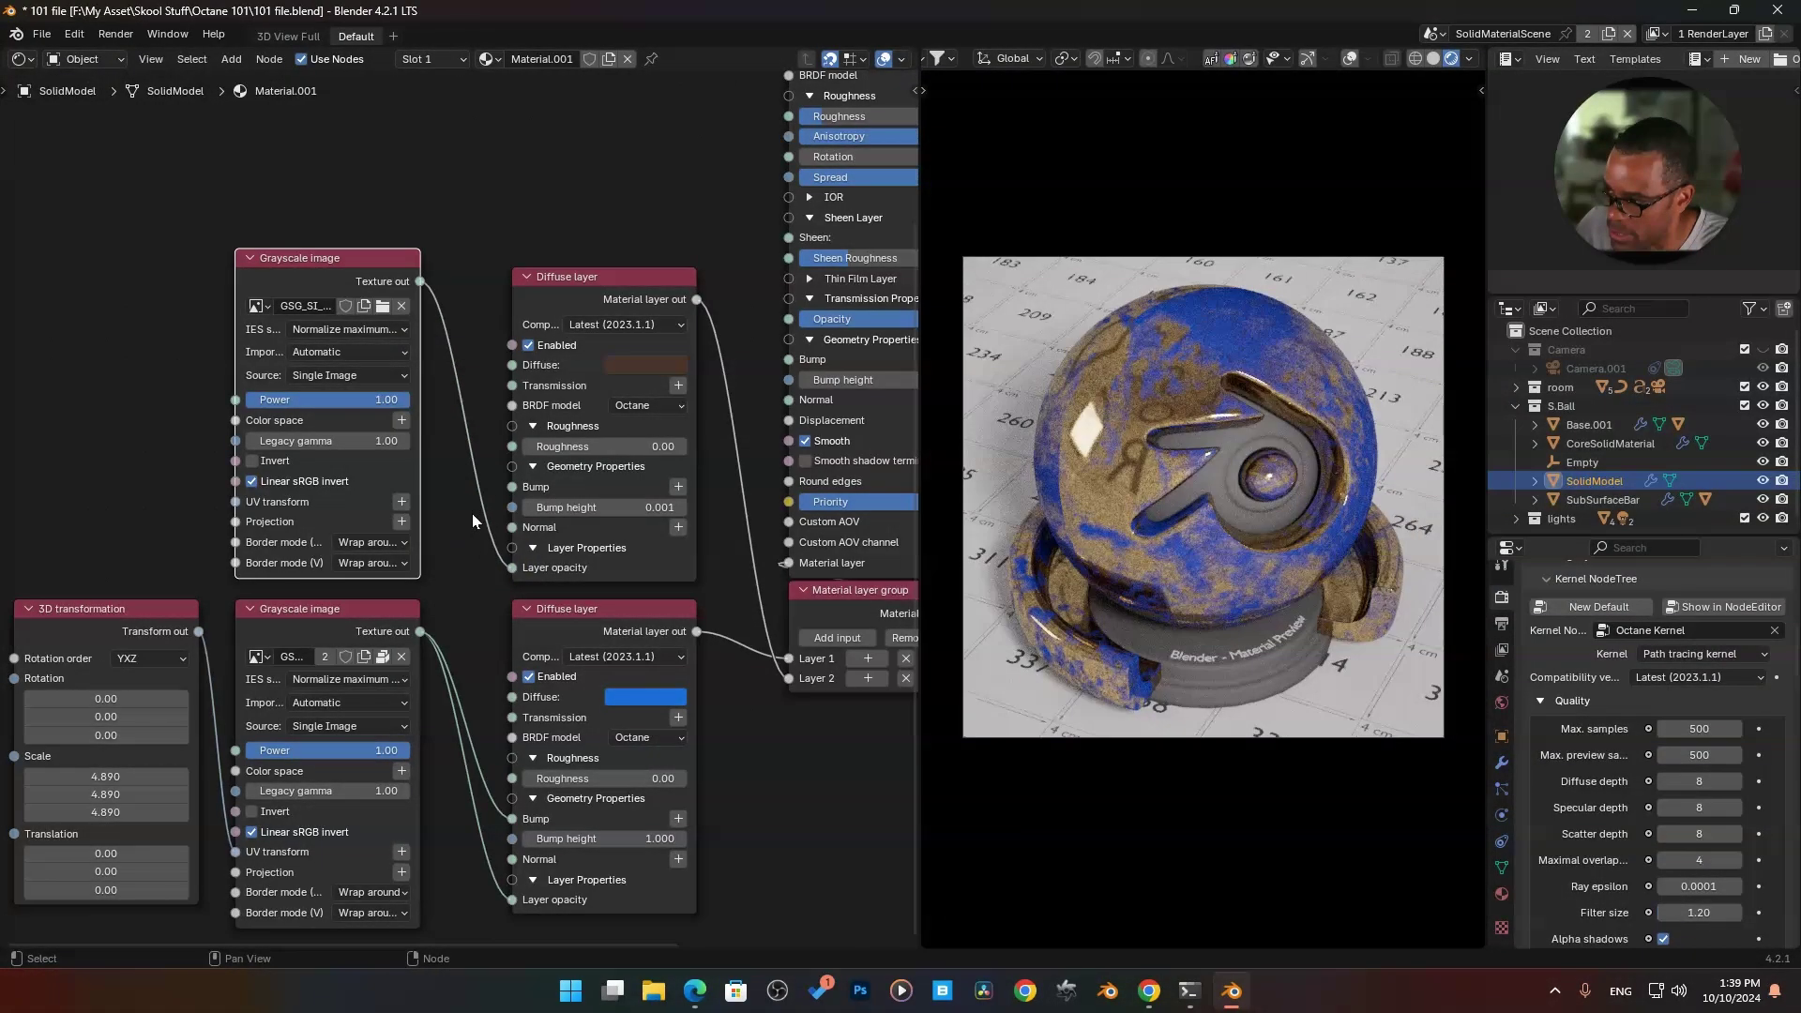
Step: Set the top Diffuse layer colour to full brightness with a pale cyan tint
click(636, 363)
drag(791, 202, 789, 110)
drag(683, 208, 695, 167)
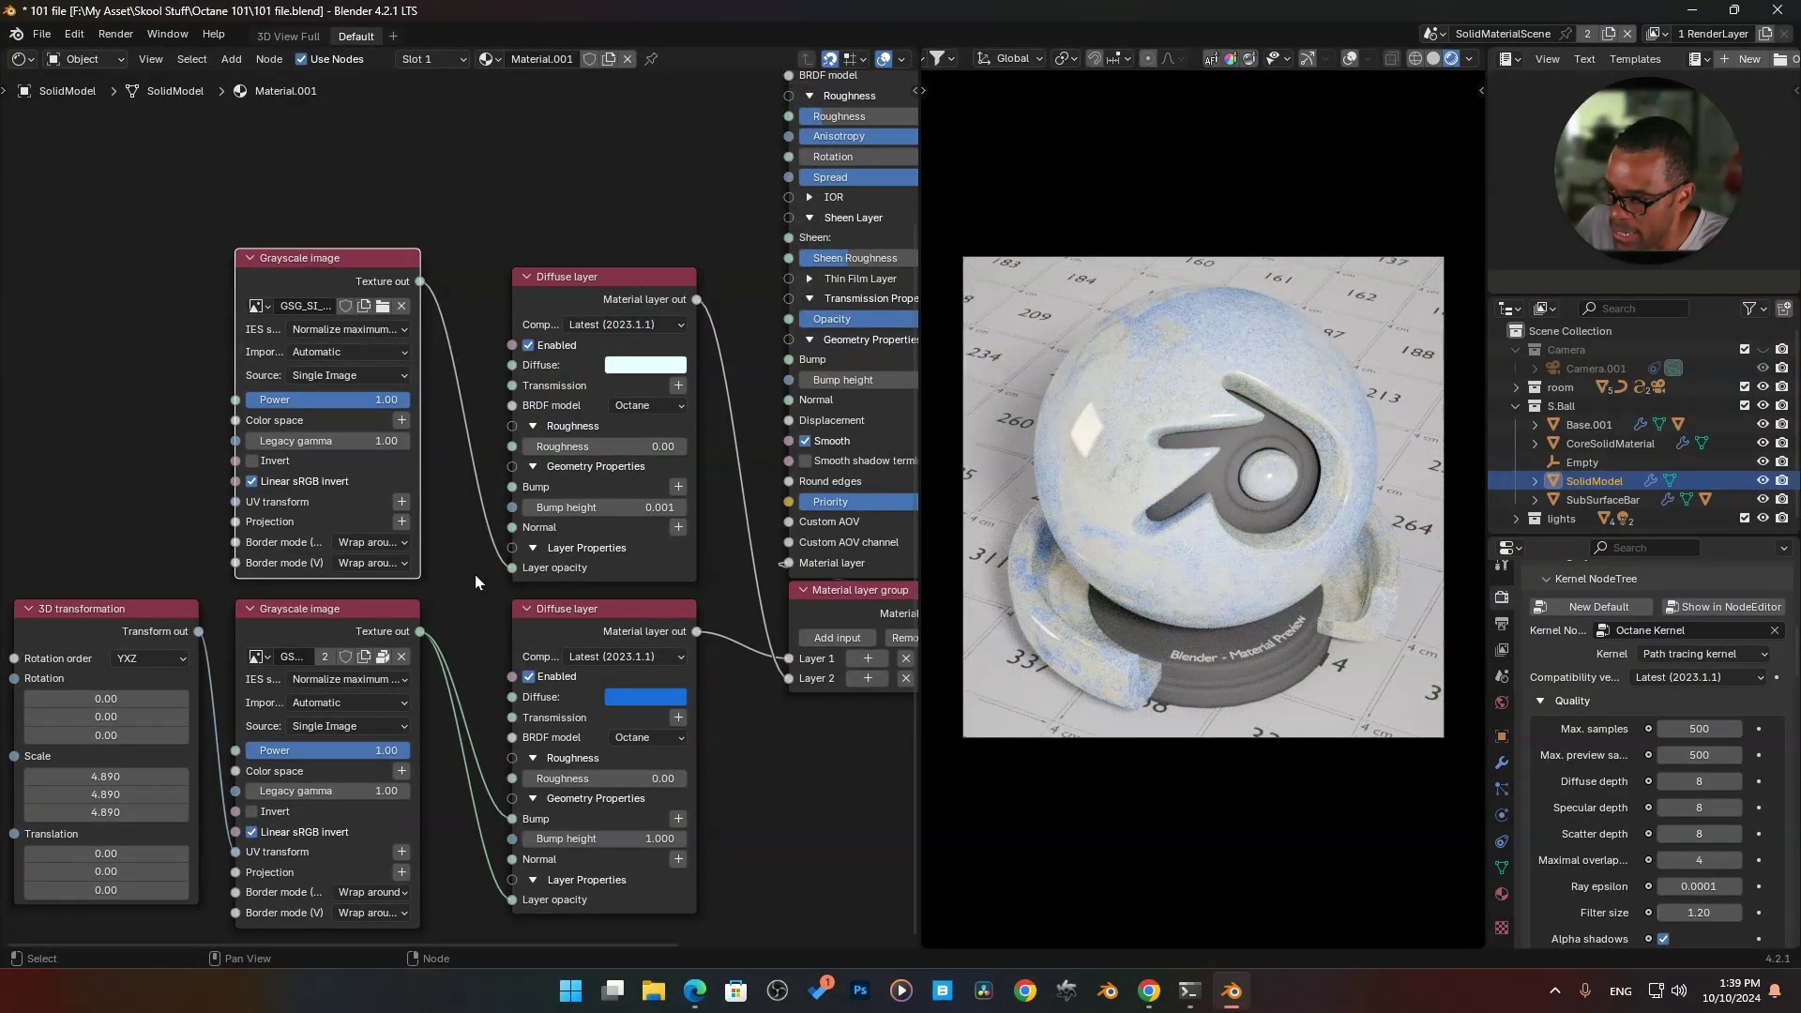
Step: Invert the new grayscale texture and swap the two layers' order in the group
click(256, 461)
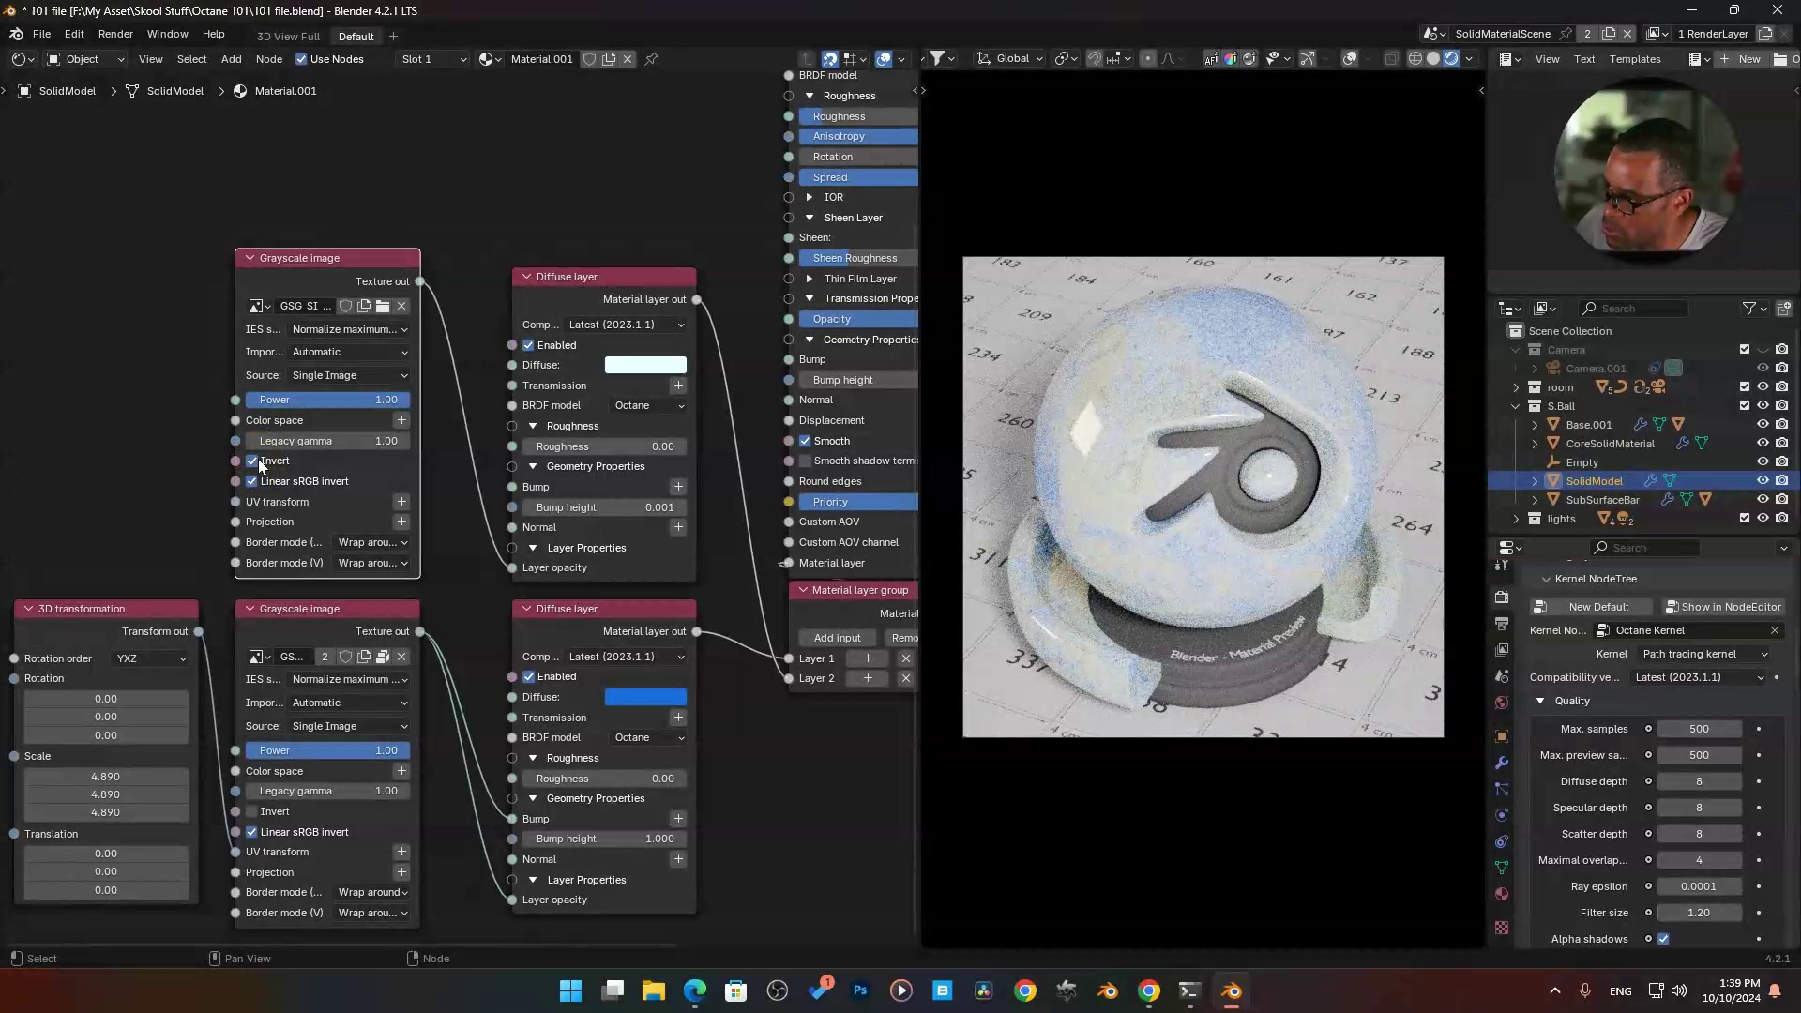
scroll(298, 546, right, 3)
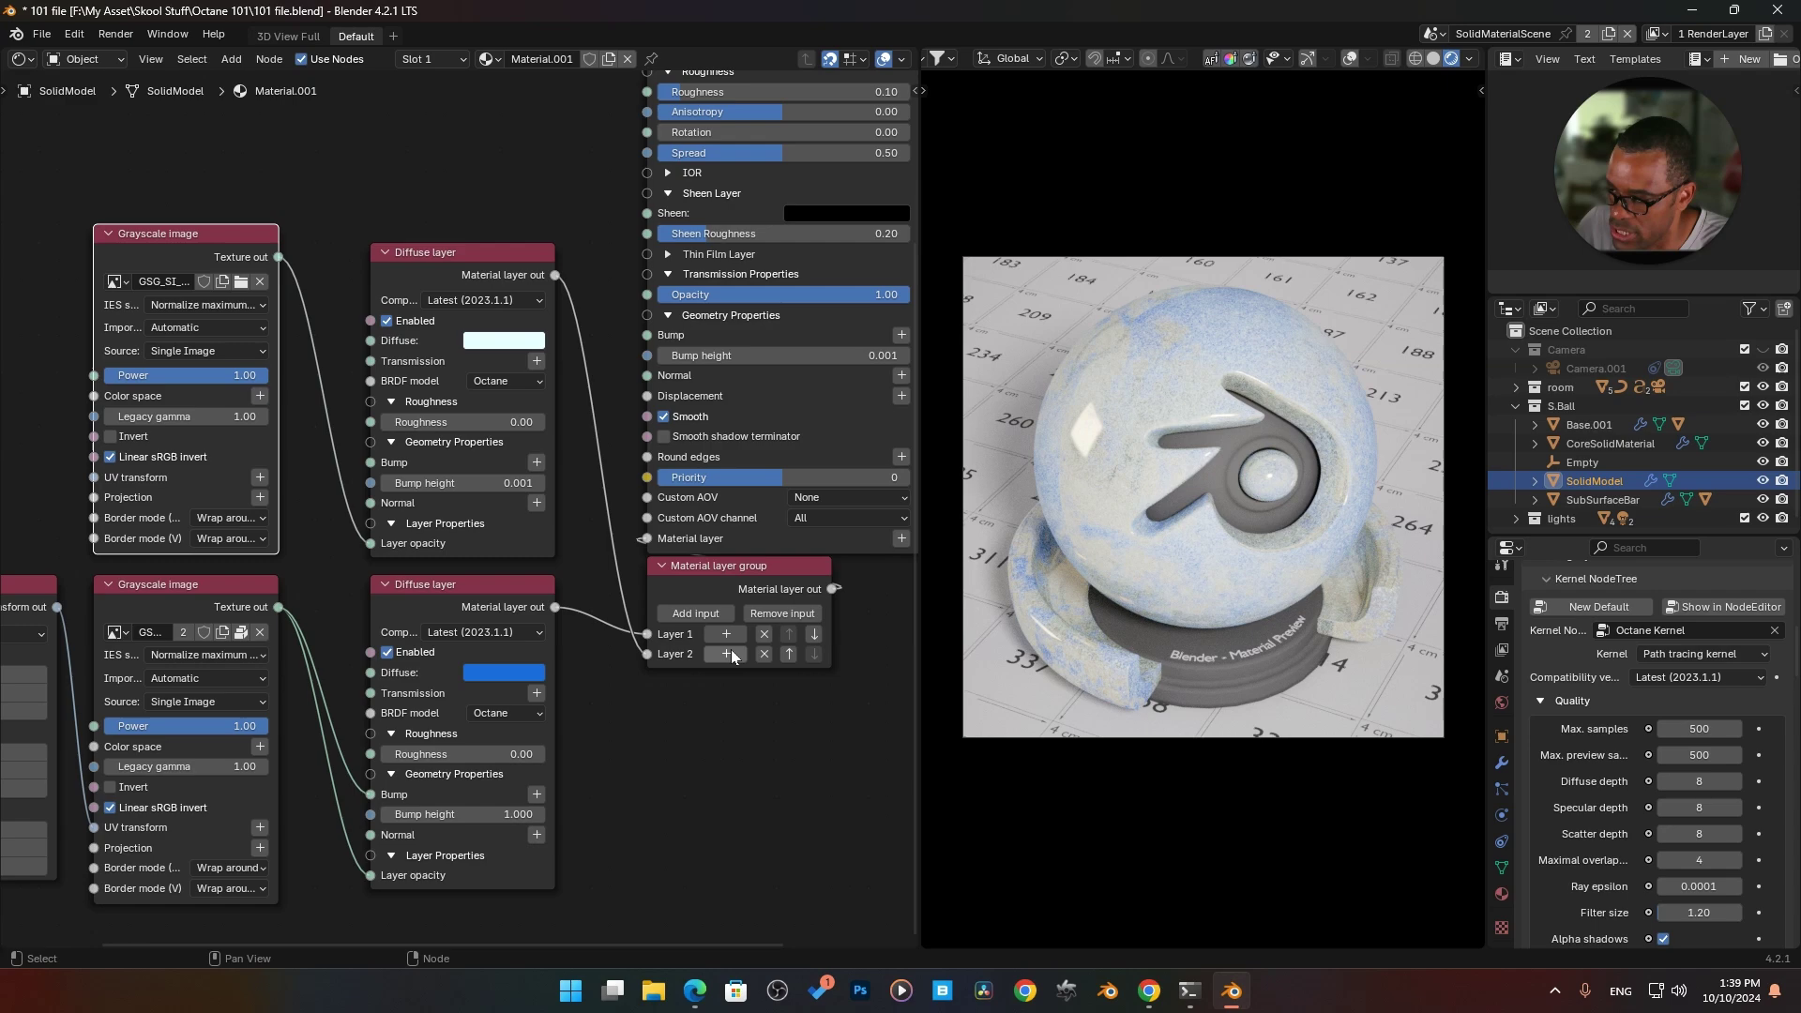
click(788, 654)
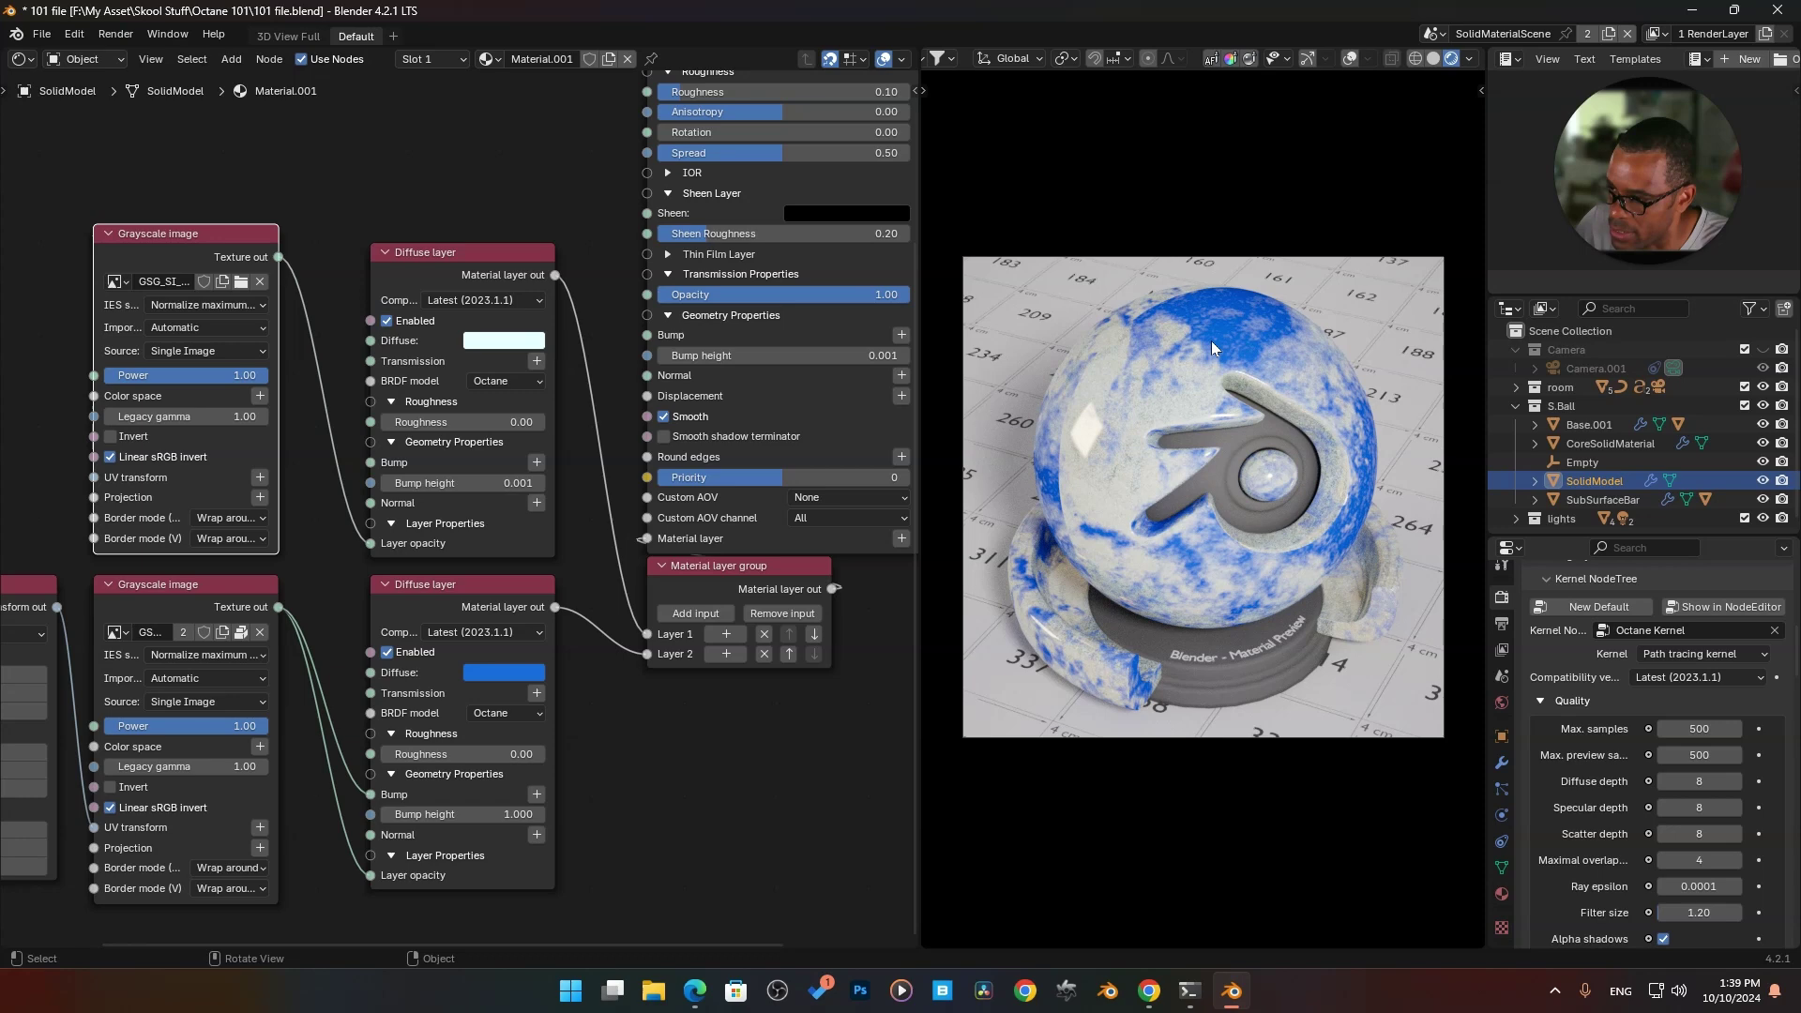
middle_drag(284, 417, 326, 356)
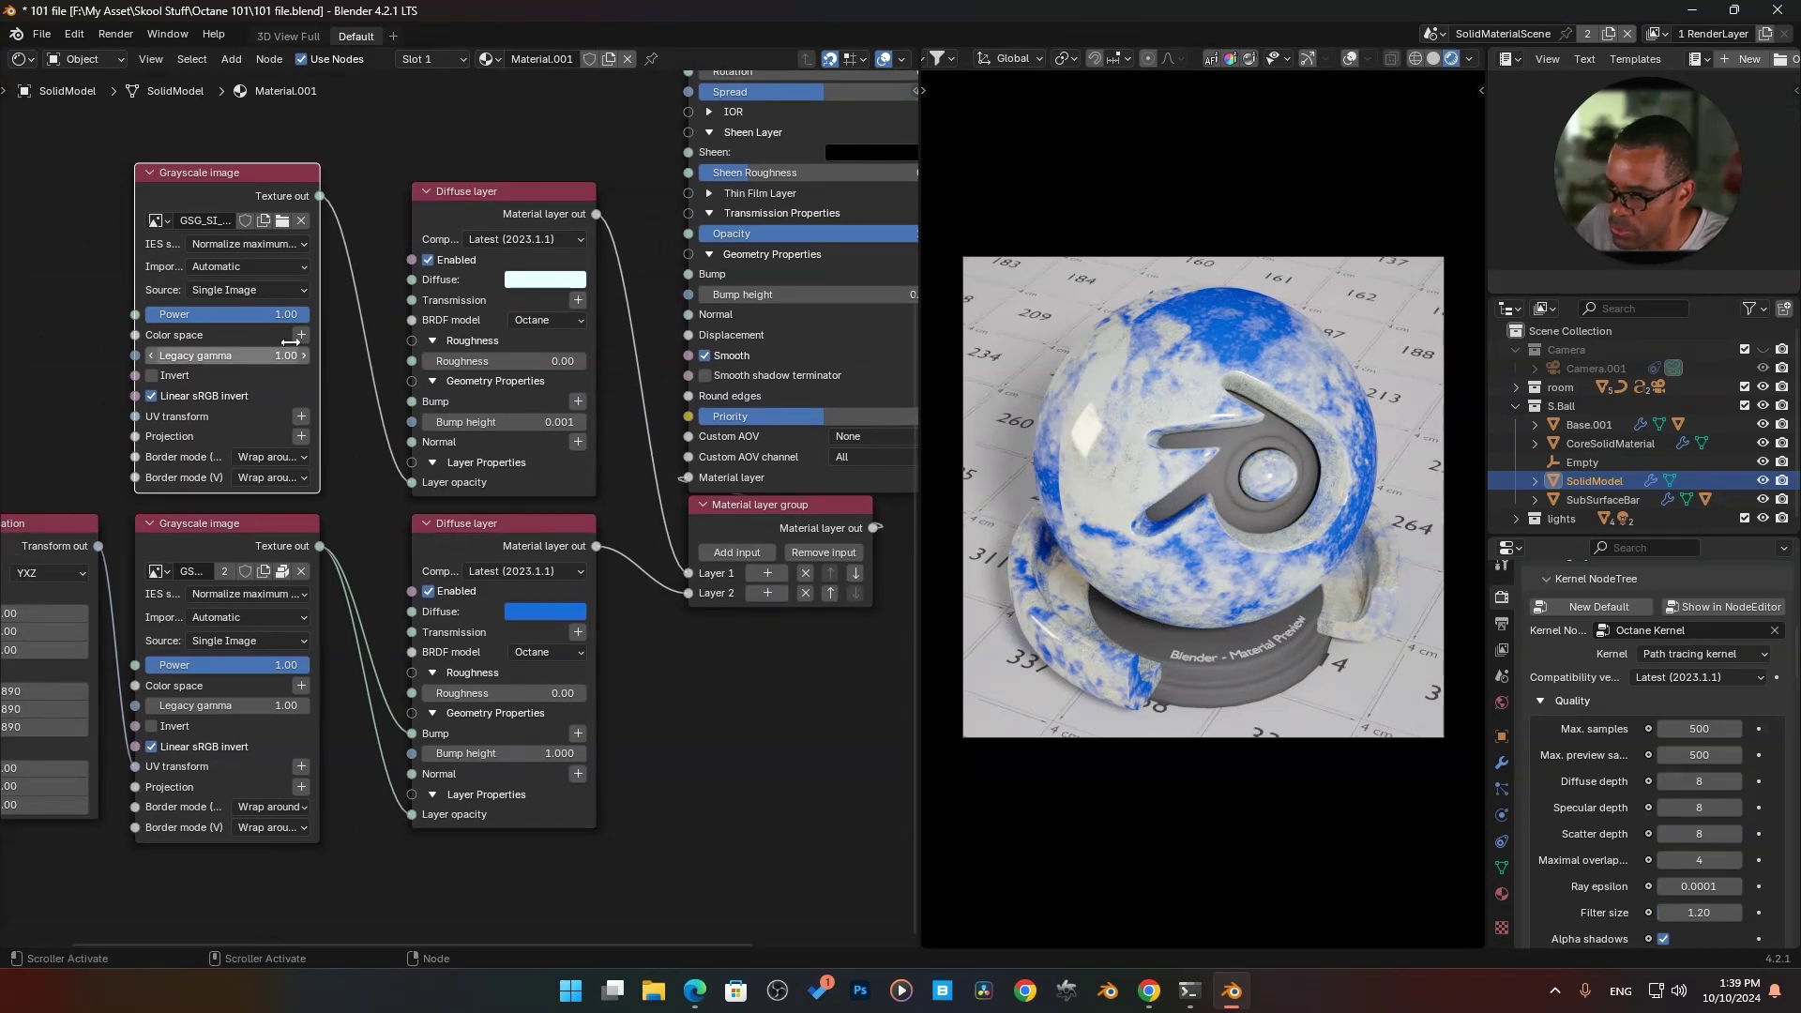
click(152, 375)
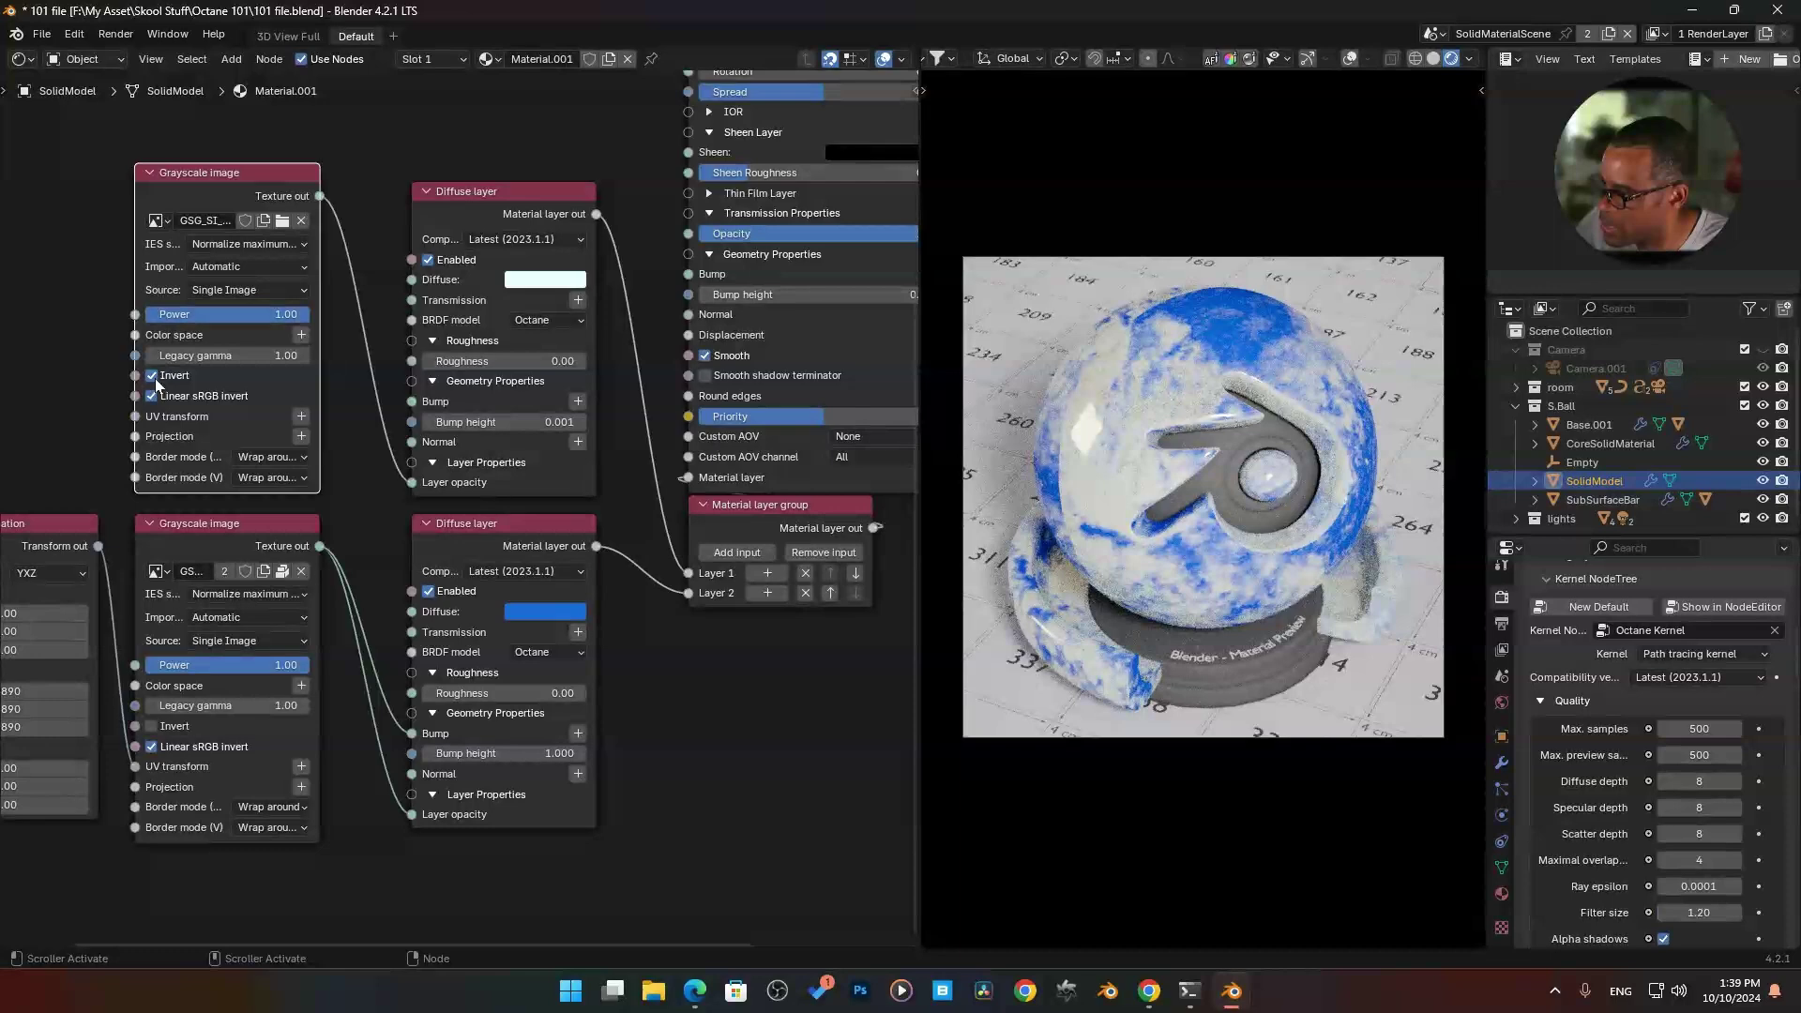
click(155, 377)
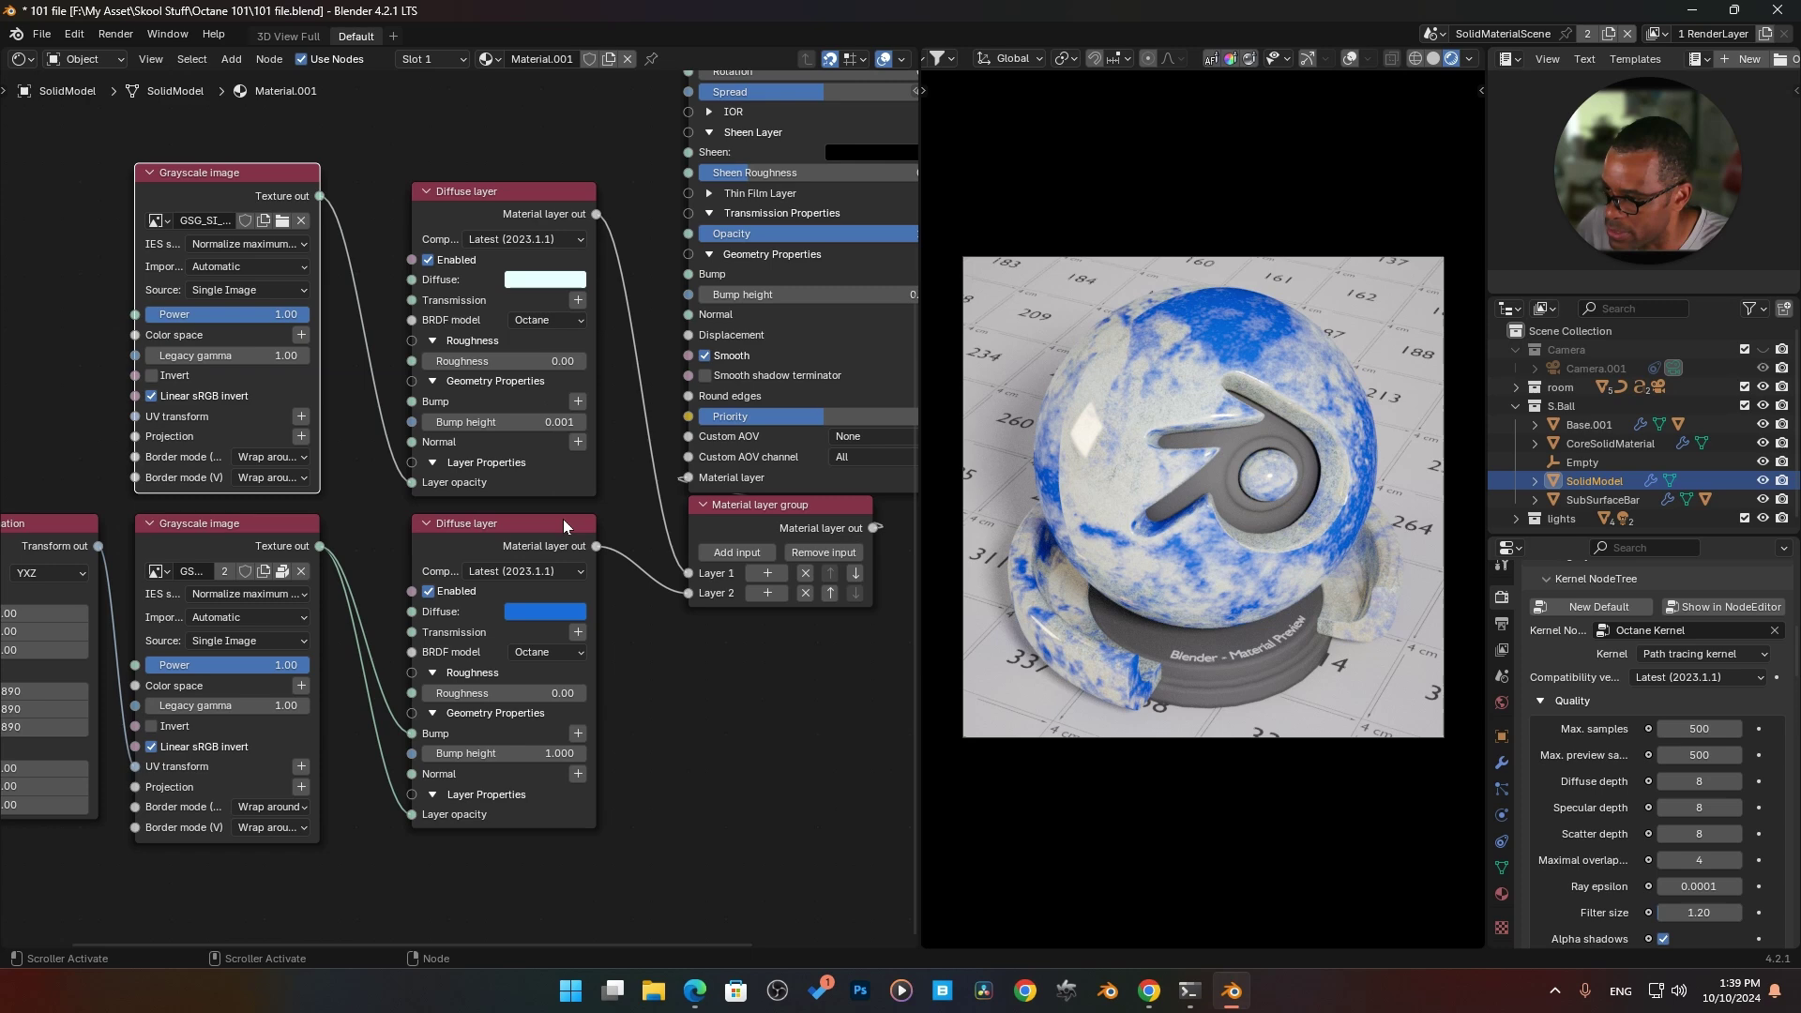
middle_drag(626, 689, 664, 748)
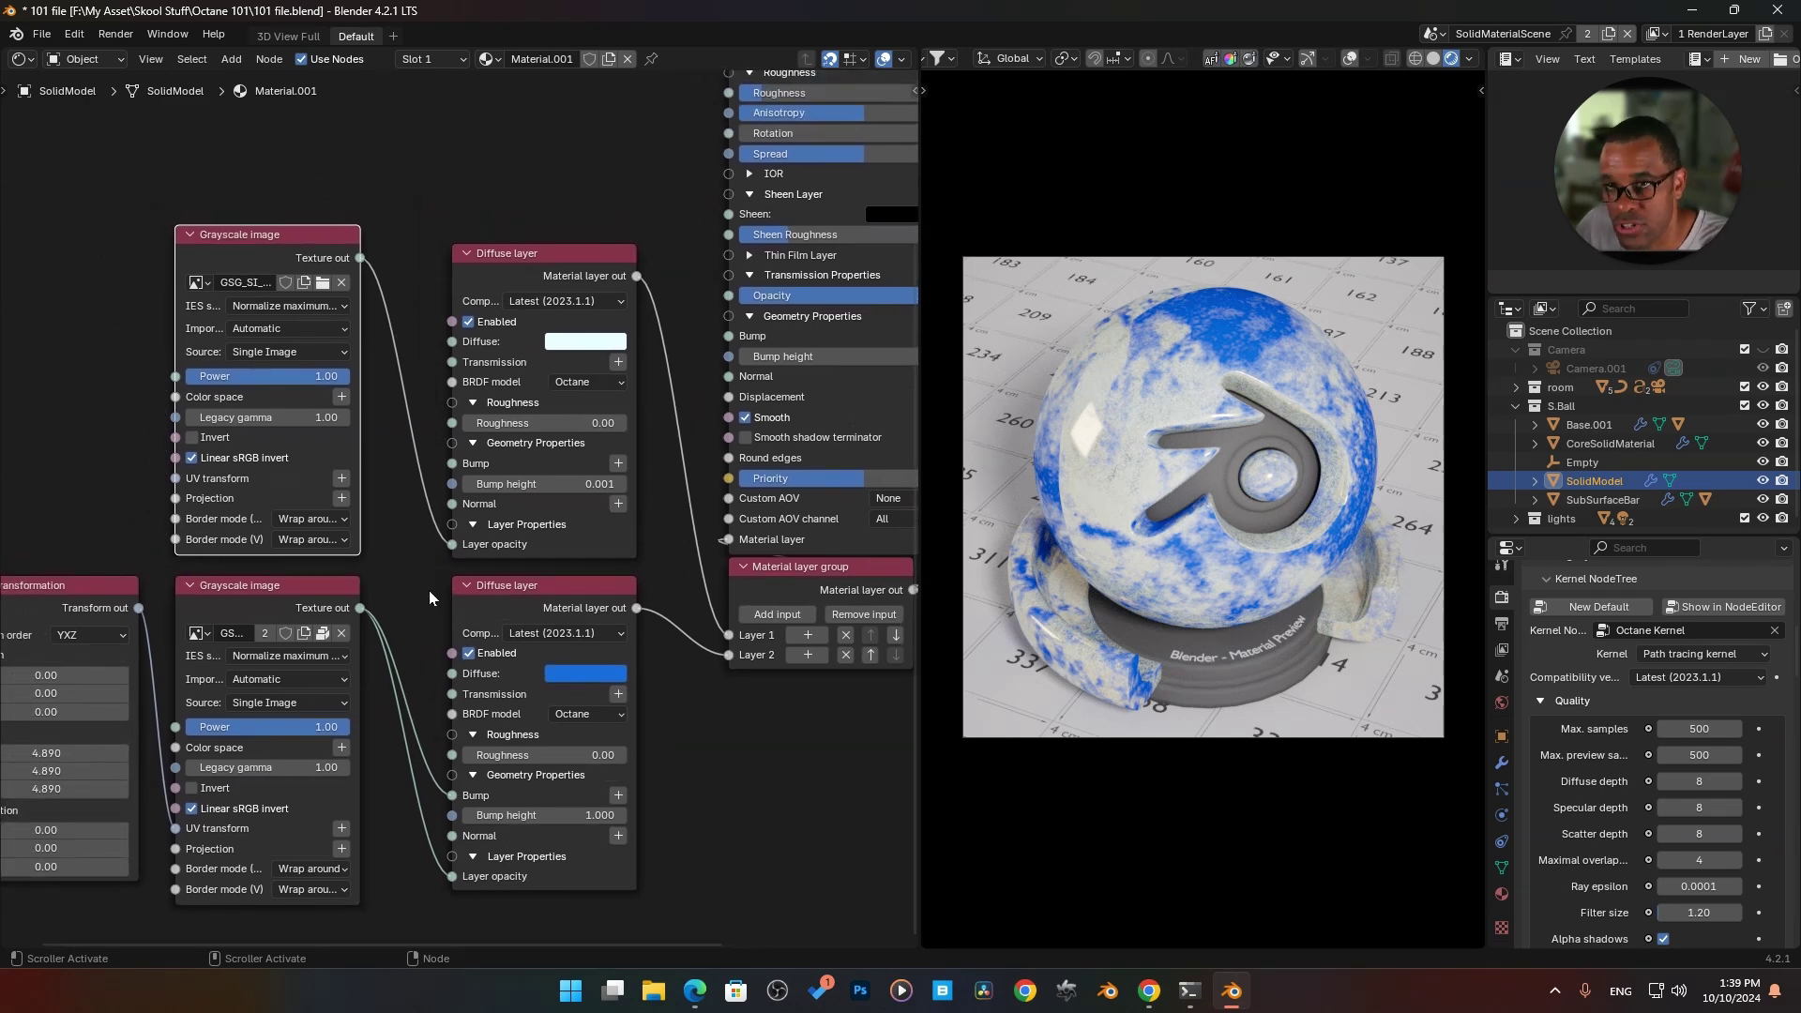
middle_drag(419, 591, 458, 500)
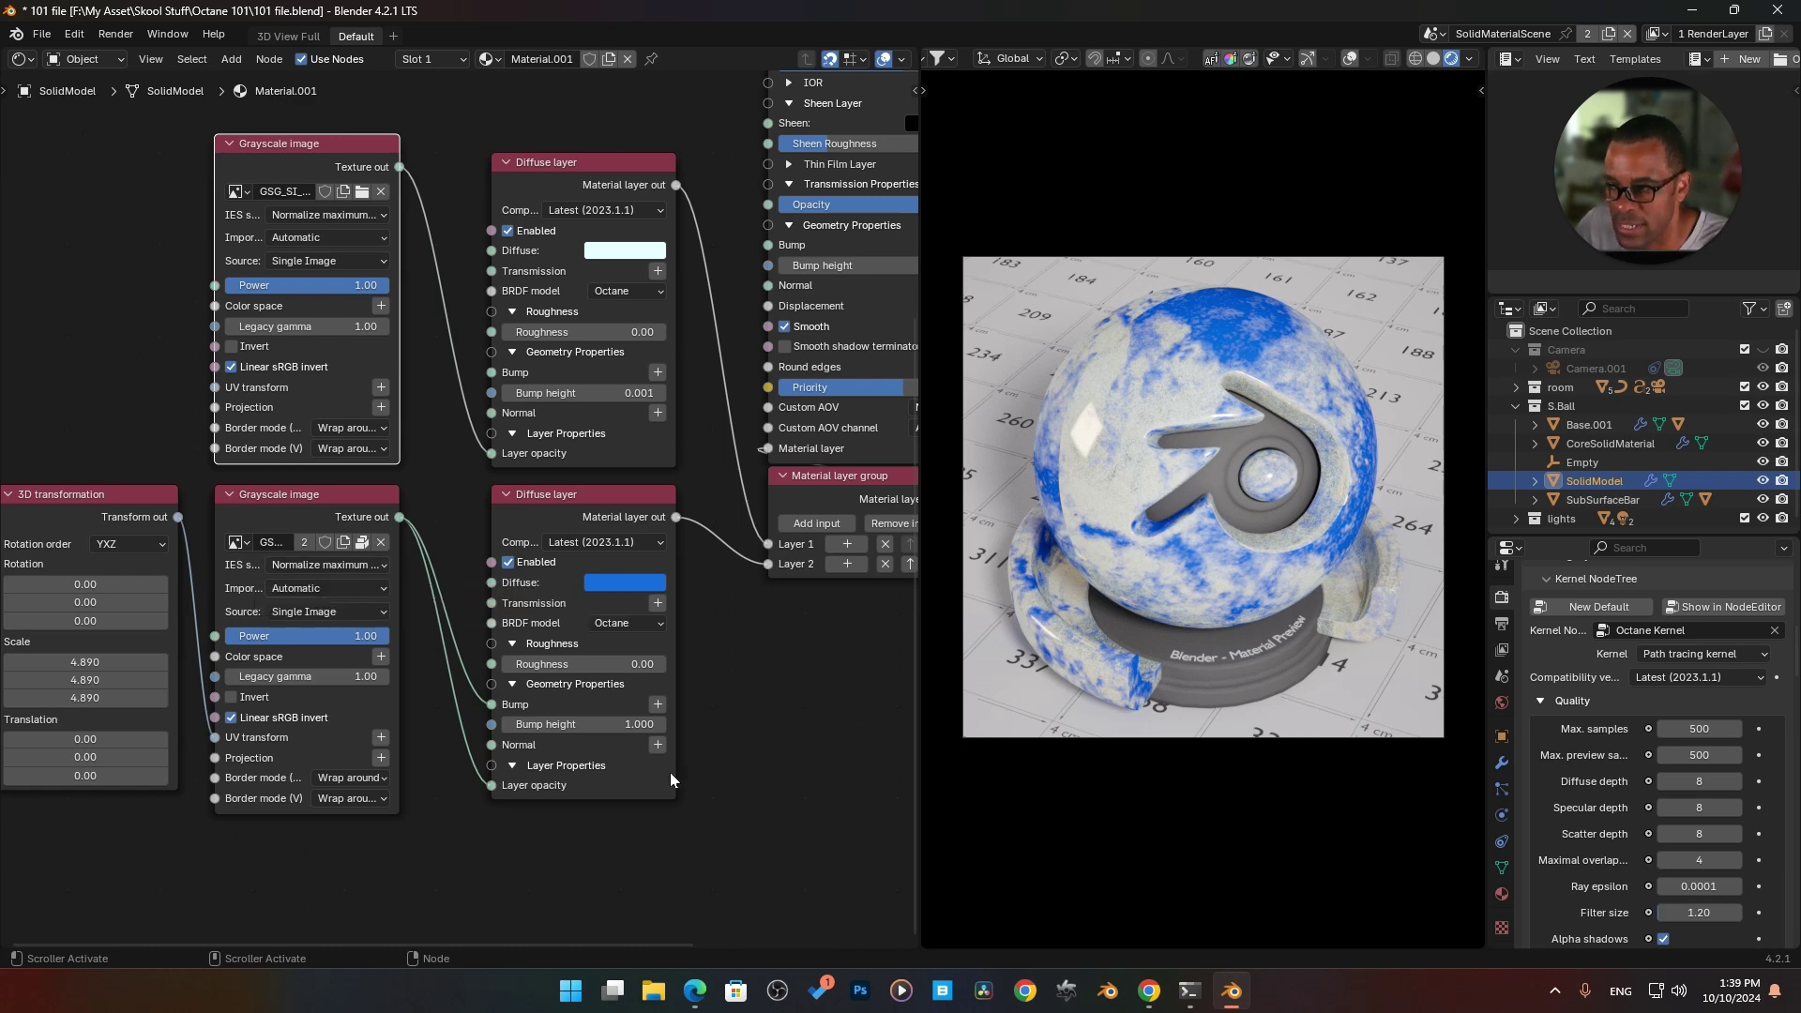
middle_drag(696, 712, 661, 714)
scroll(660, 714, down, 1)
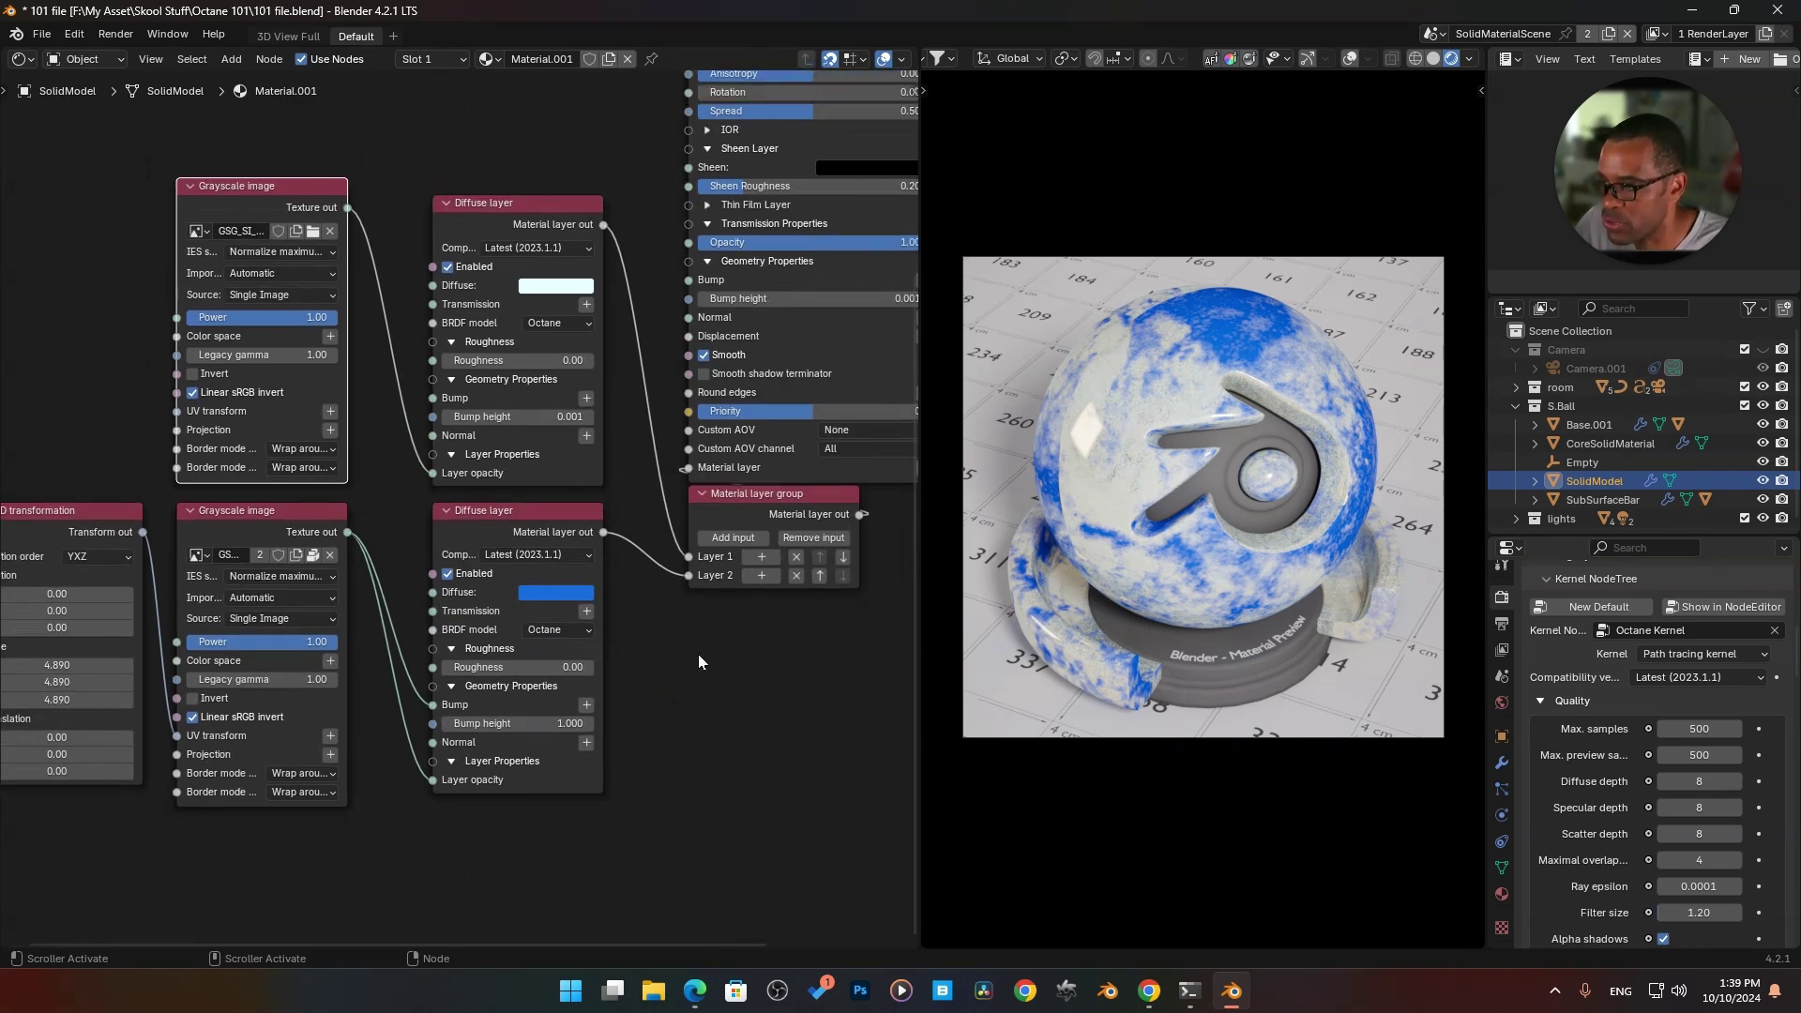
drag(769, 509, 758, 507)
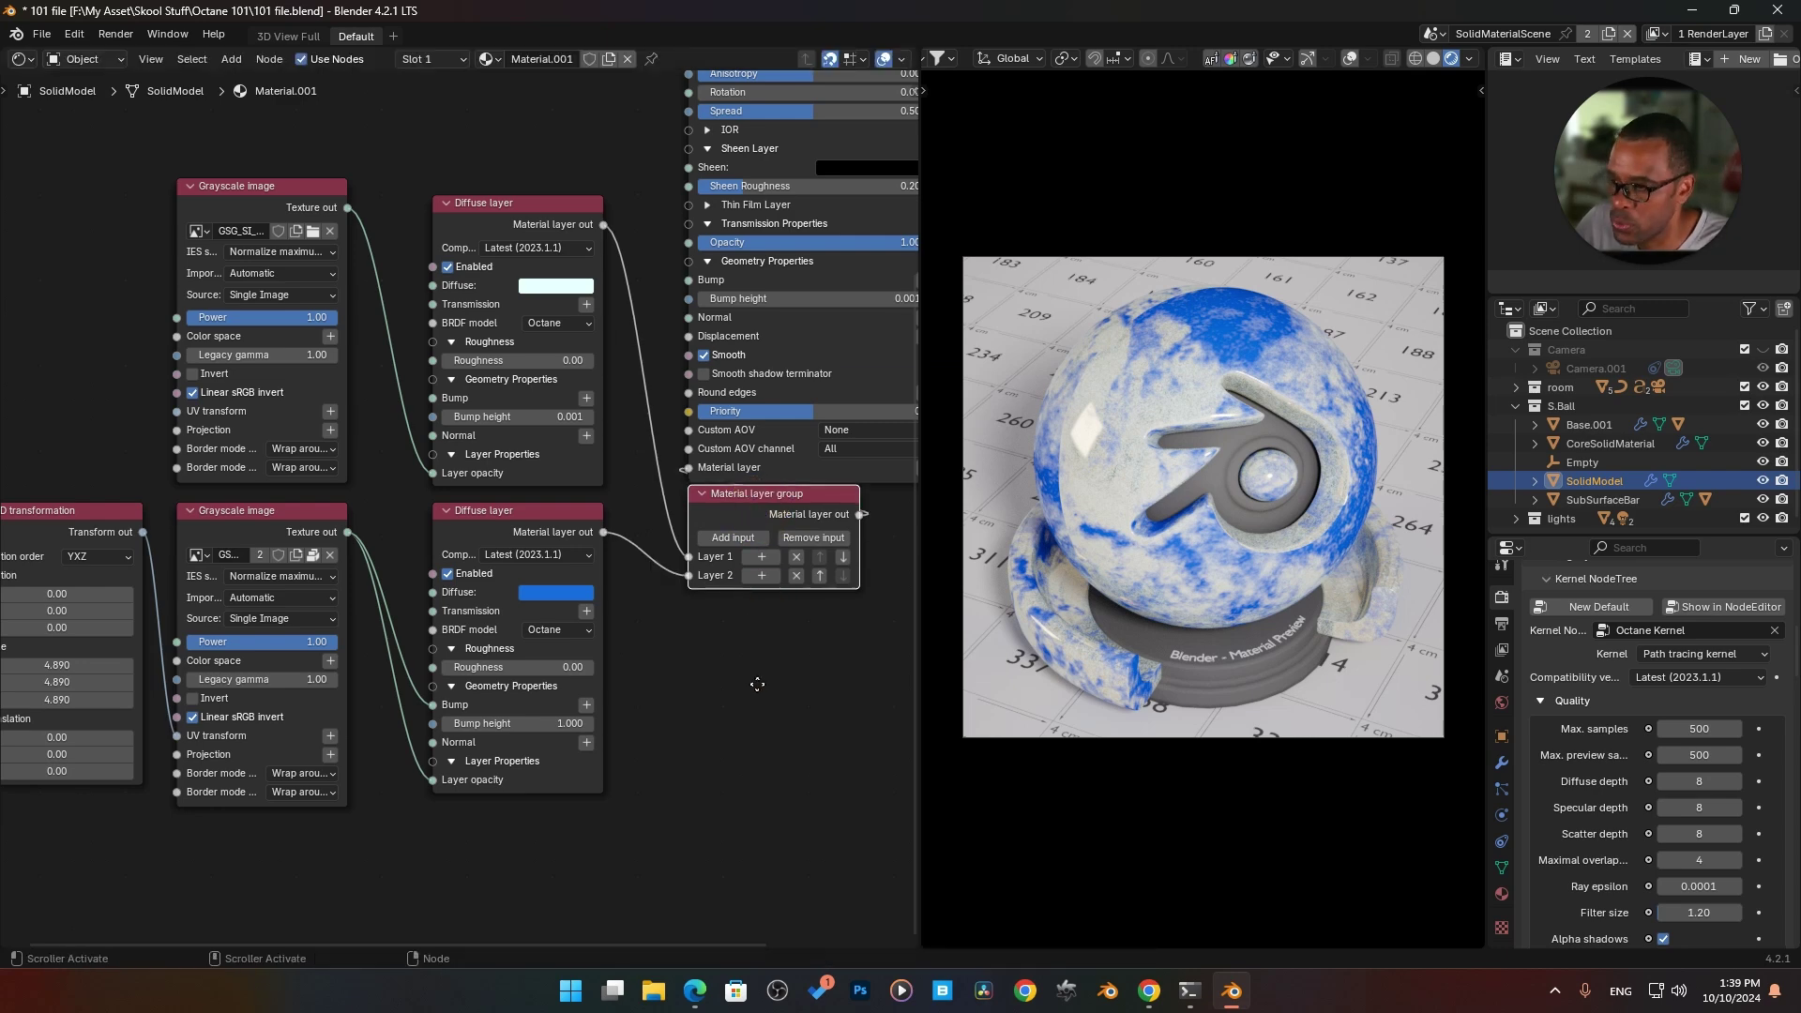
middle_drag(761, 683, 700, 694)
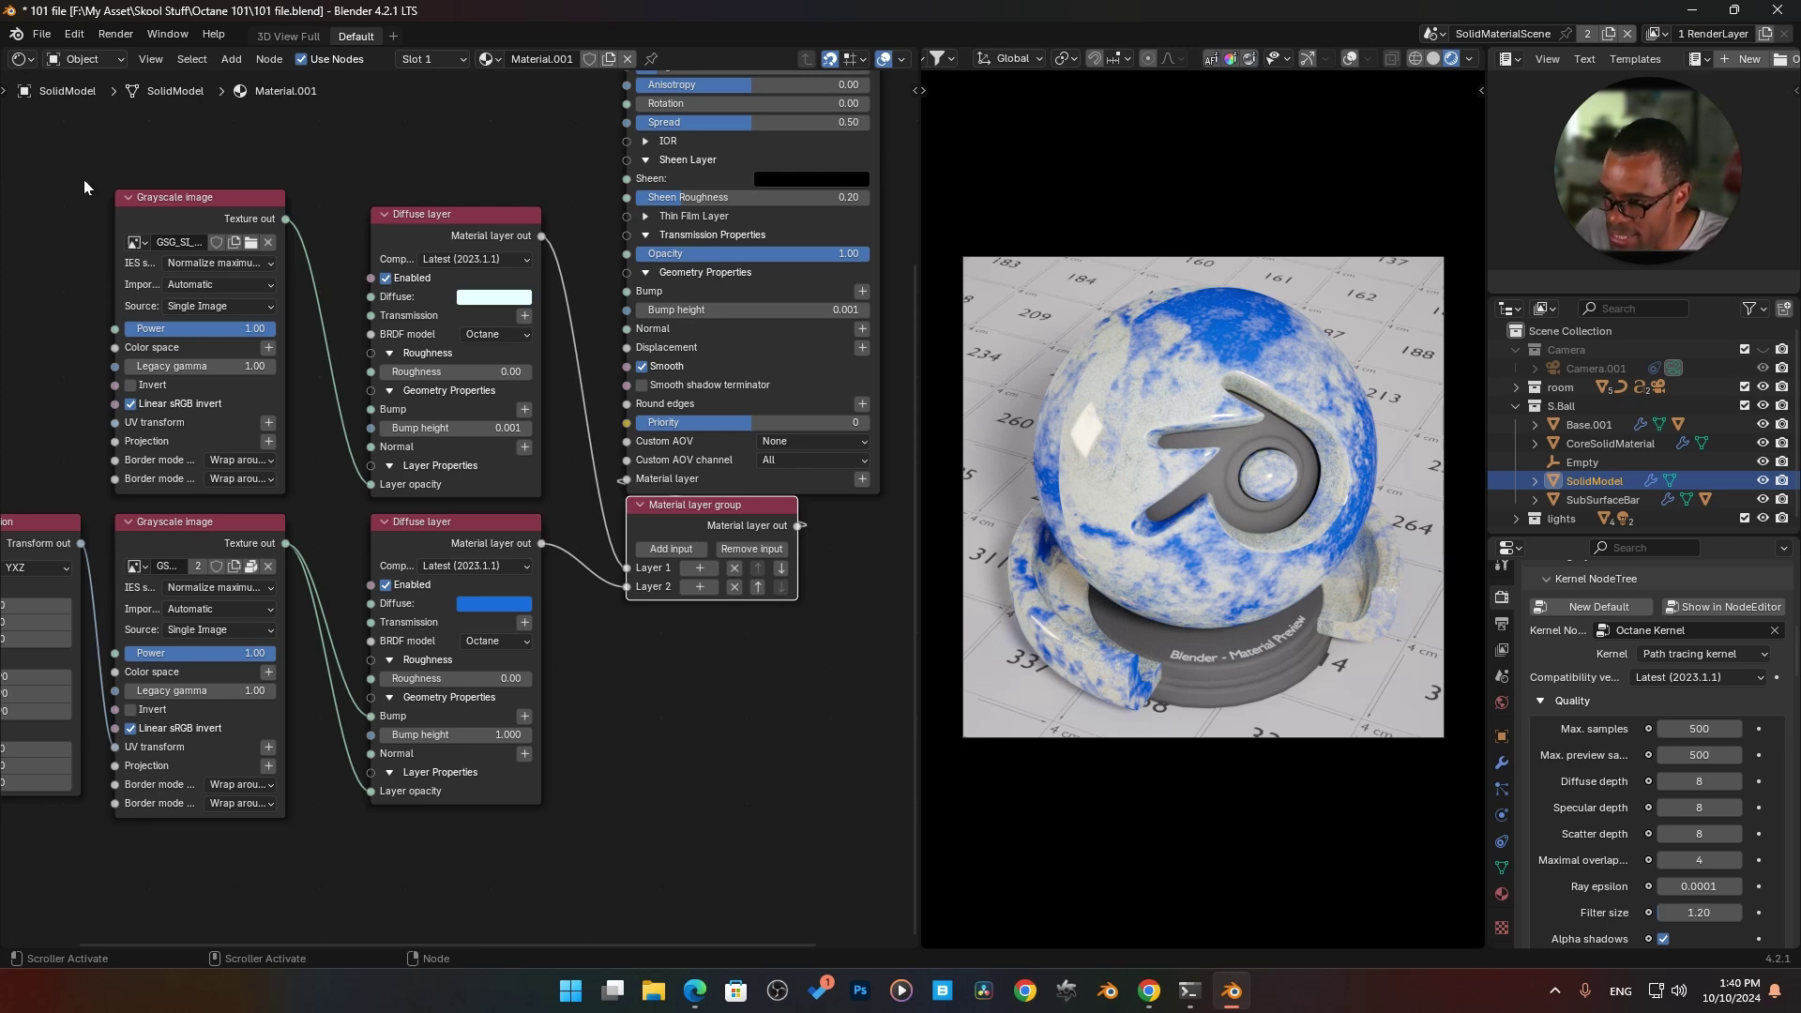
Step: Delete the top Grayscale image node and the pale Diffuse layer, then select the material layer group
drag(83, 181, 532, 390)
key(x)
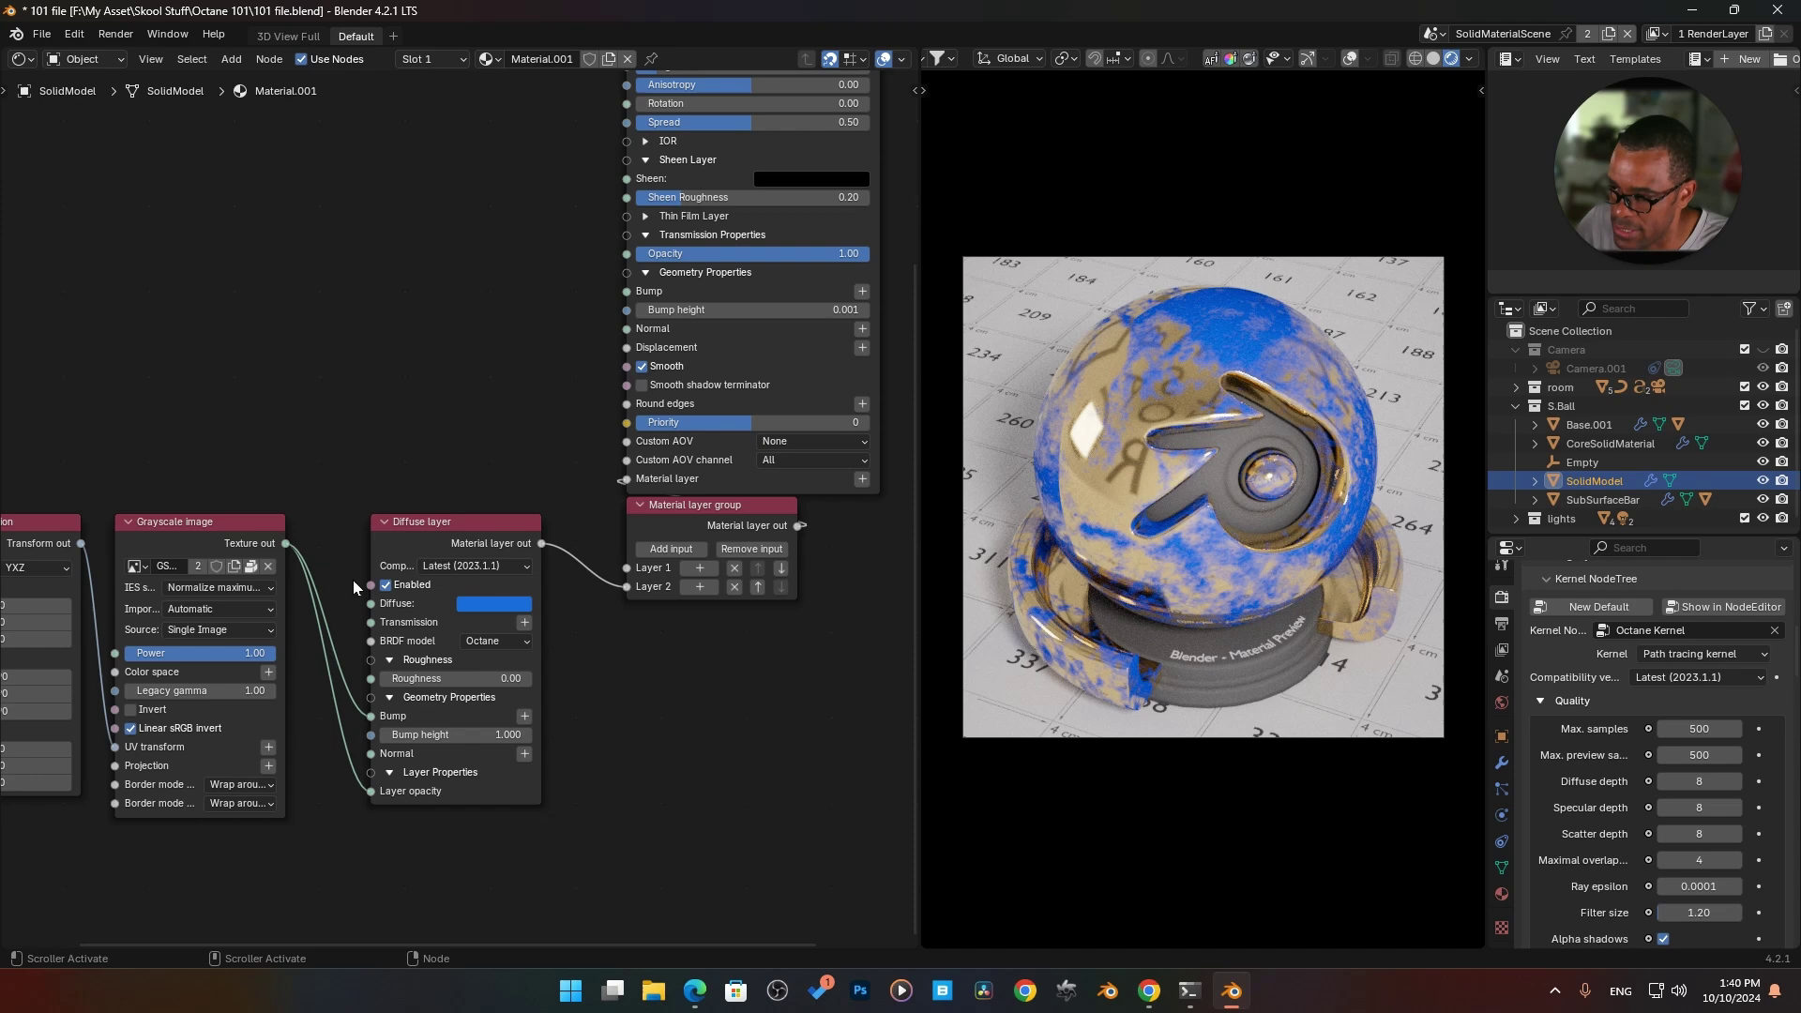
click(708, 528)
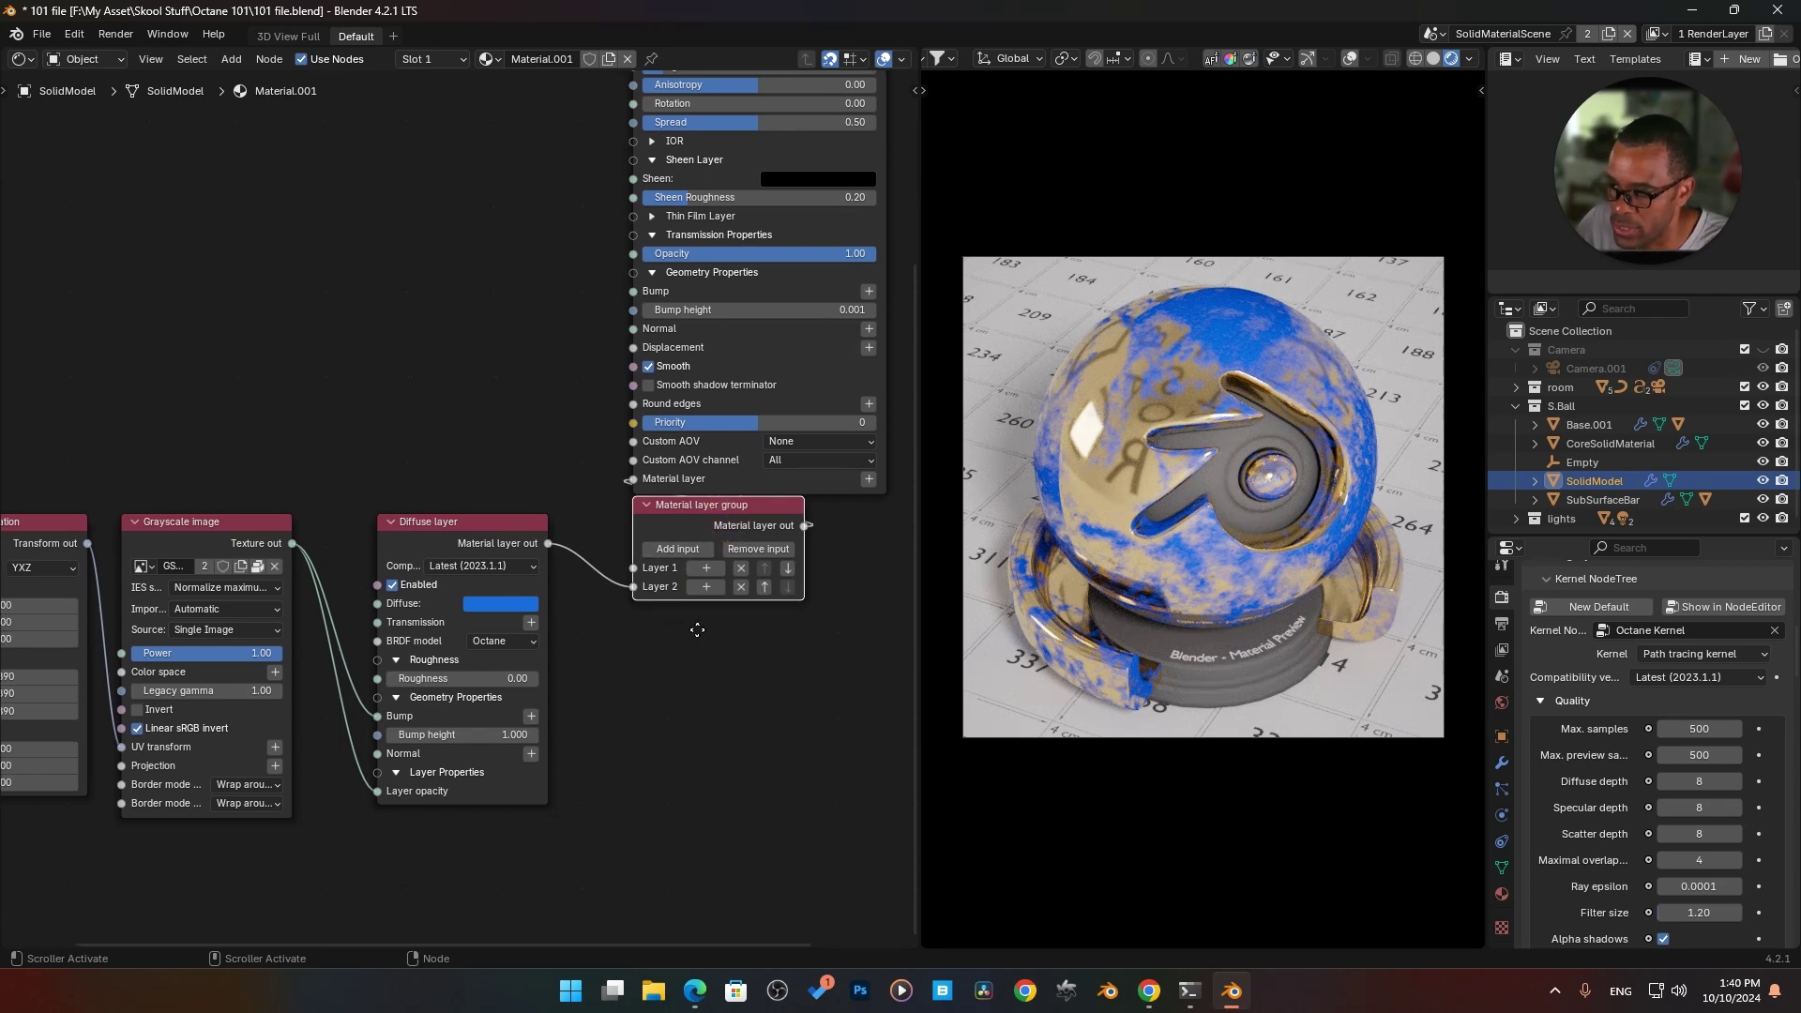
middle_drag(692, 636, 688, 642)
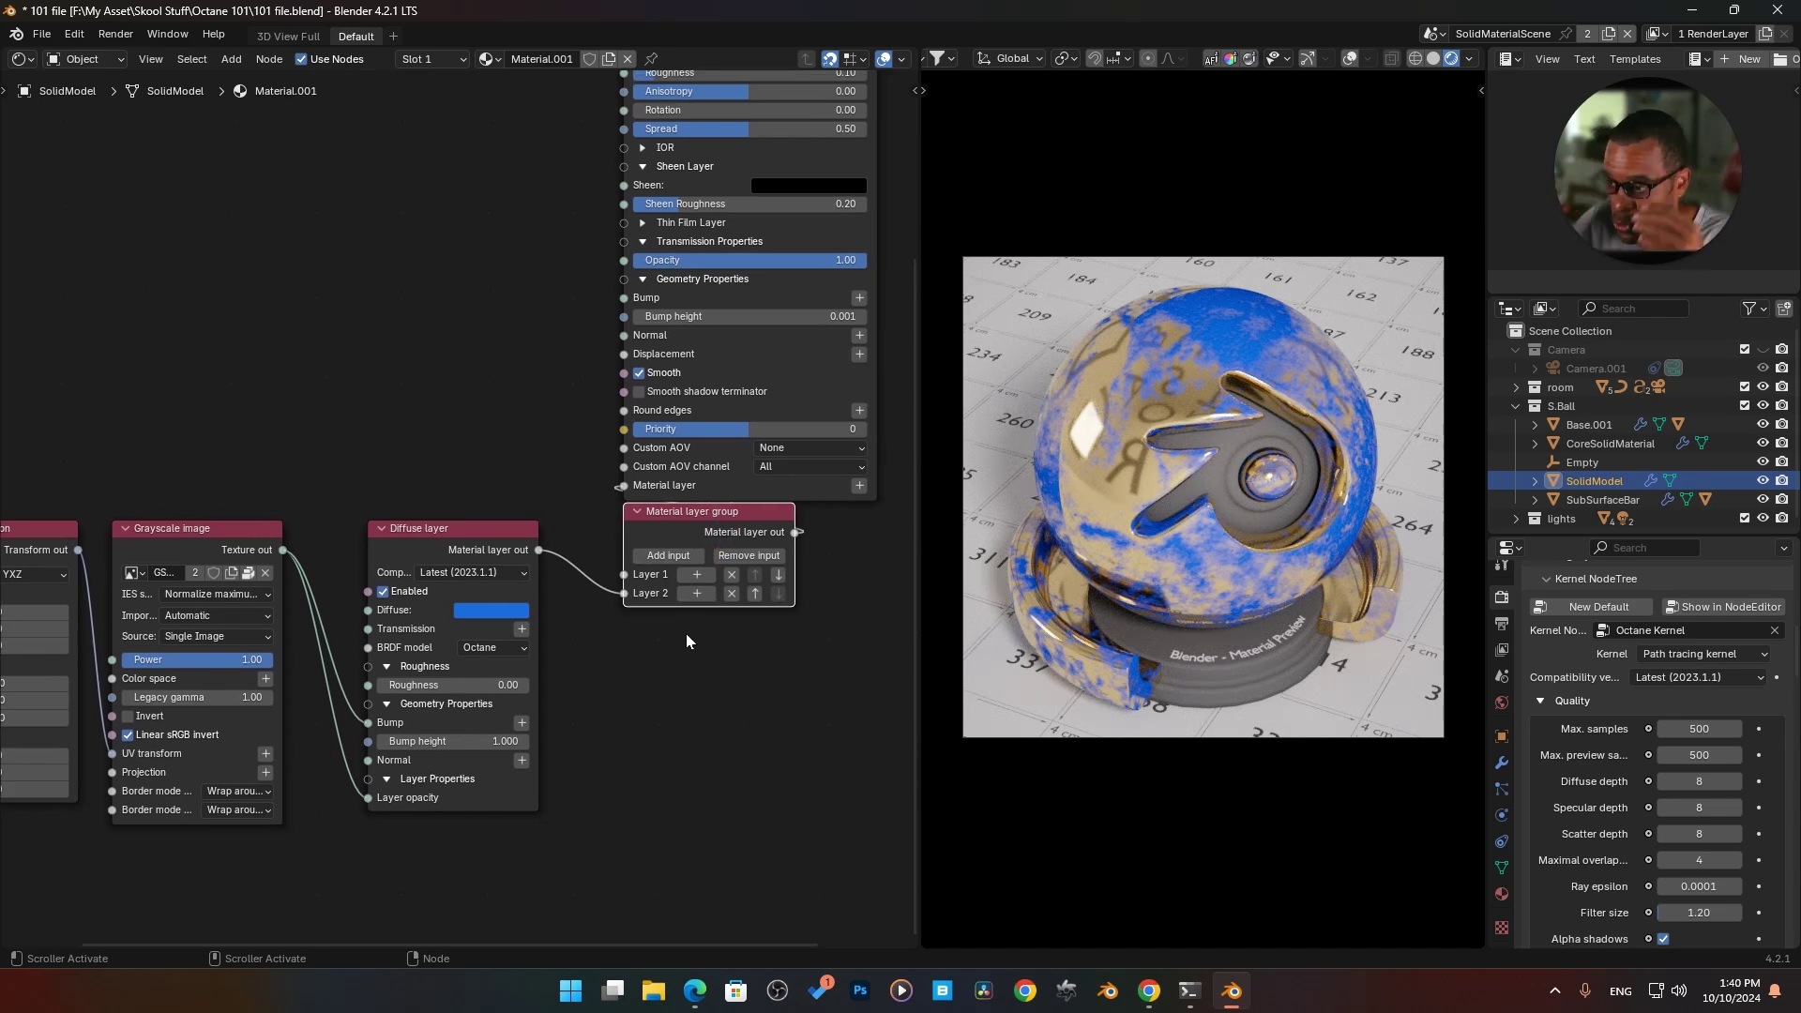
Step: Search 'mix' in the Add menu and place an Octane Mix material node above the layers
click(255, 301)
key(shift+a)
mouse_move(255, 304)
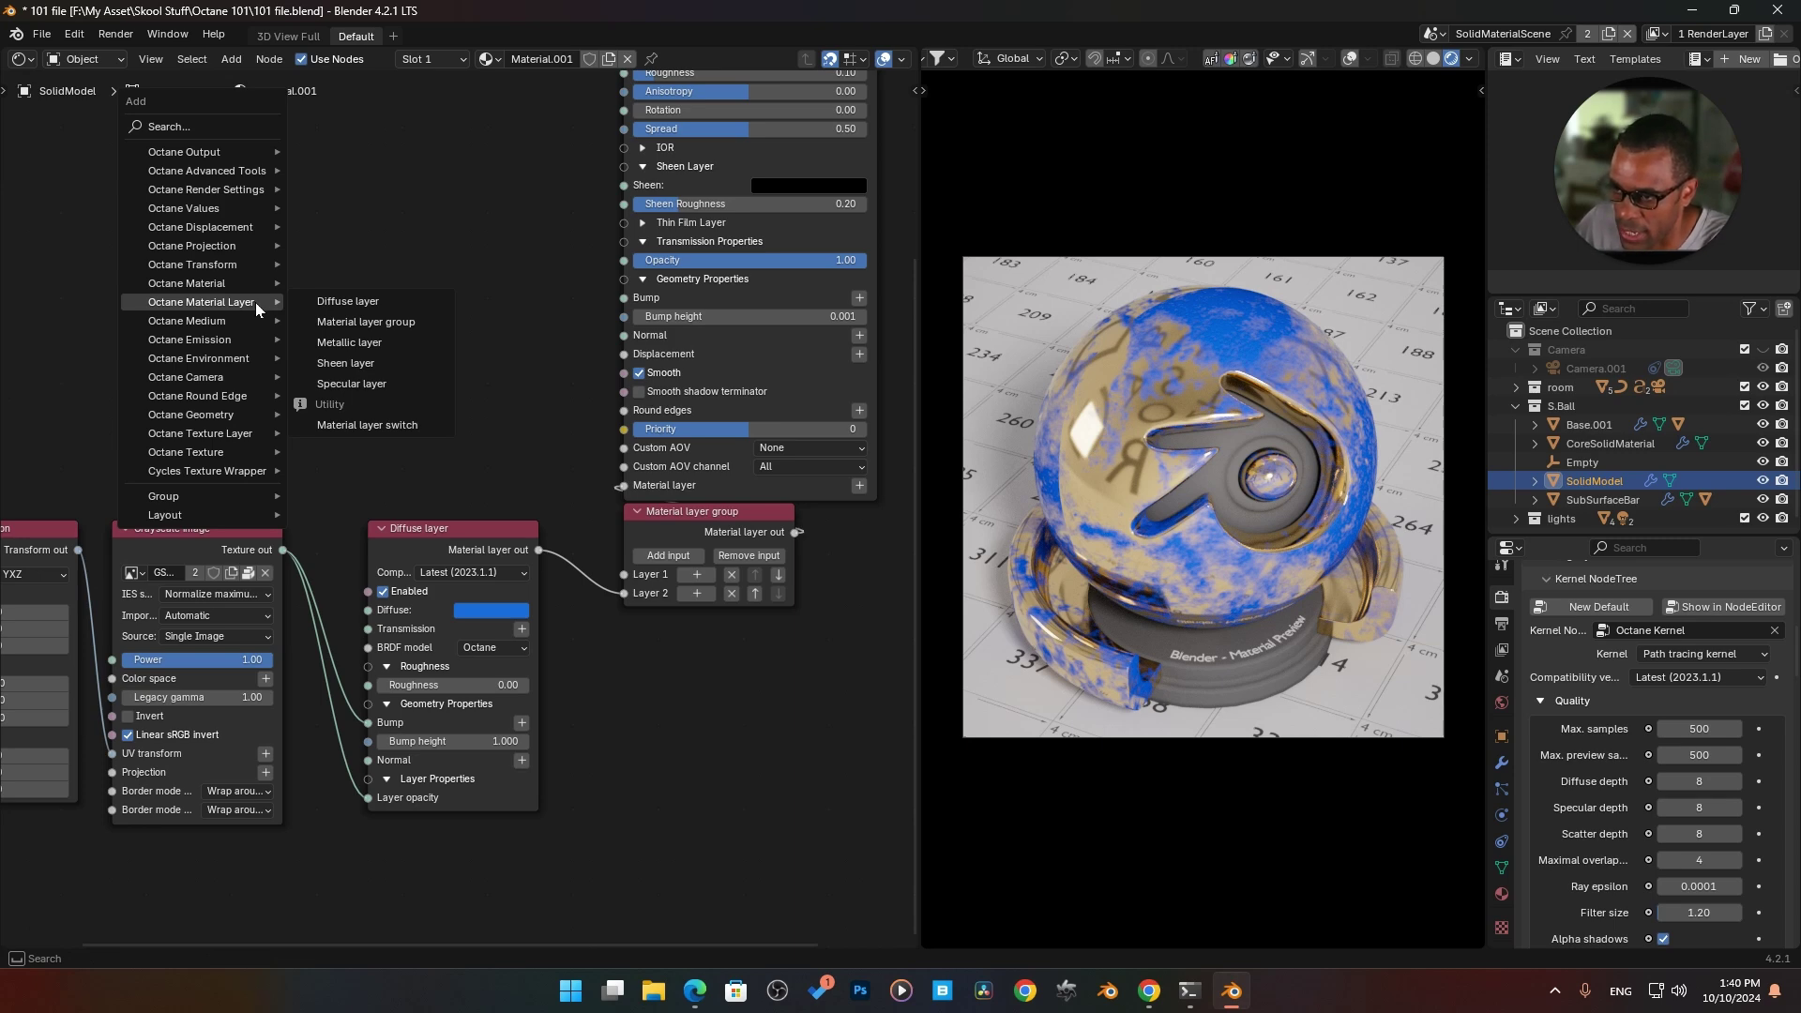
text(m)
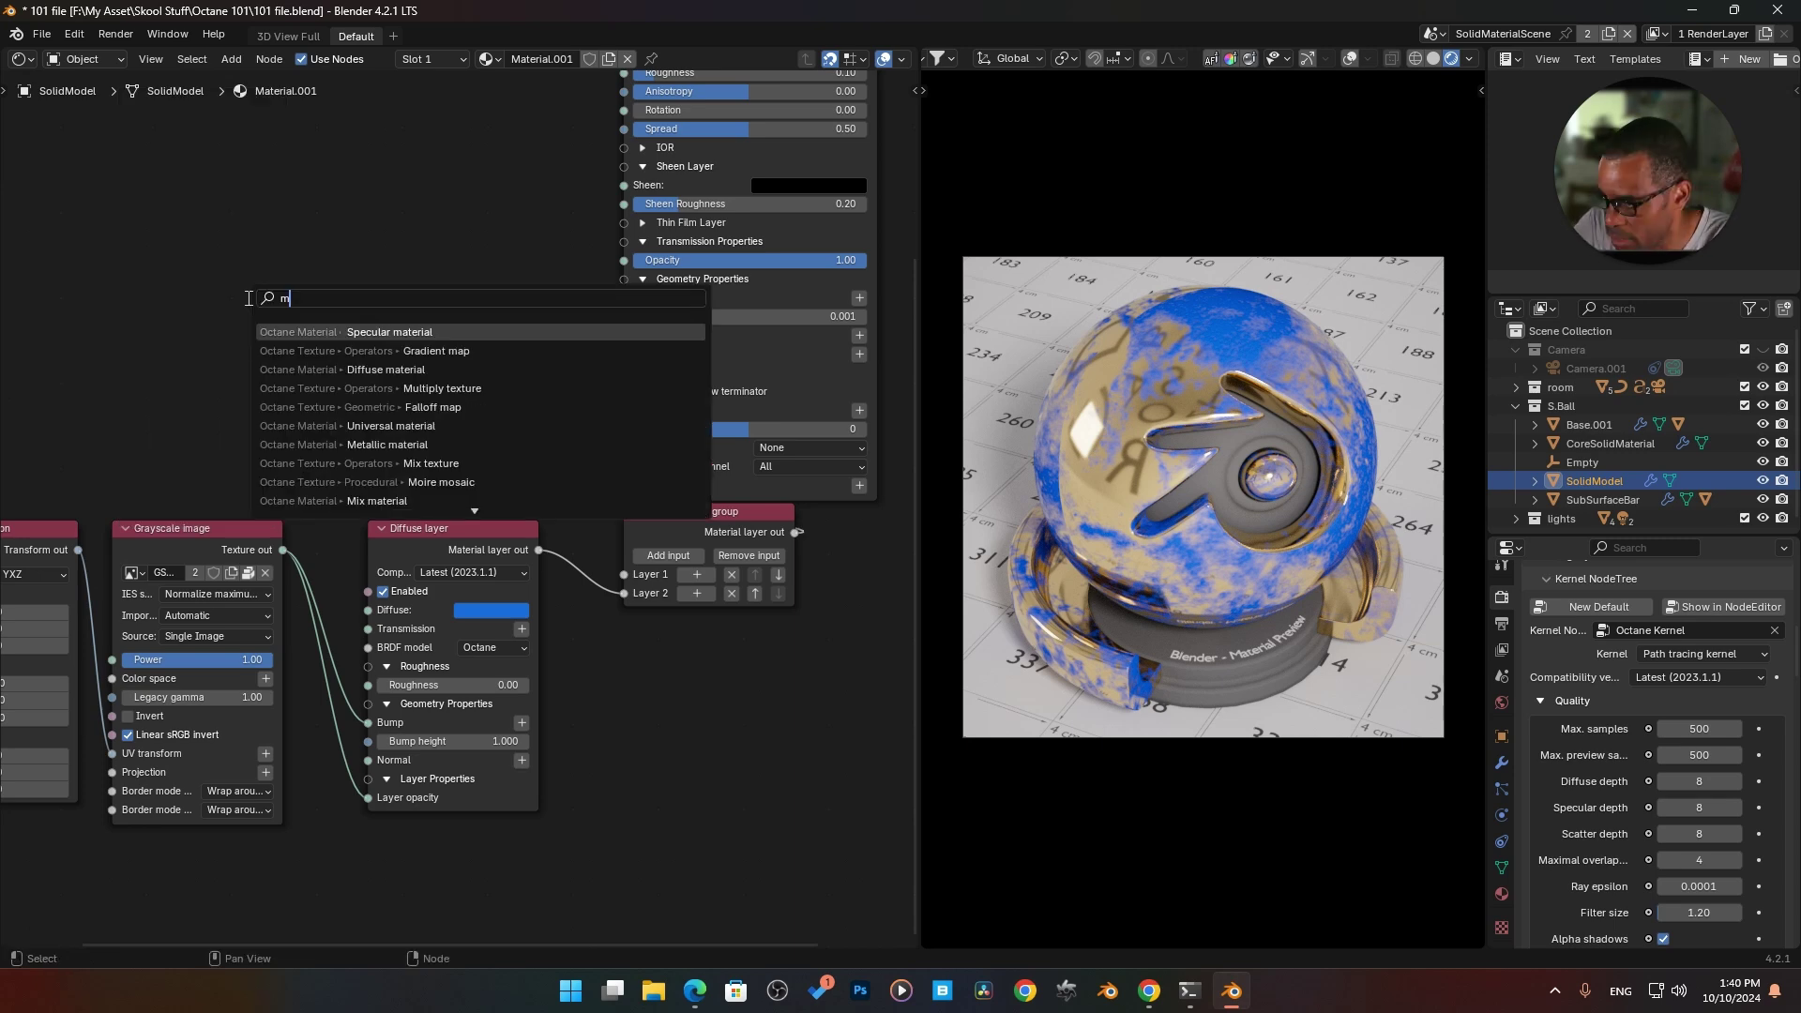
text(ix)
key(Down)
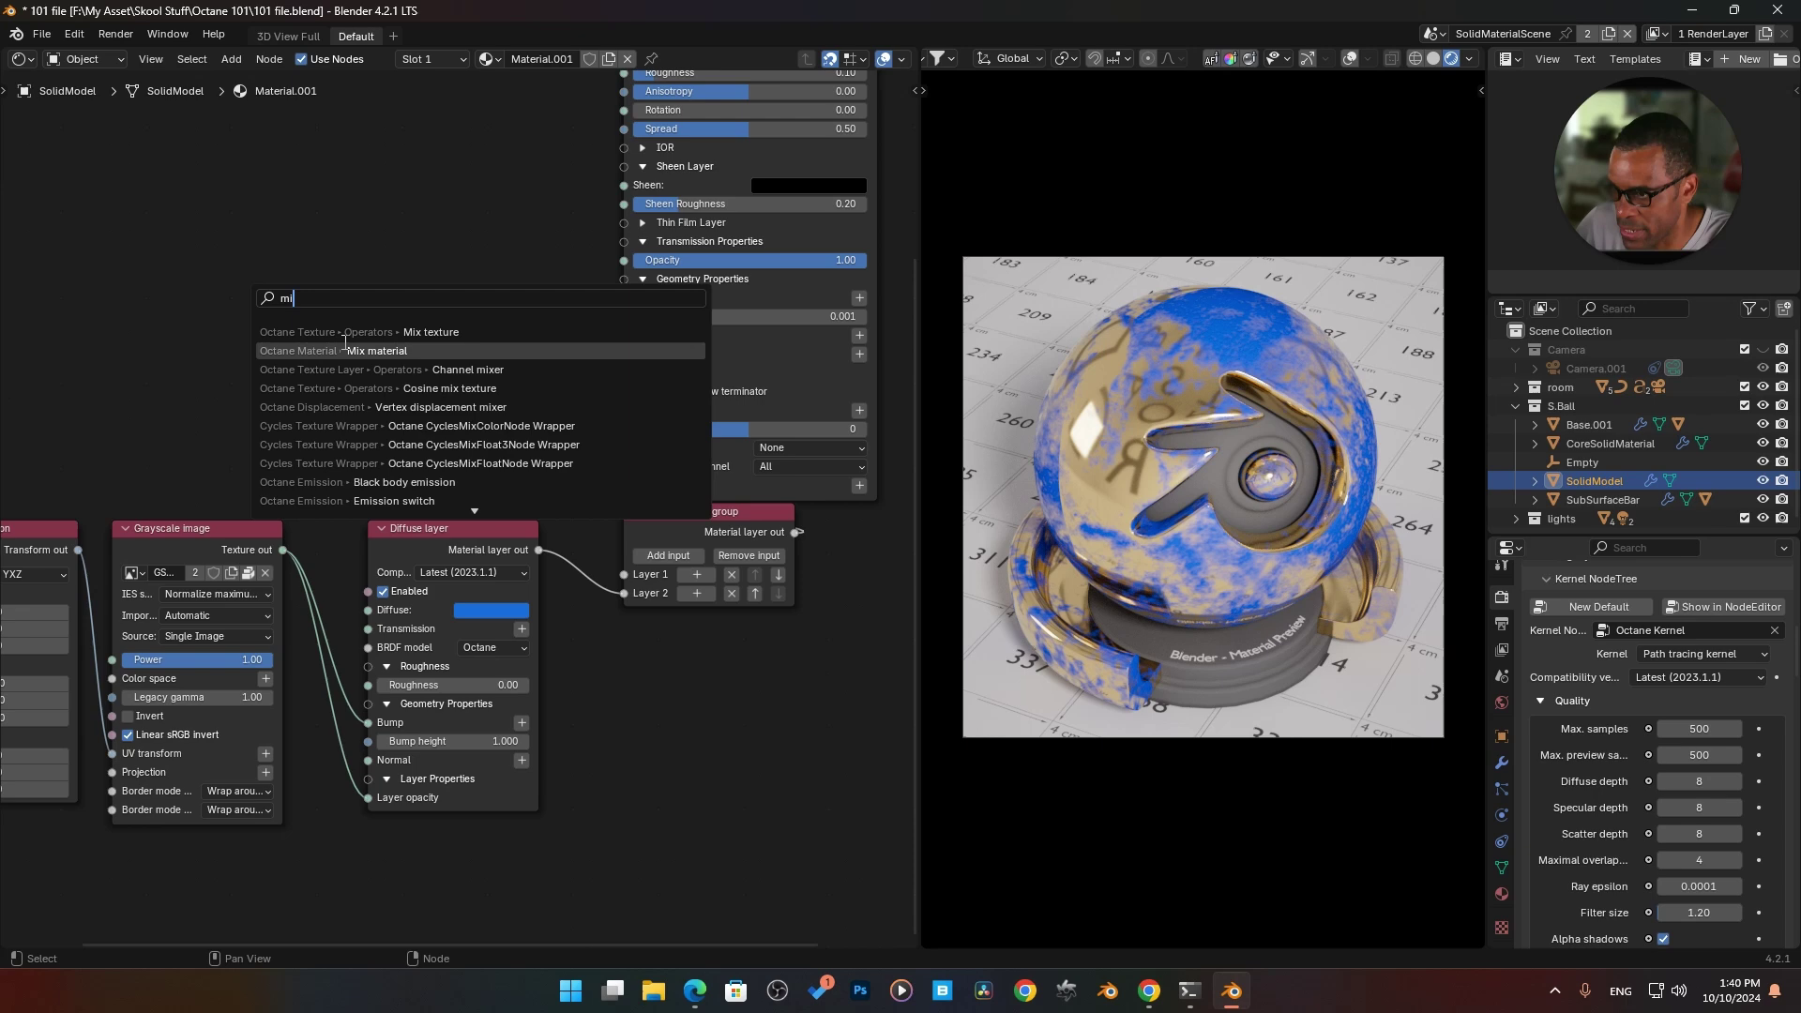
key(Return)
click(307, 242)
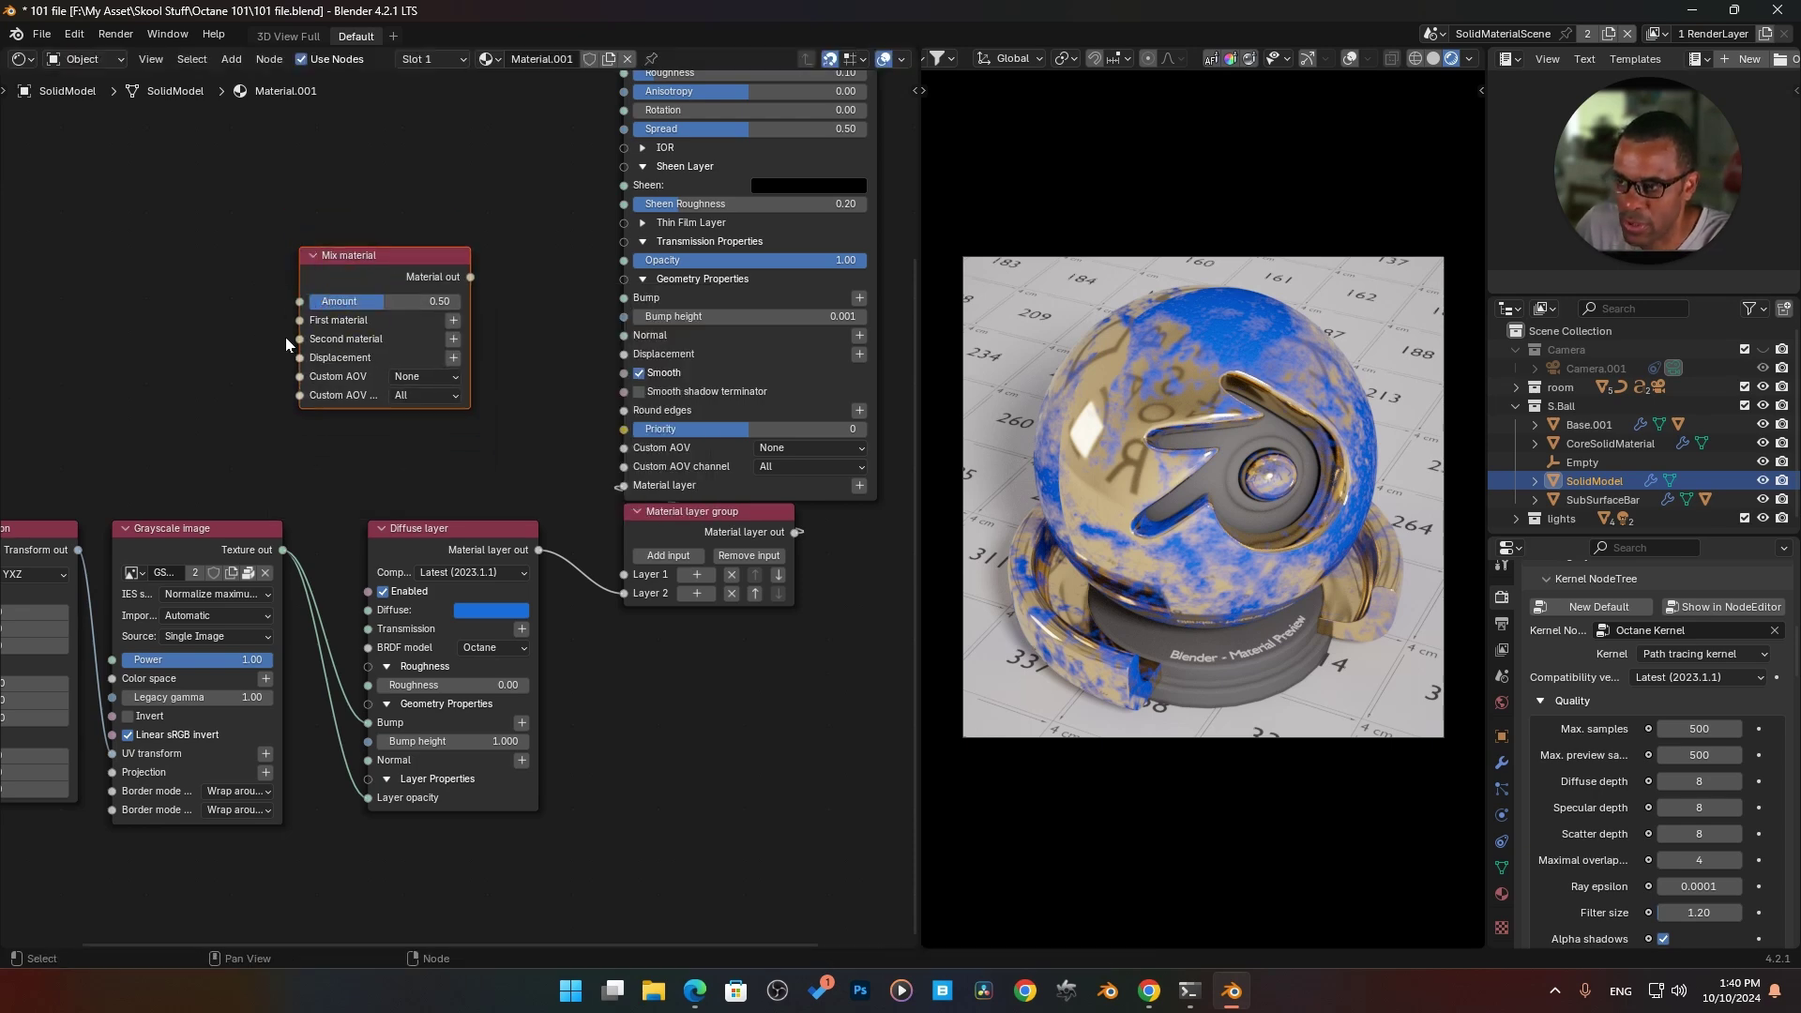